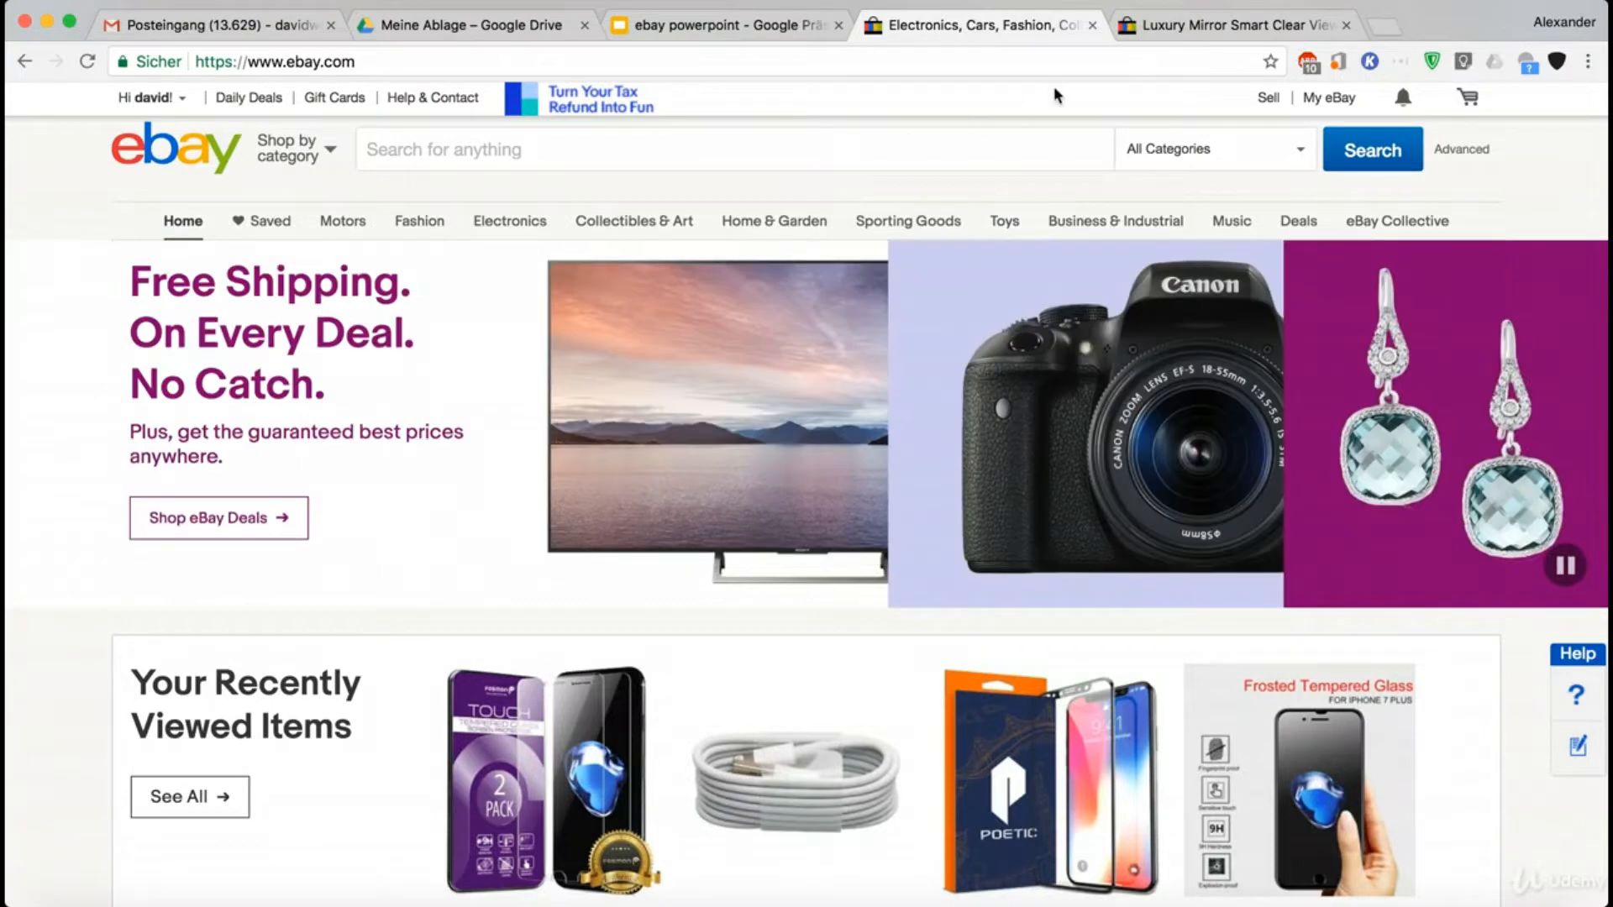
# - In the Luxury Mirror flip case listing, select the iPhone 8 model and the Black color
pyautogui.click(1164, 27)
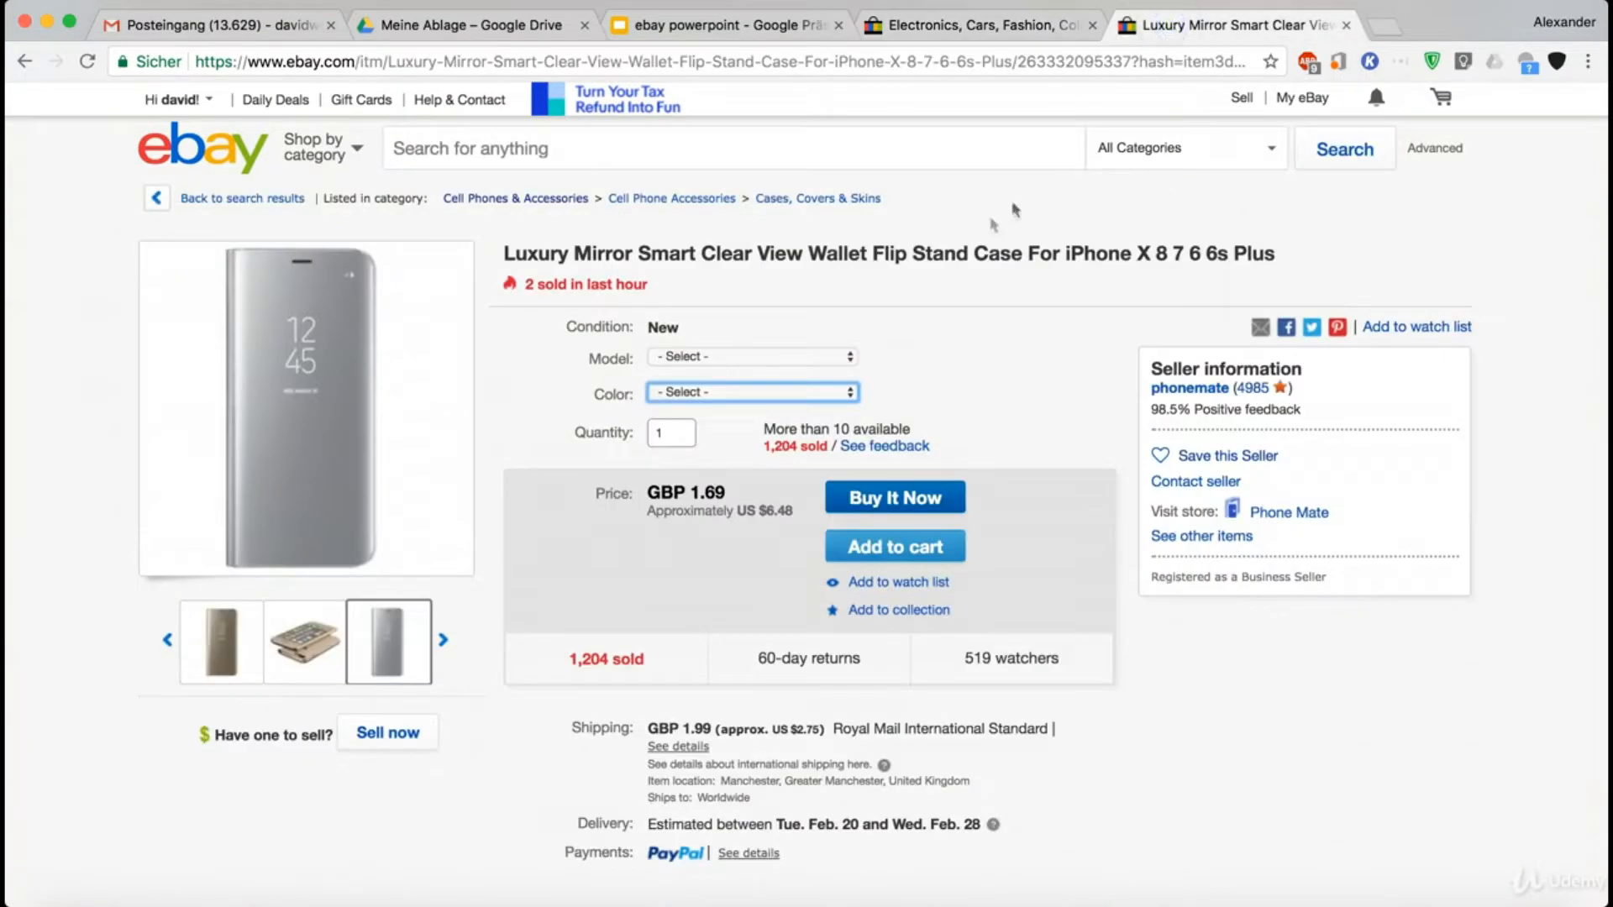
pyautogui.click(680, 270)
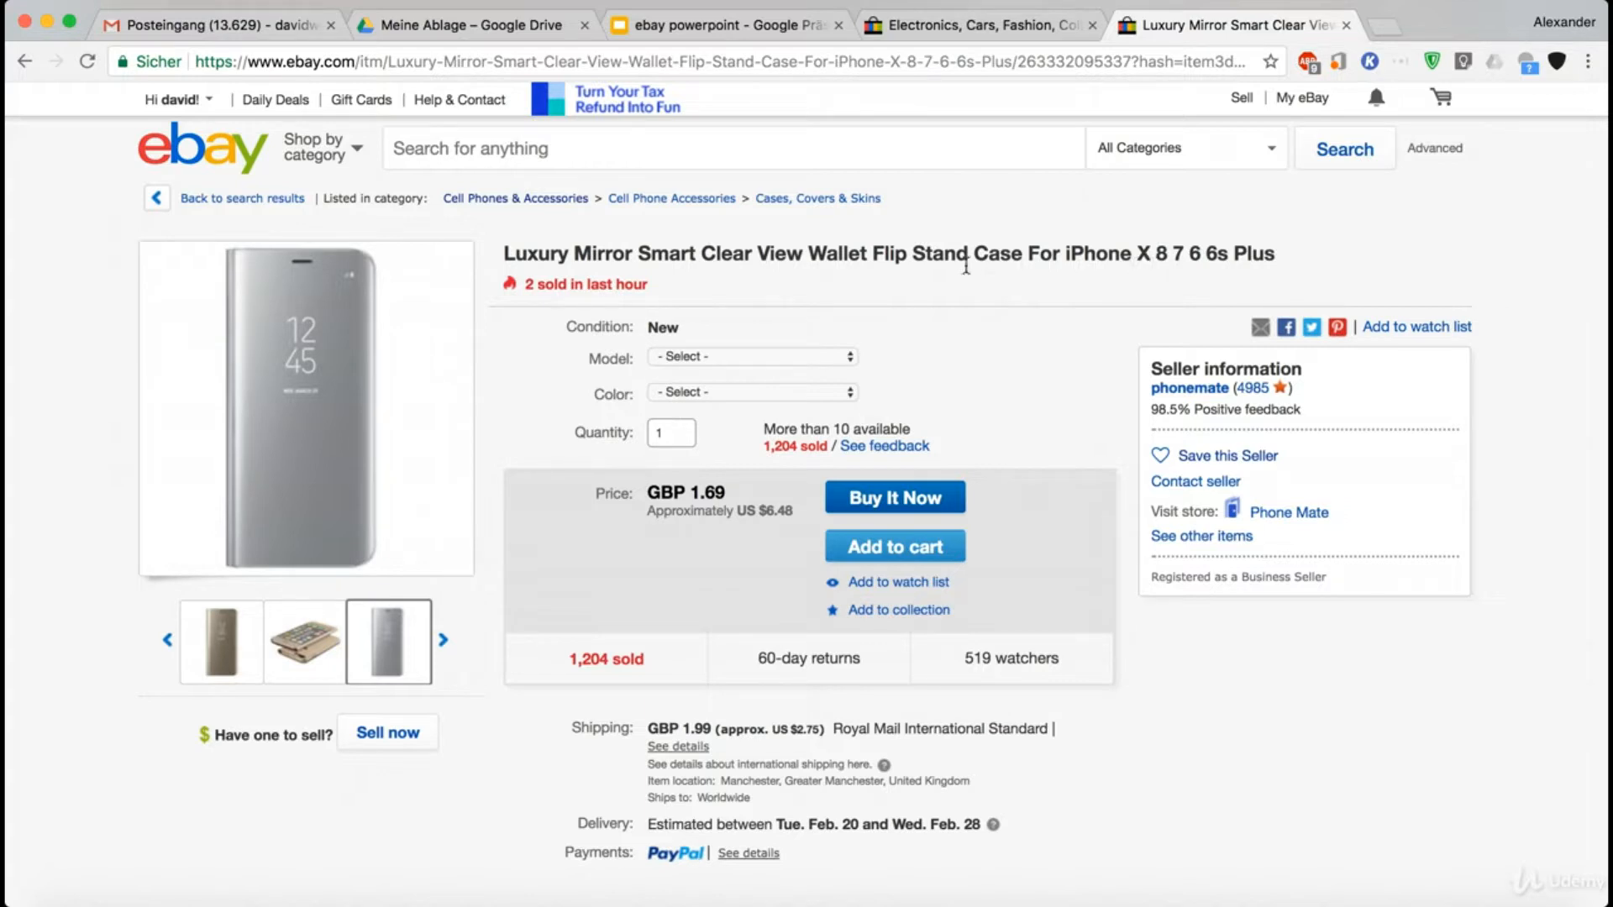
pyautogui.click(759, 357)
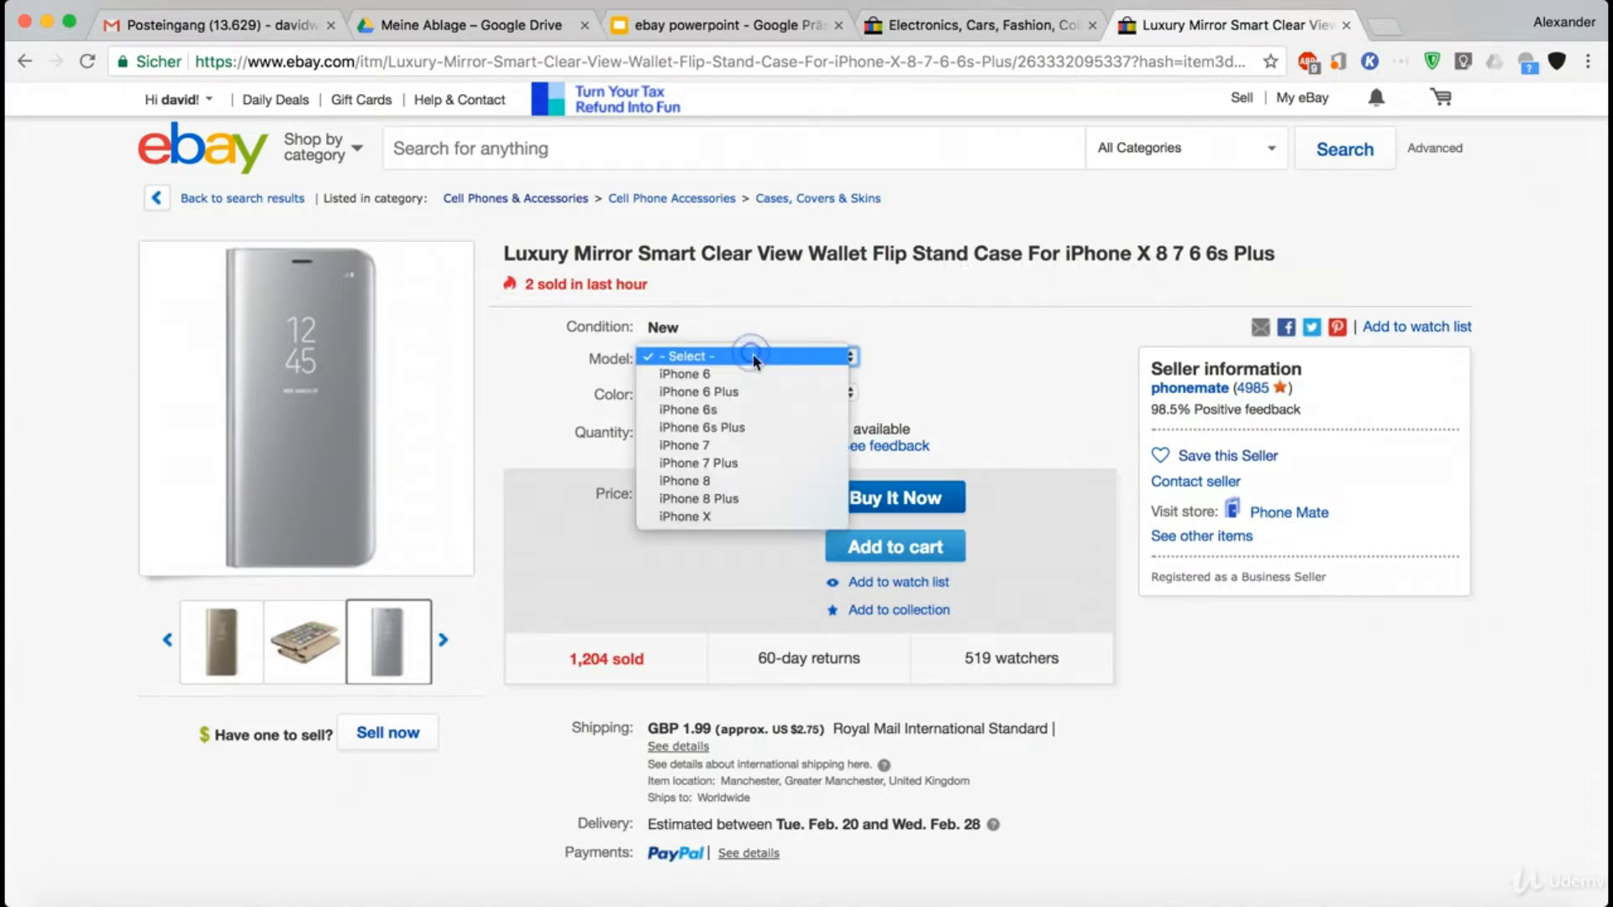
pyautogui.click(896, 344)
pyautogui.click(710, 393)
pyautogui.click(712, 392)
pyautogui.click(706, 376)
pyautogui.click(702, 359)
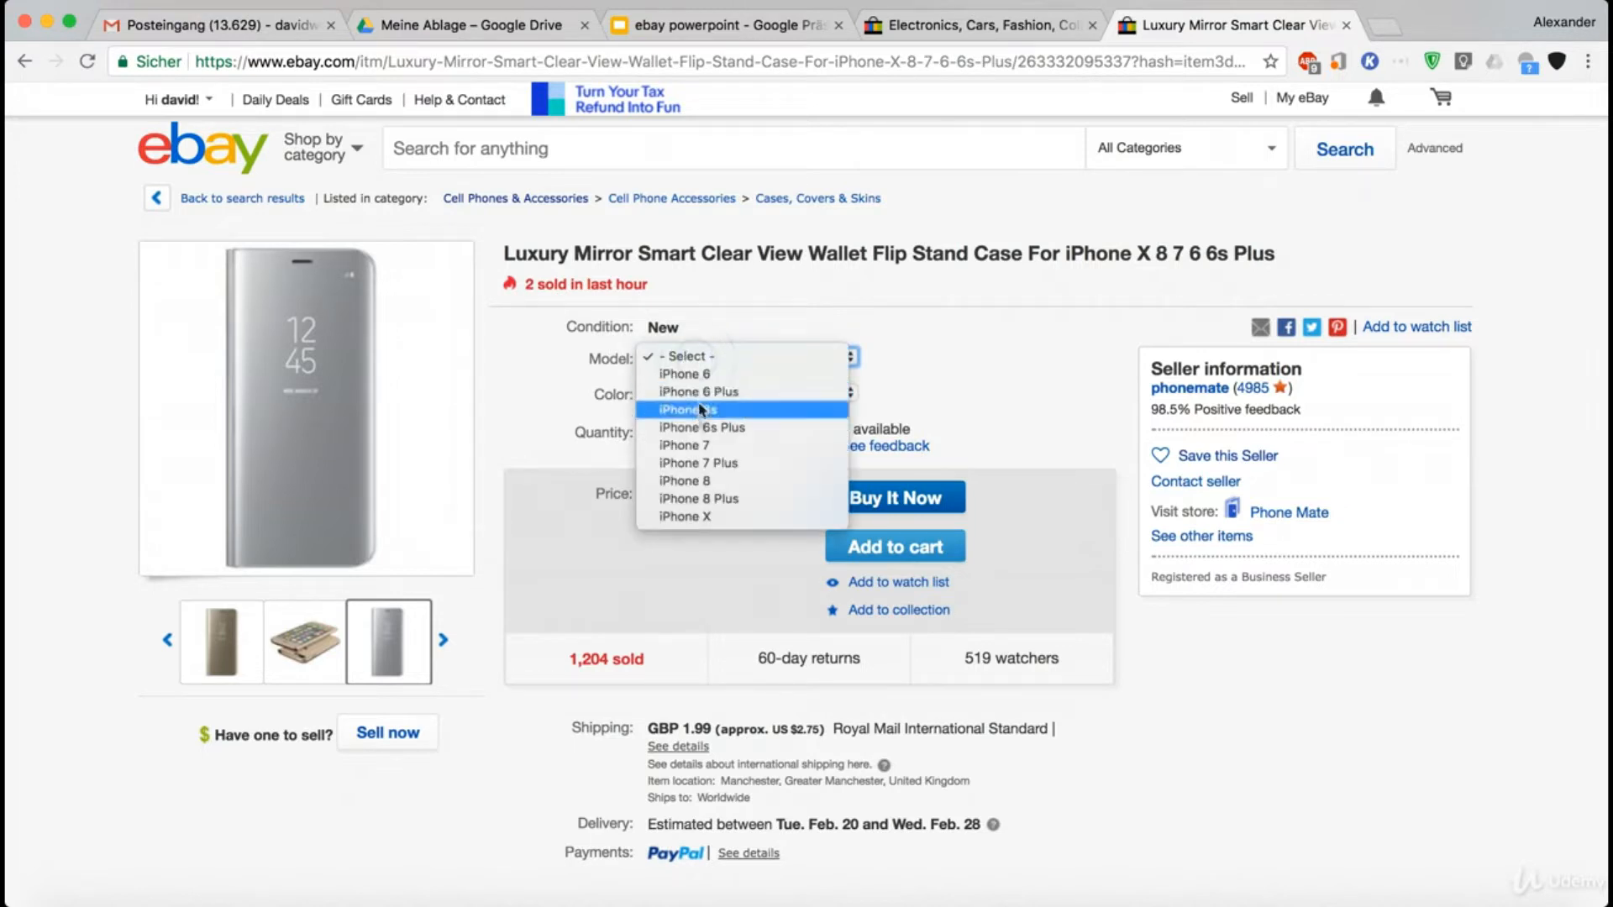
pyautogui.click(698, 481)
pyautogui.click(677, 391)
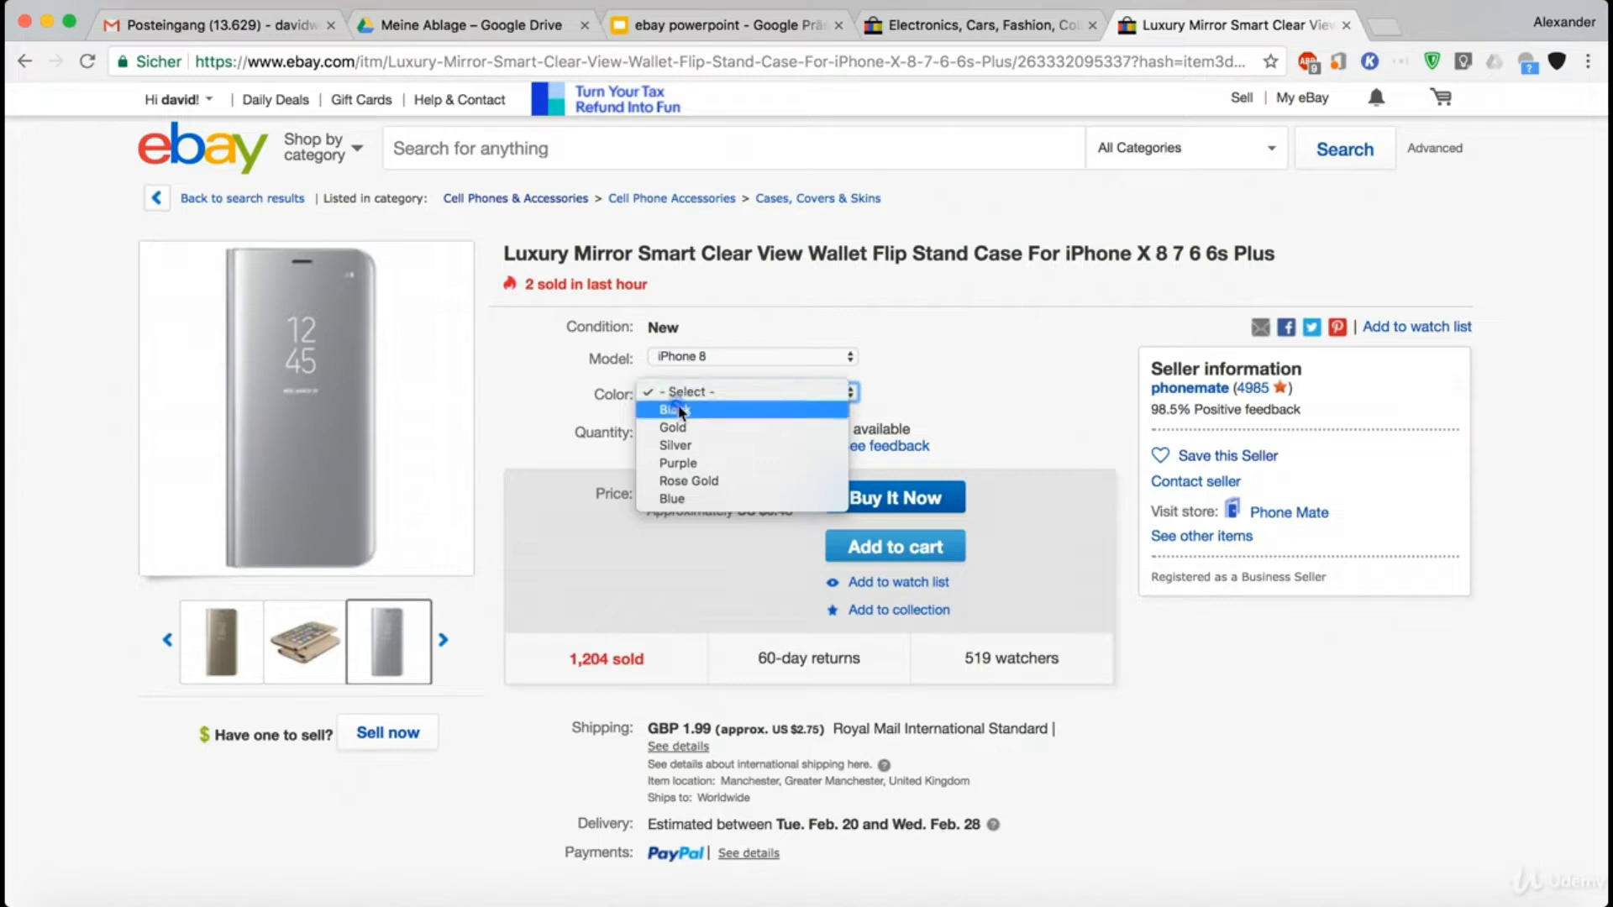
pyautogui.click(676, 410)
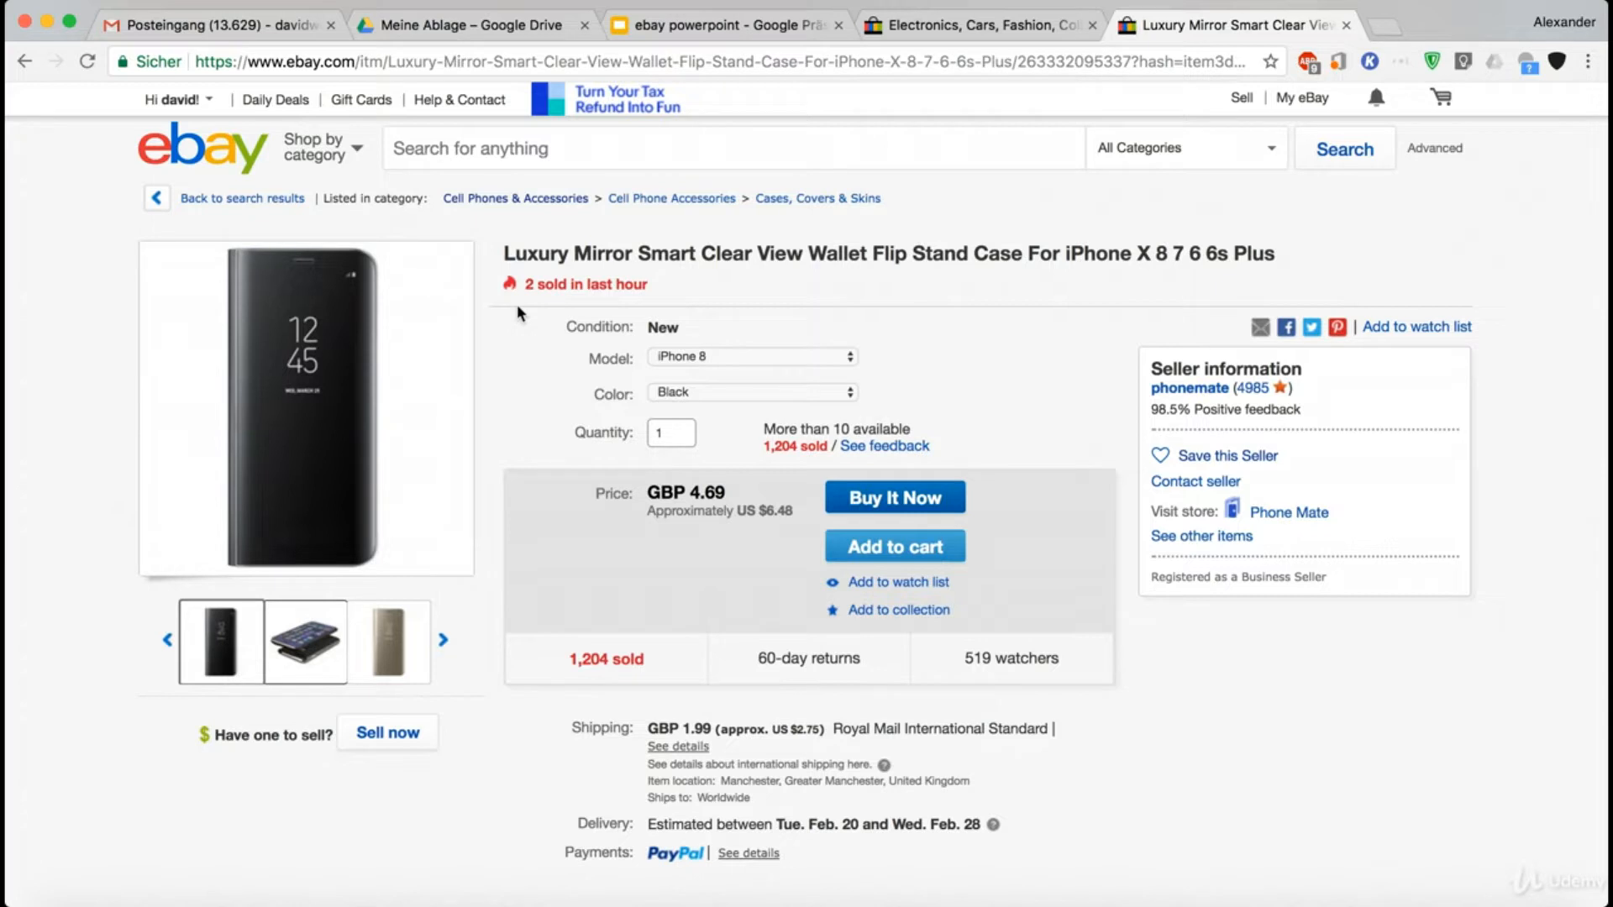
# - Go to the eBay selling area from the home page and start creating a single listing
pyautogui.click(959, 32)
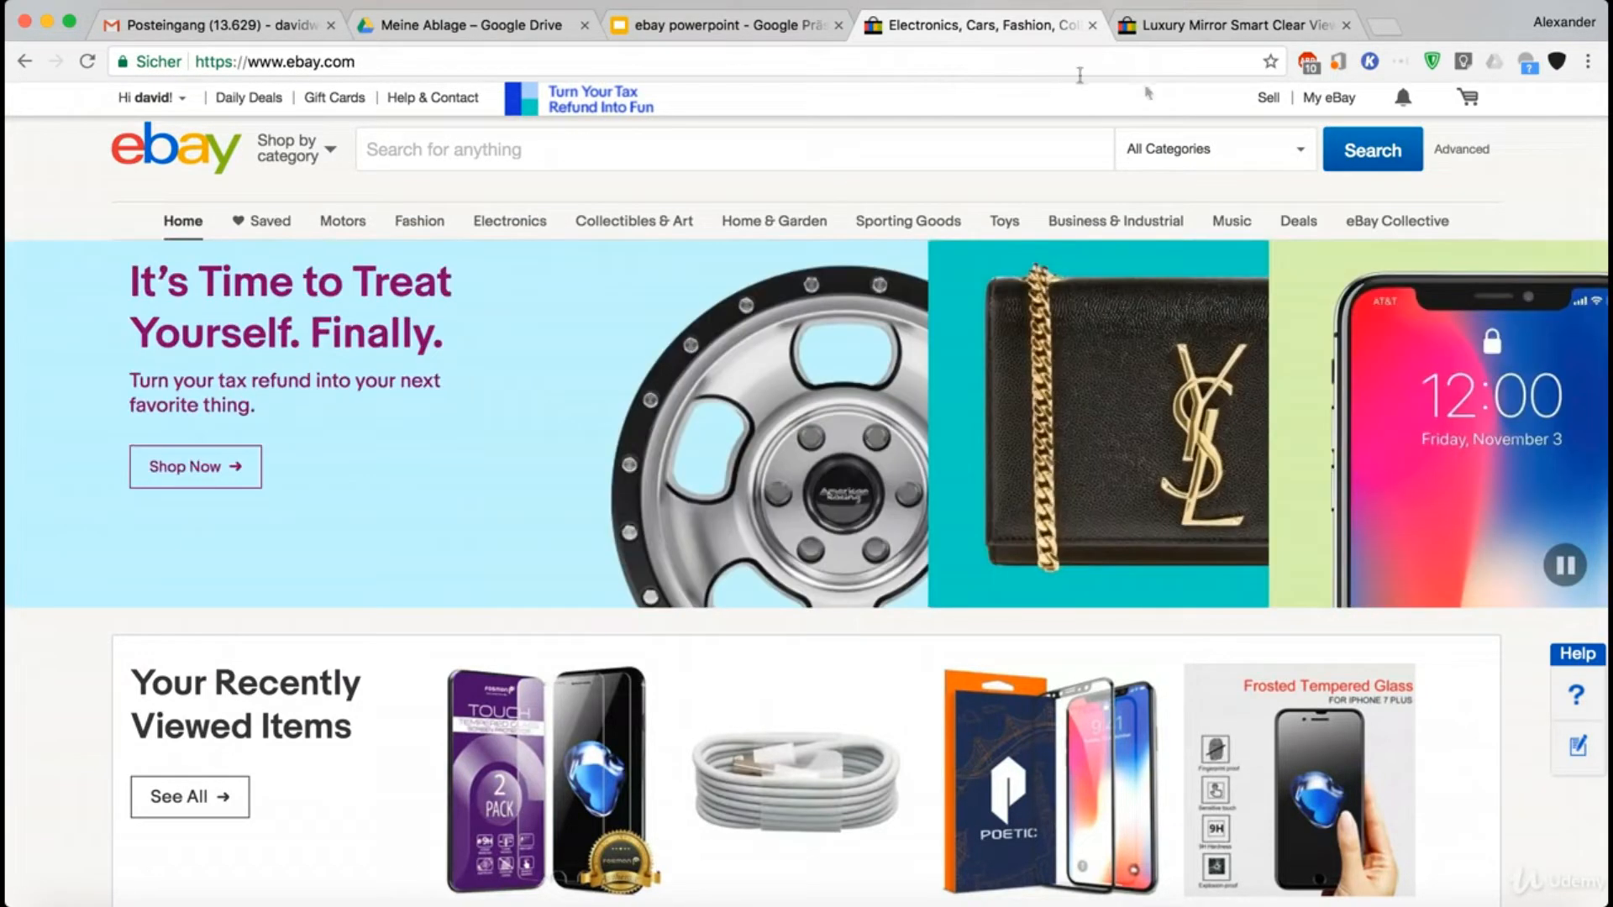
pyautogui.click(1270, 99)
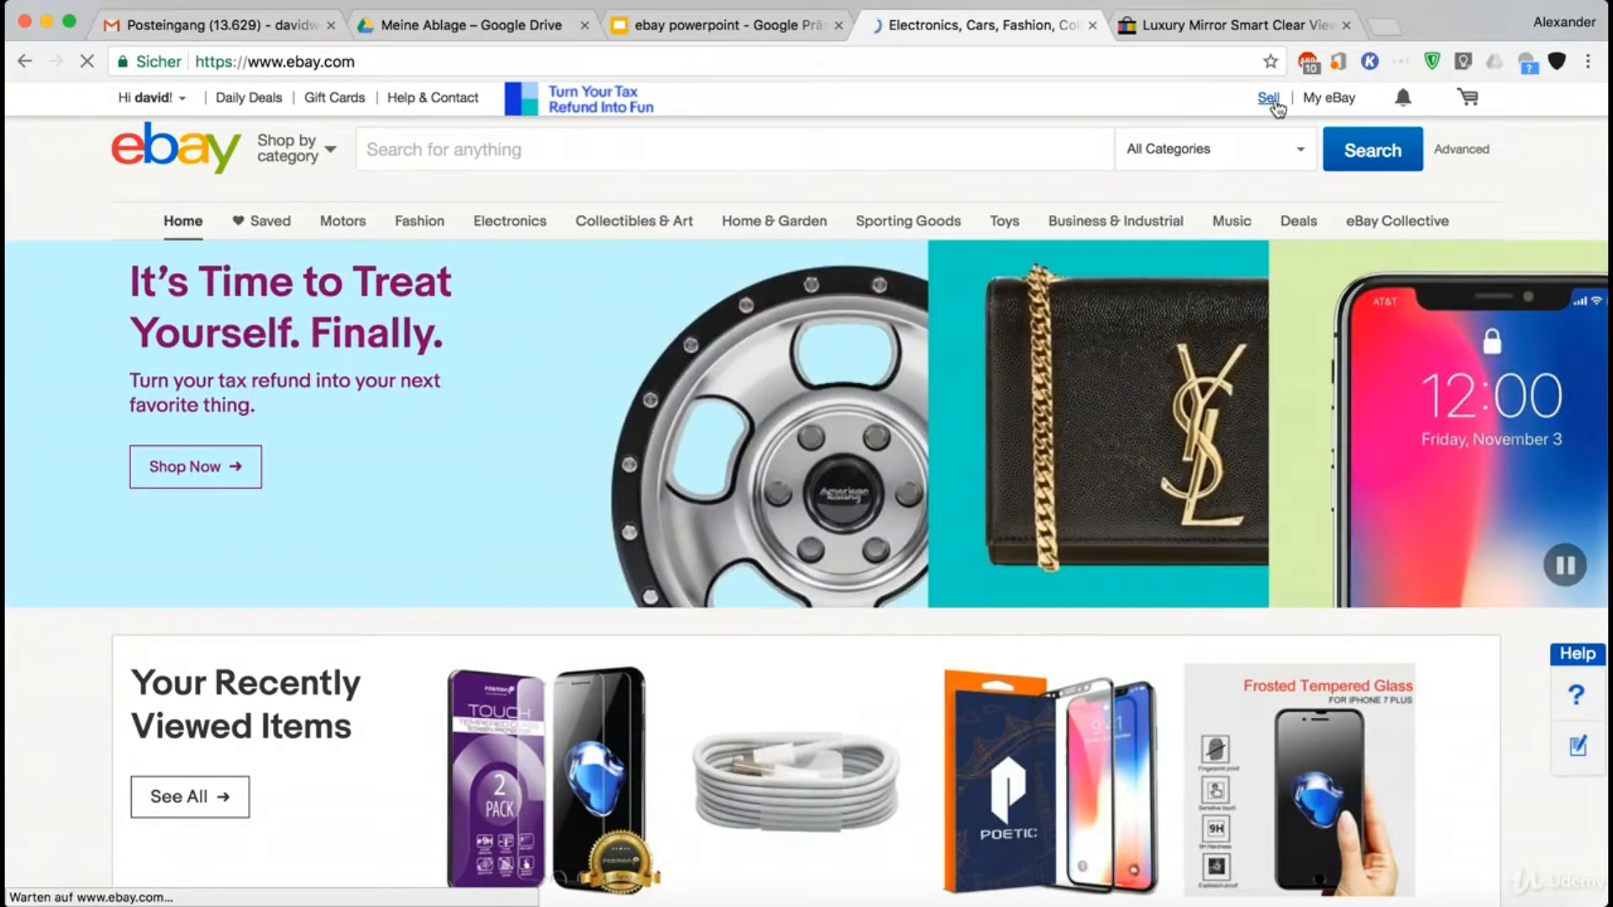
pyautogui.click(1268, 98)
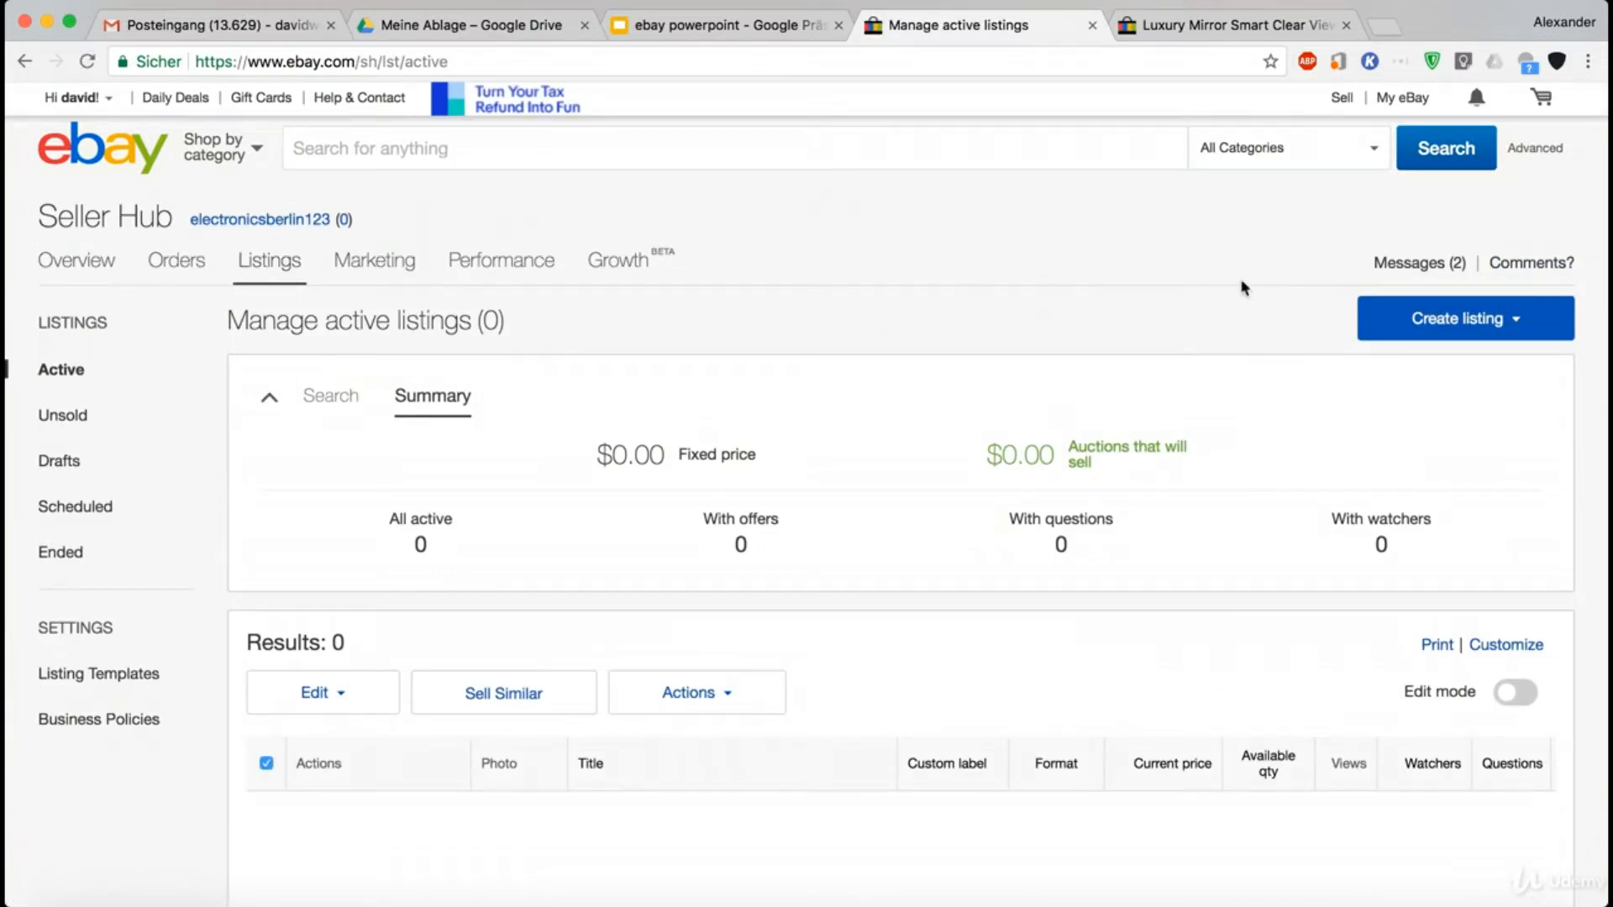
pyautogui.click(1384, 318)
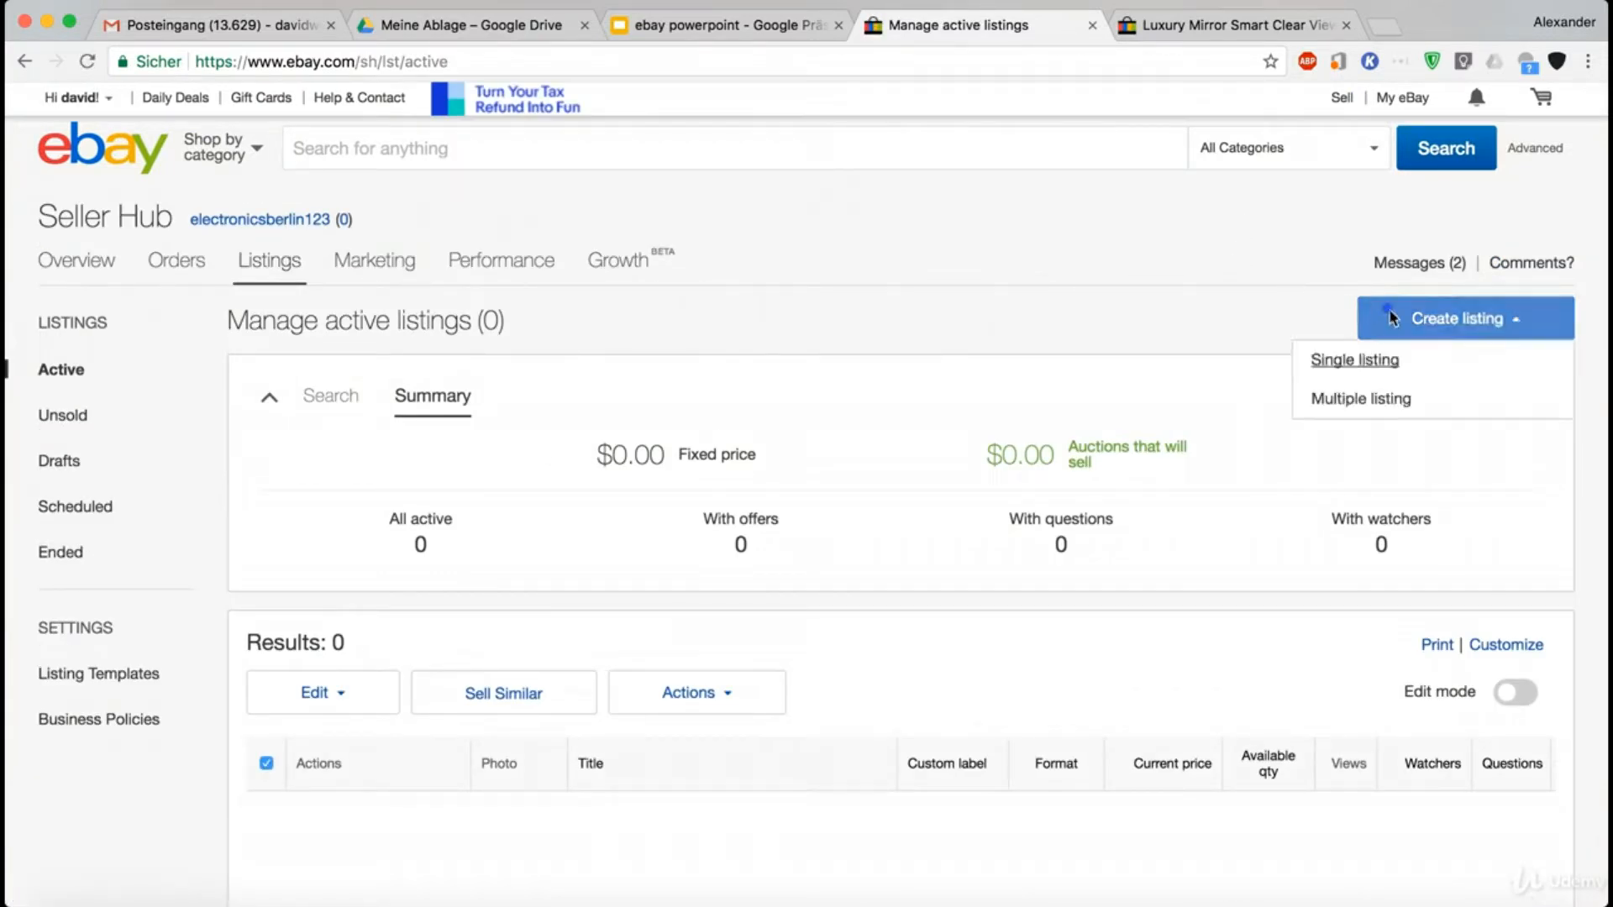
pyautogui.click(1356, 368)
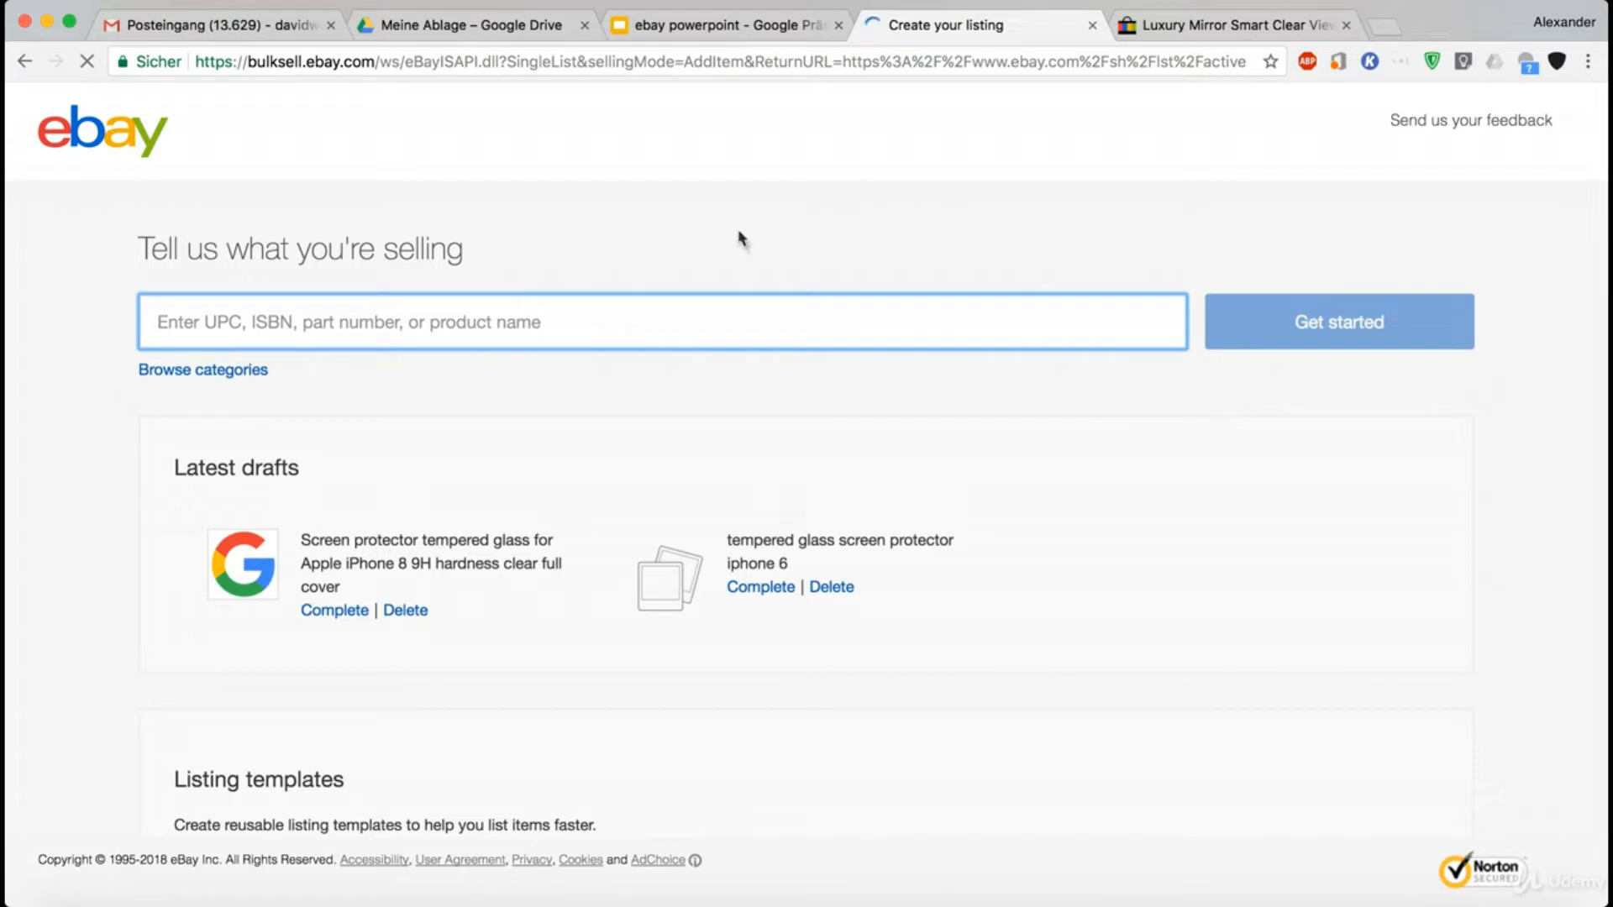
# - Enter "iphone 6 silicone case" as the product being sold and get the listing started
pyautogui.click(732, 312)
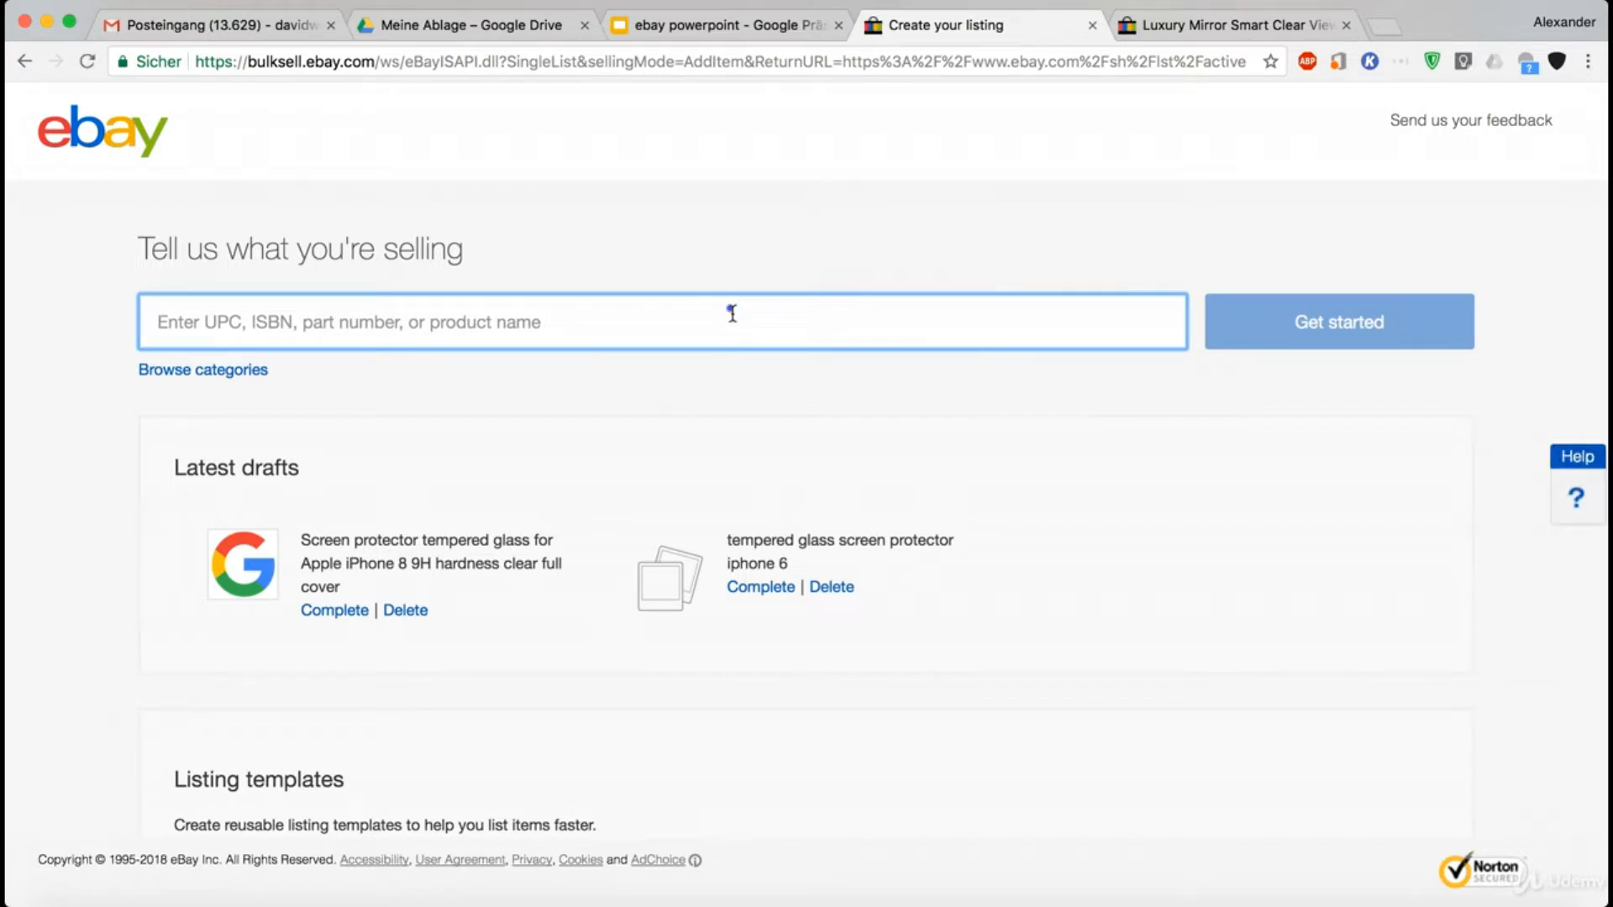
pyautogui.click(732, 312)
pyautogui.write('iphone 6 silicone case')
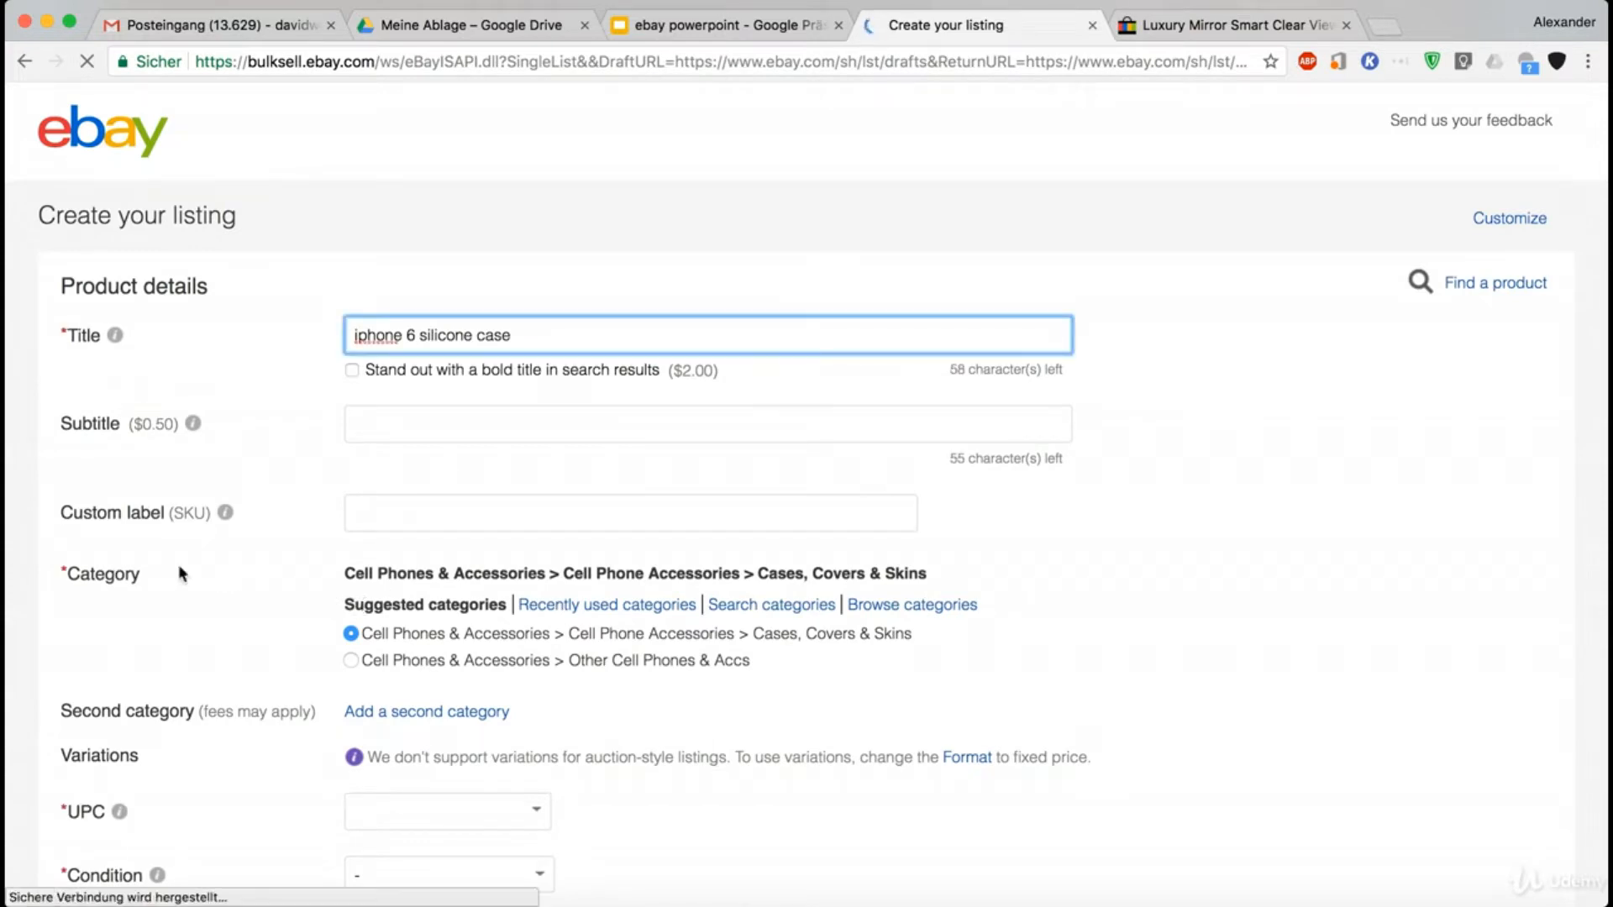
# - Examine the listing form's product details, from title and subtitle down to category and the variations requirement
pyautogui.scroll(-3, 181, 573)
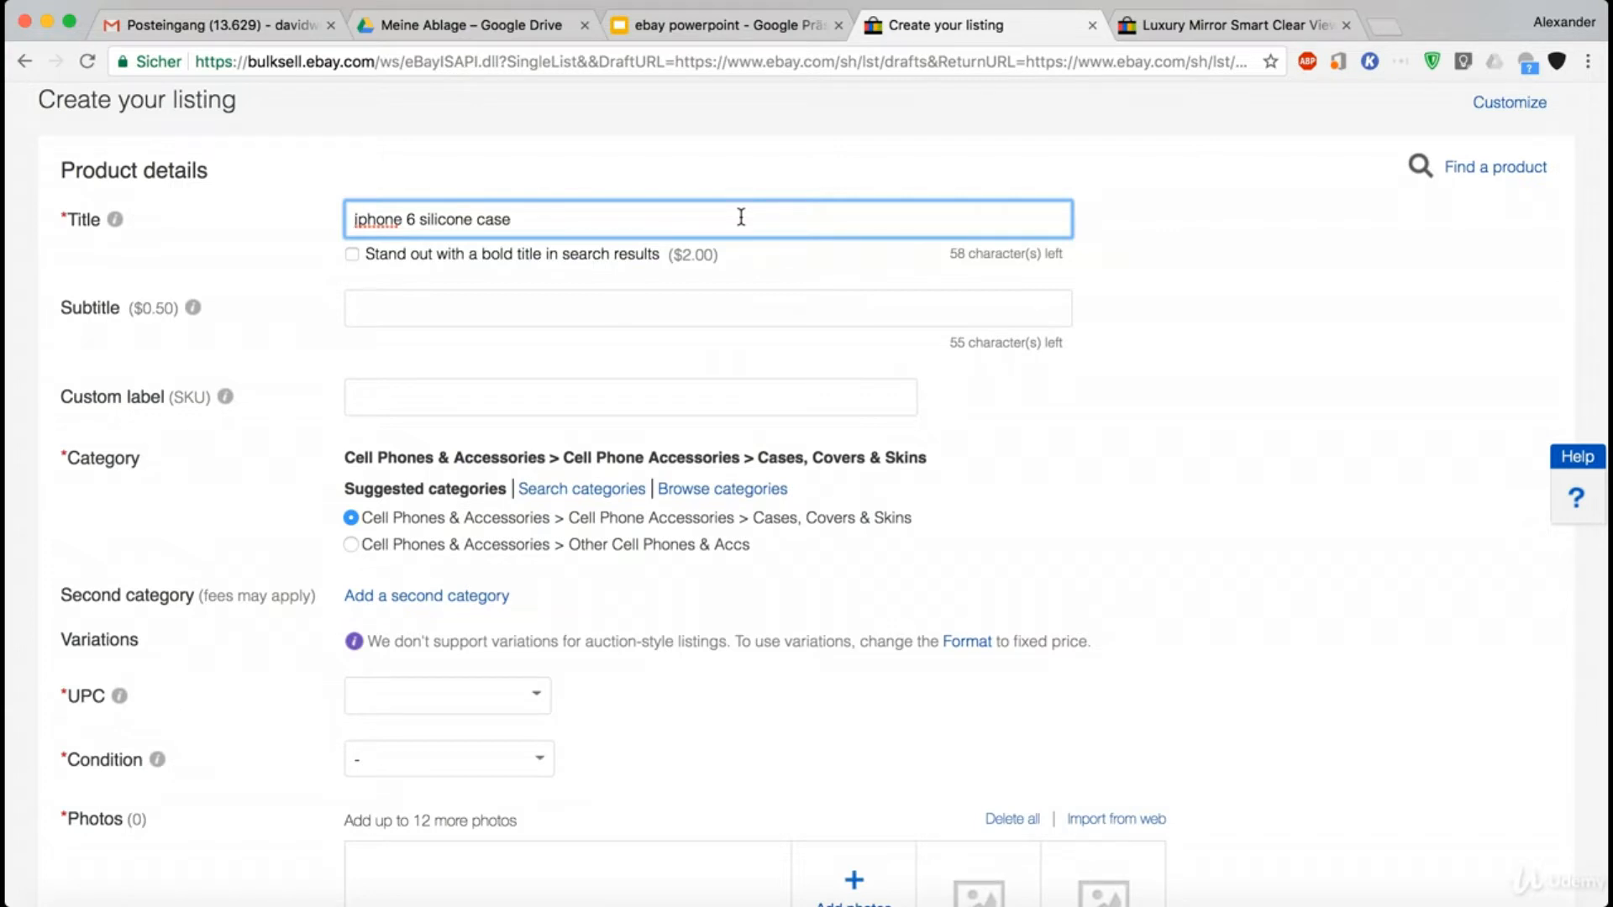
pyautogui.scroll(-2, 245, 229)
pyautogui.click(383, 249)
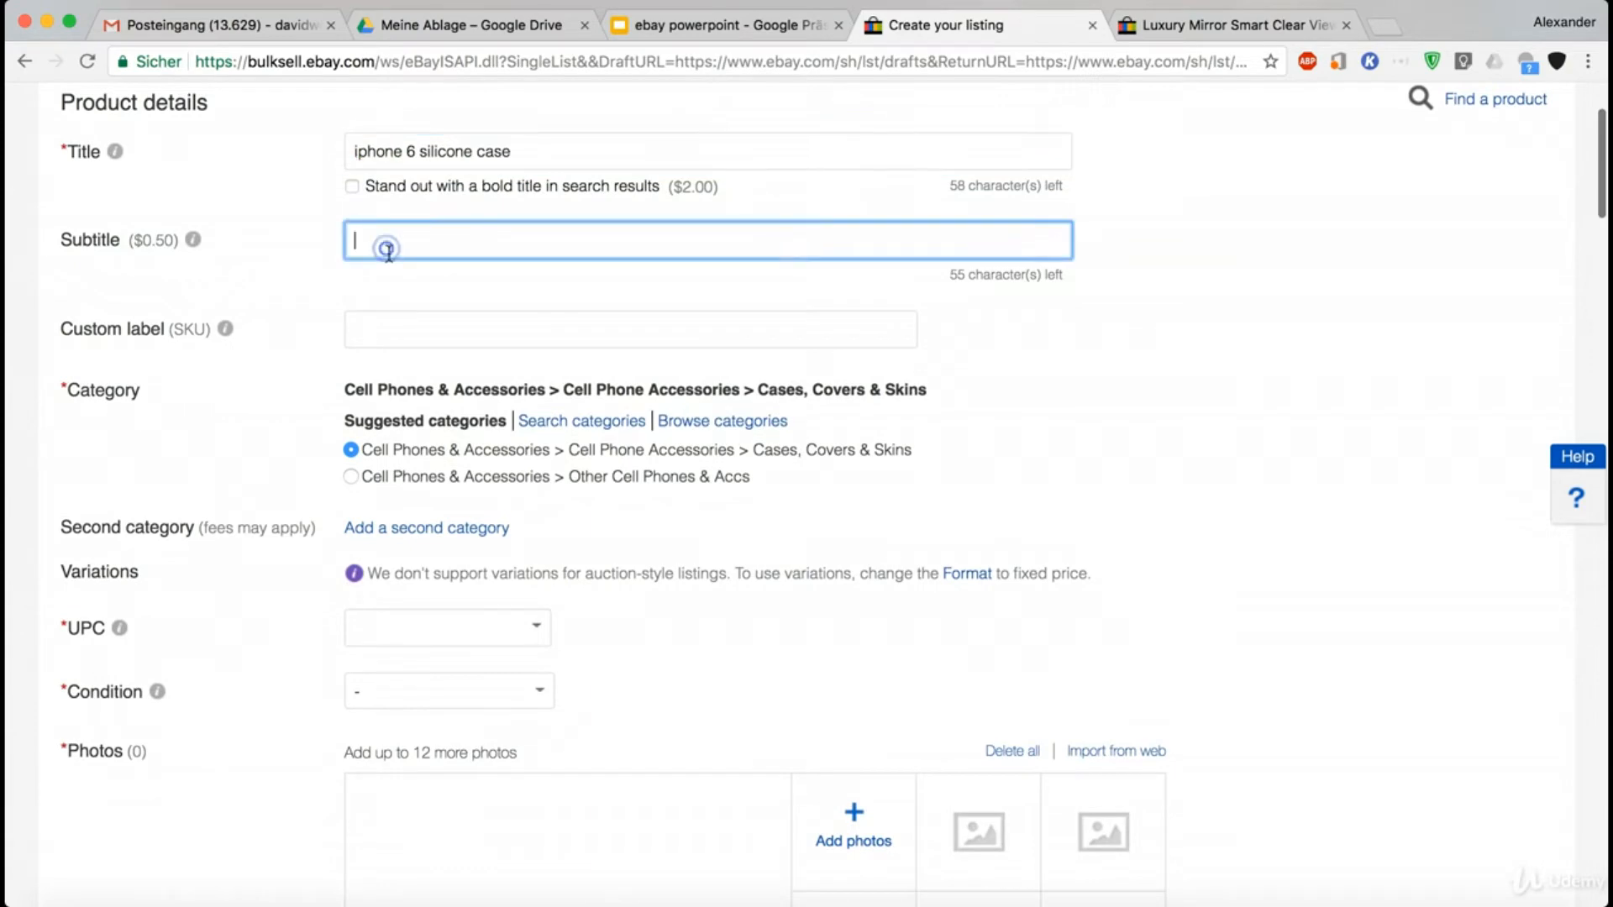
pyautogui.scroll(-3, 341, 251)
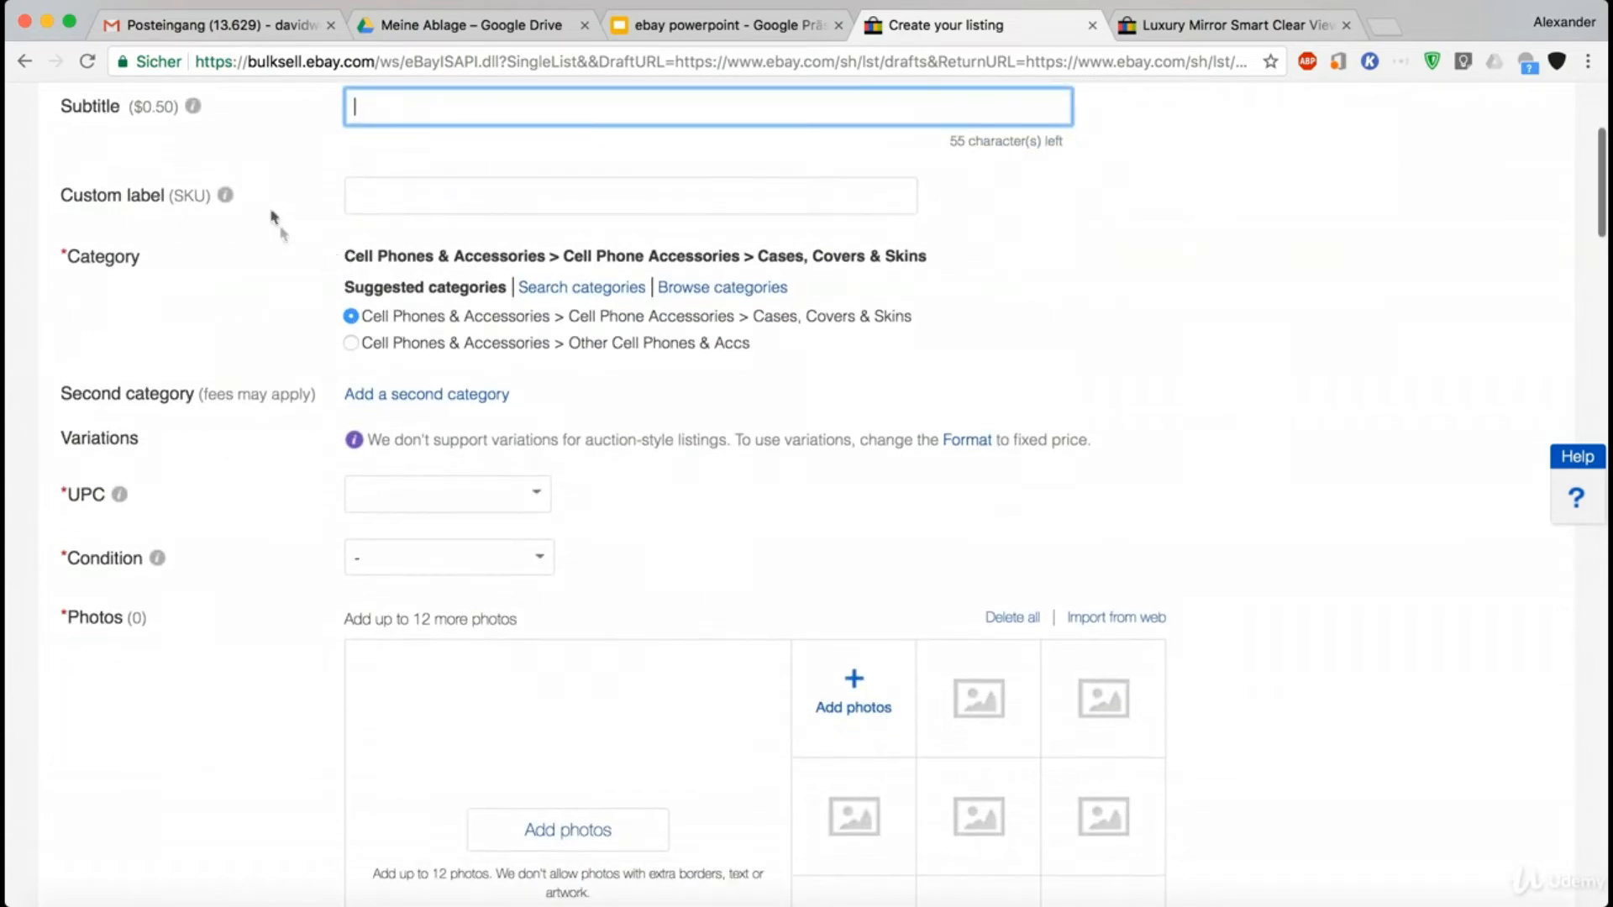
pyautogui.scroll(4, 317, 290)
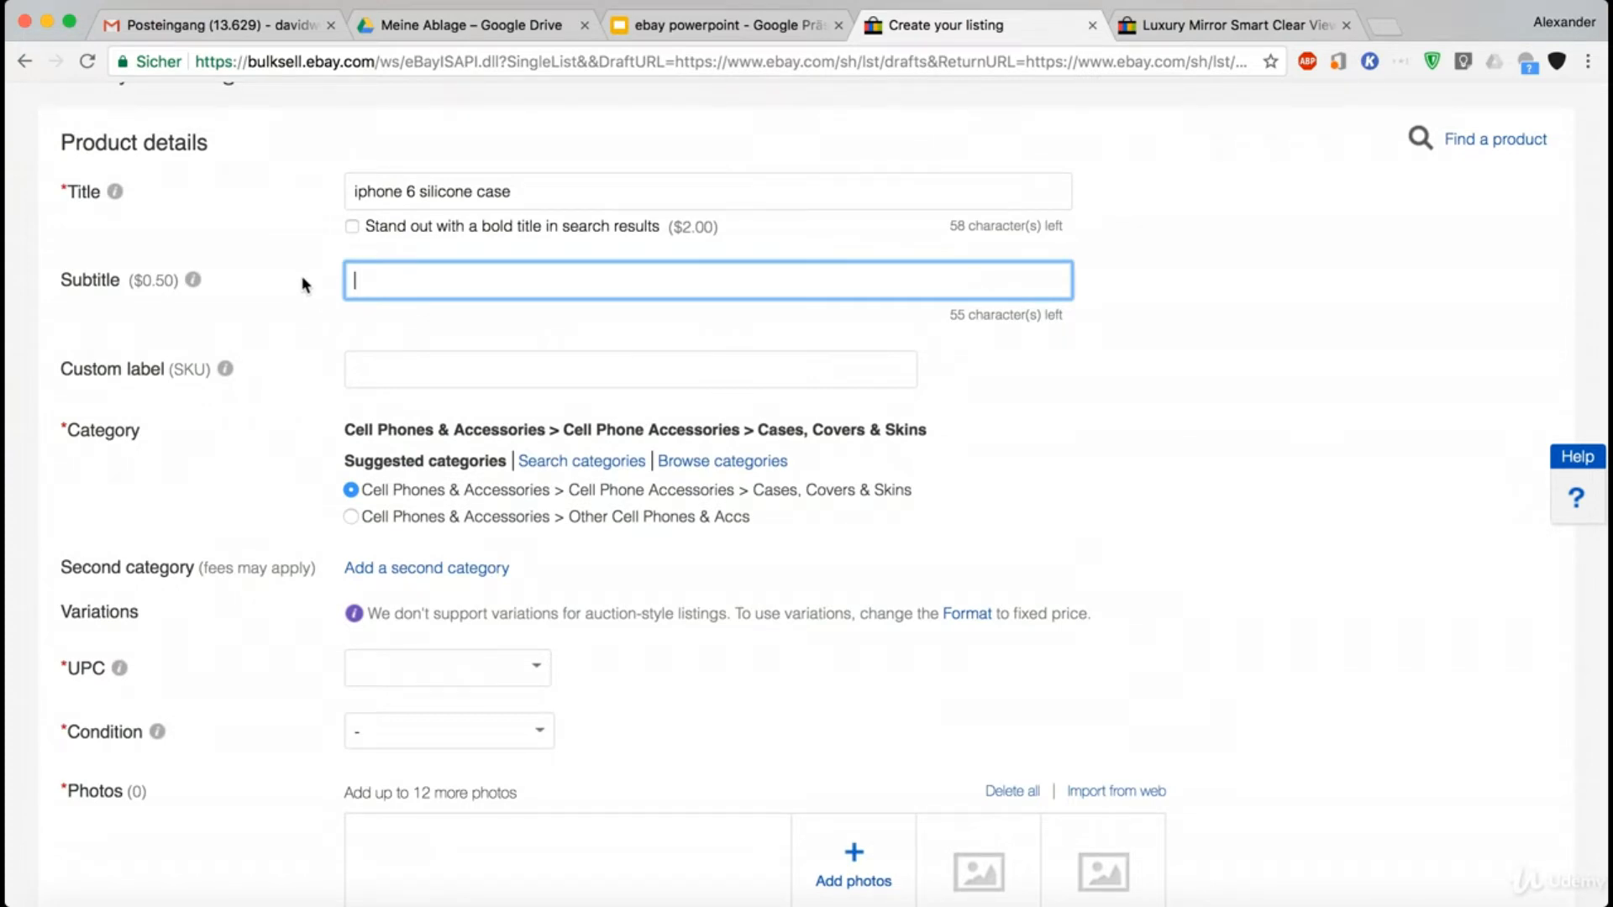
pyautogui.scroll(-3, 301, 276)
pyautogui.scroll(-4, 301, 275)
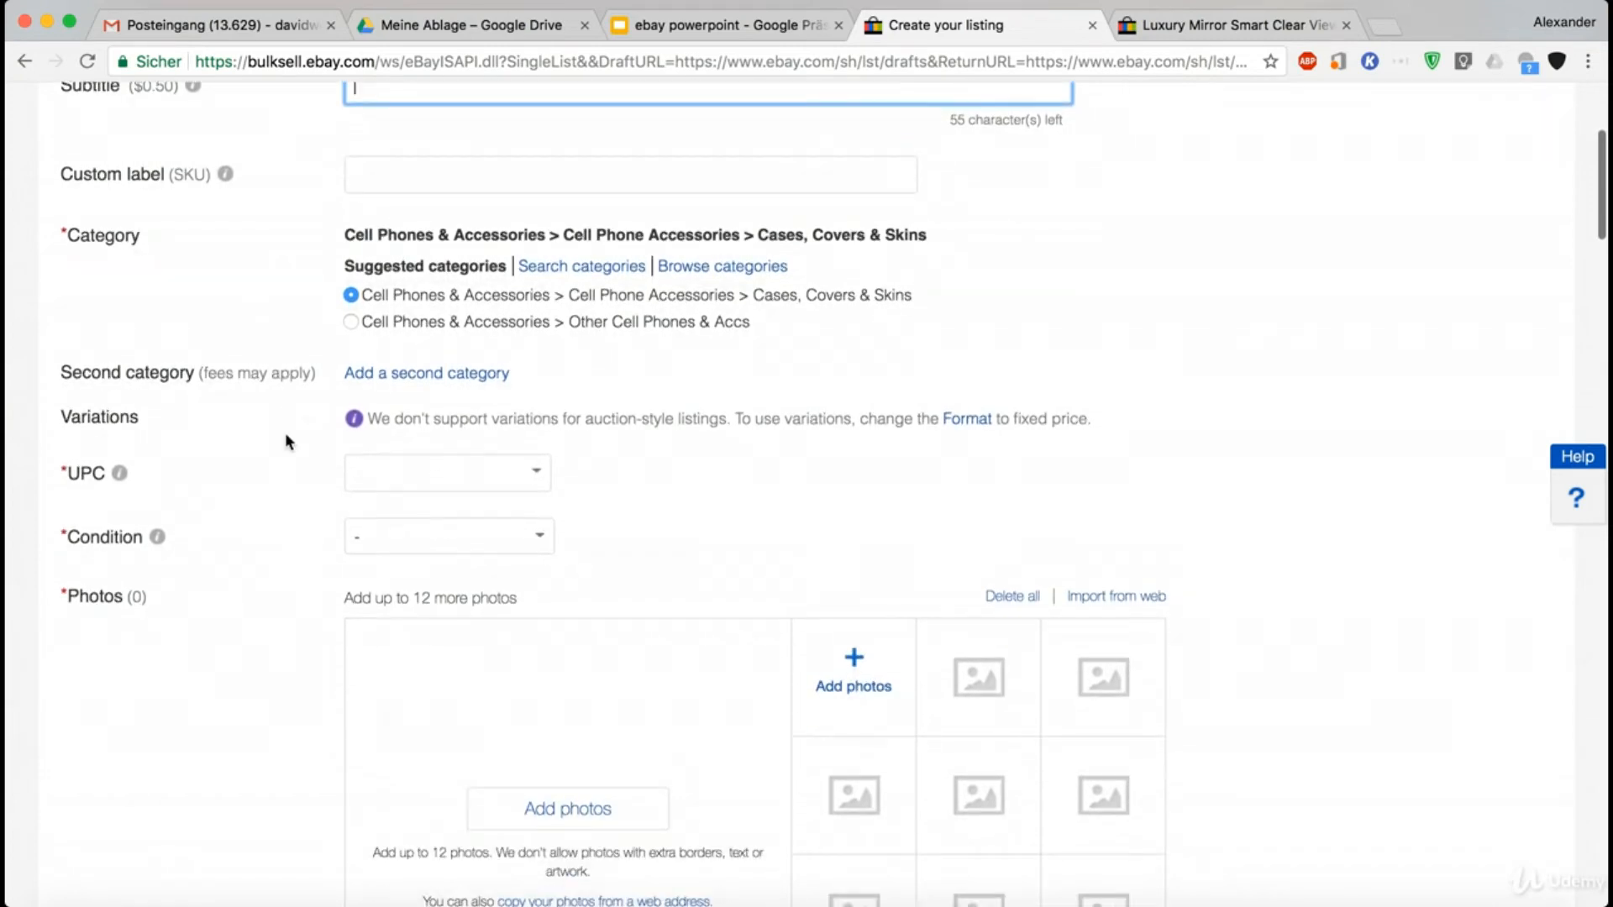
pyautogui.click(144, 417)
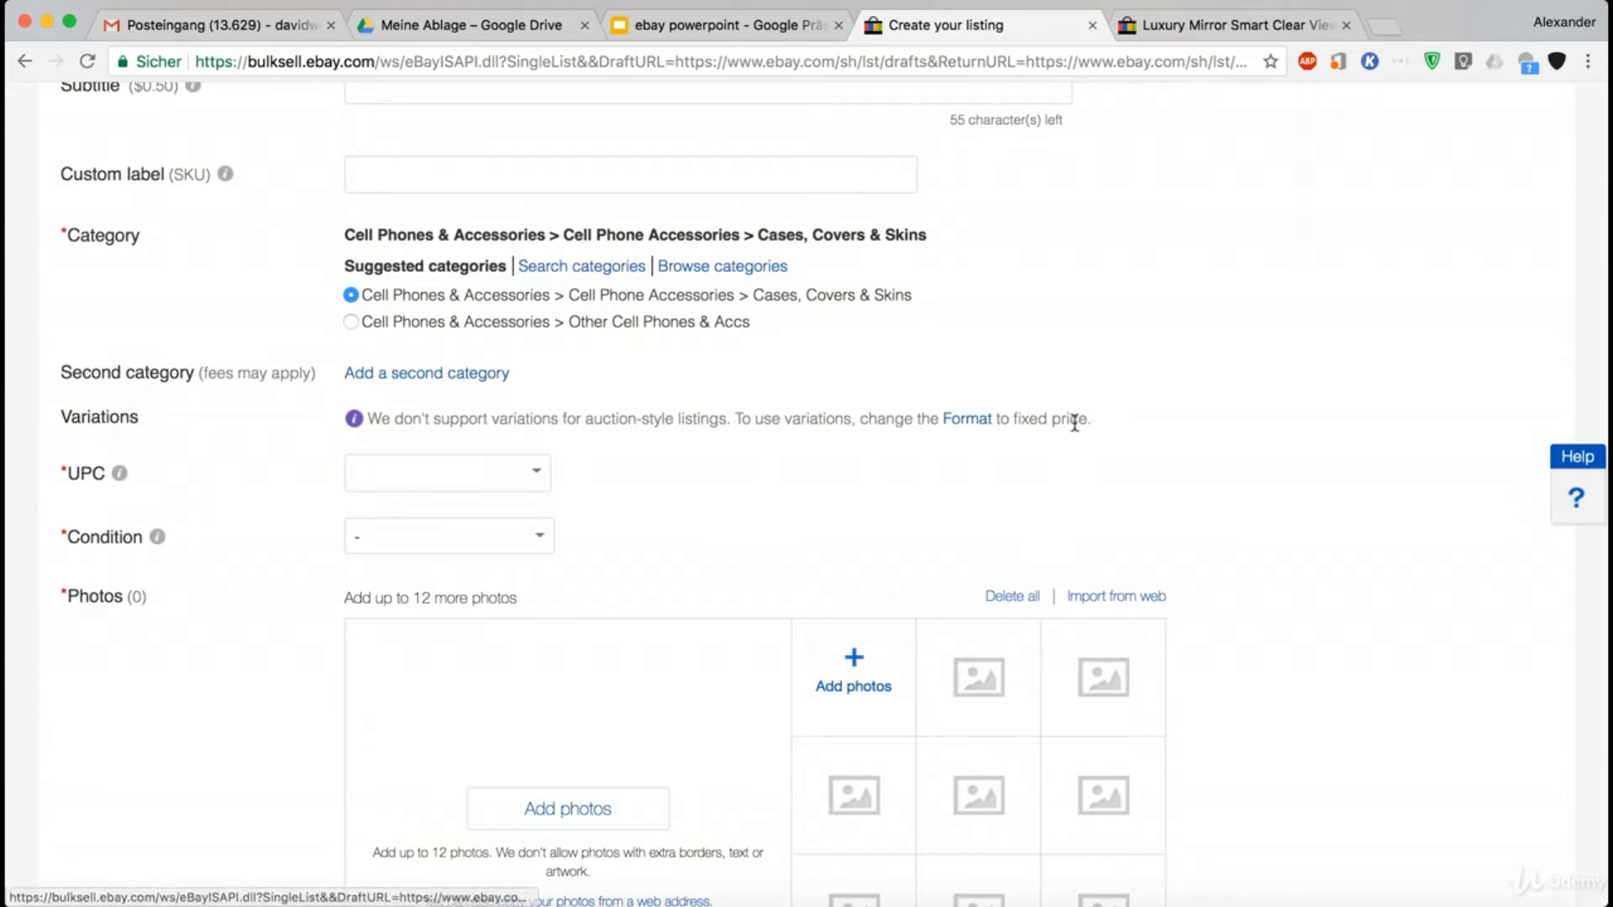
# - Change the listing's selling format to Fixed price in the selling details
pyautogui.scroll(-3, 295, 479)
pyautogui.scroll(-10, 296, 479)
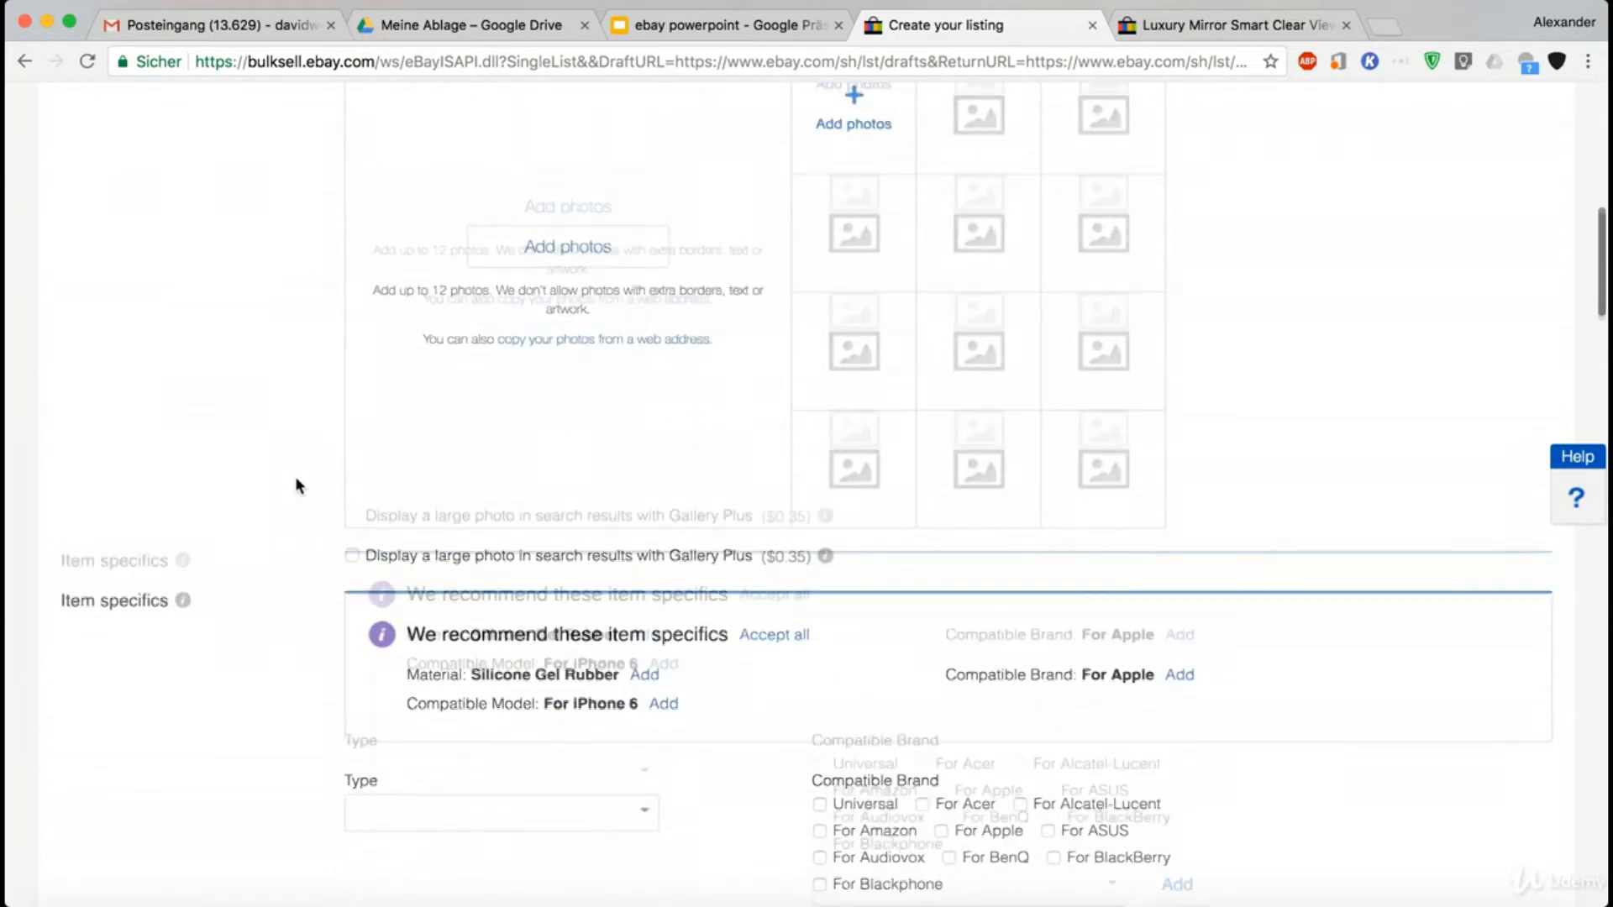
pyautogui.scroll(-15, 295, 476)
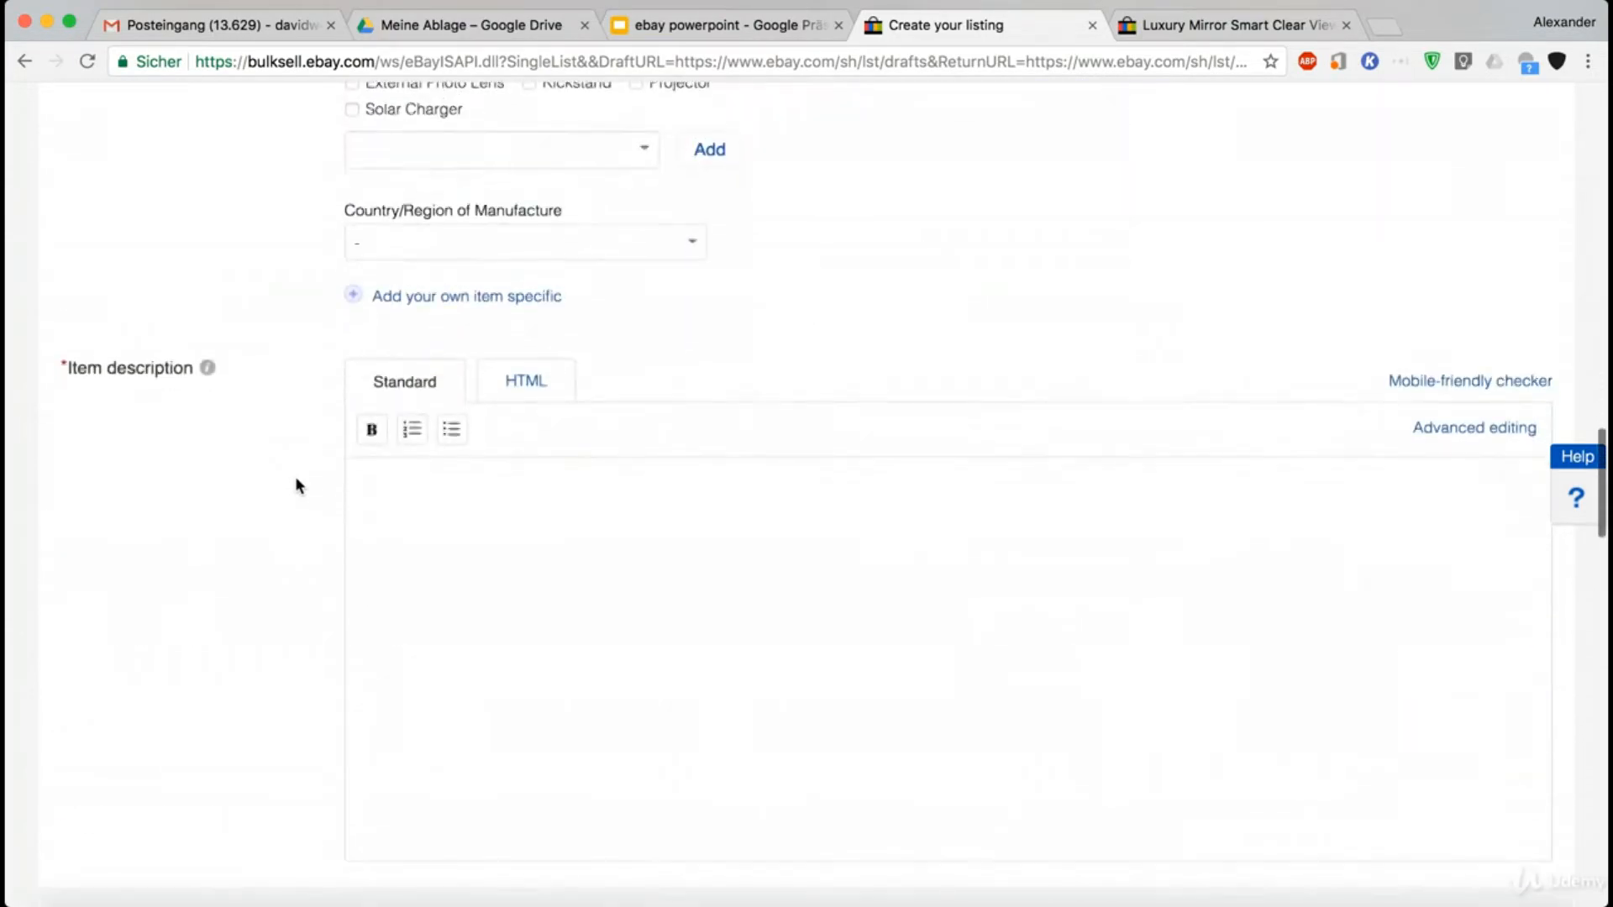
pyautogui.click(402, 463)
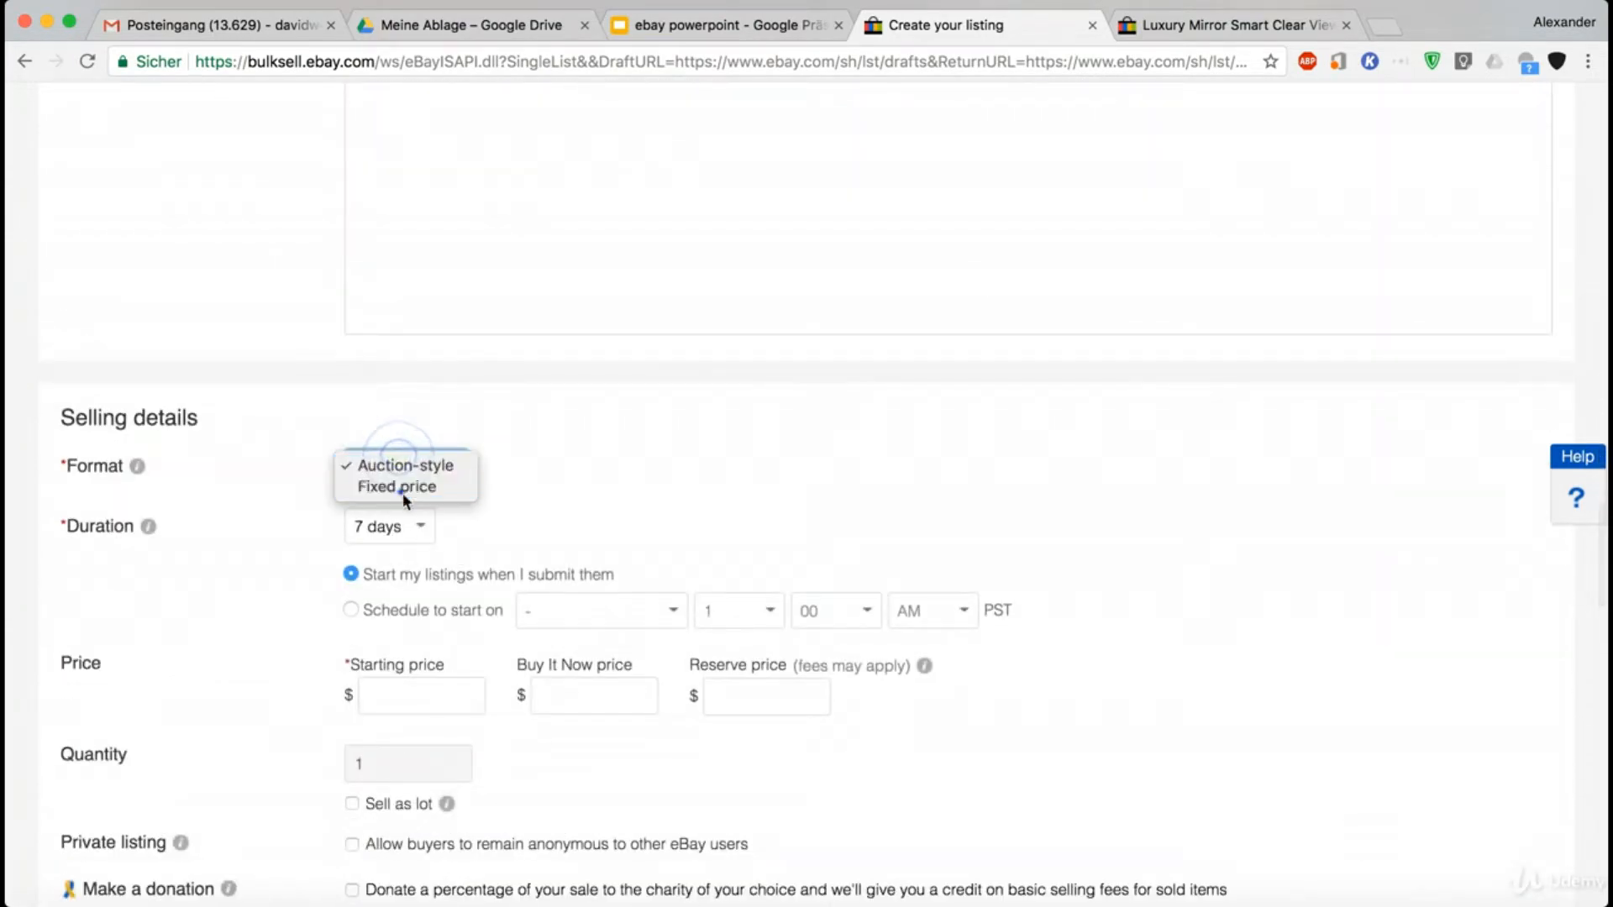
pyautogui.click(403, 490)
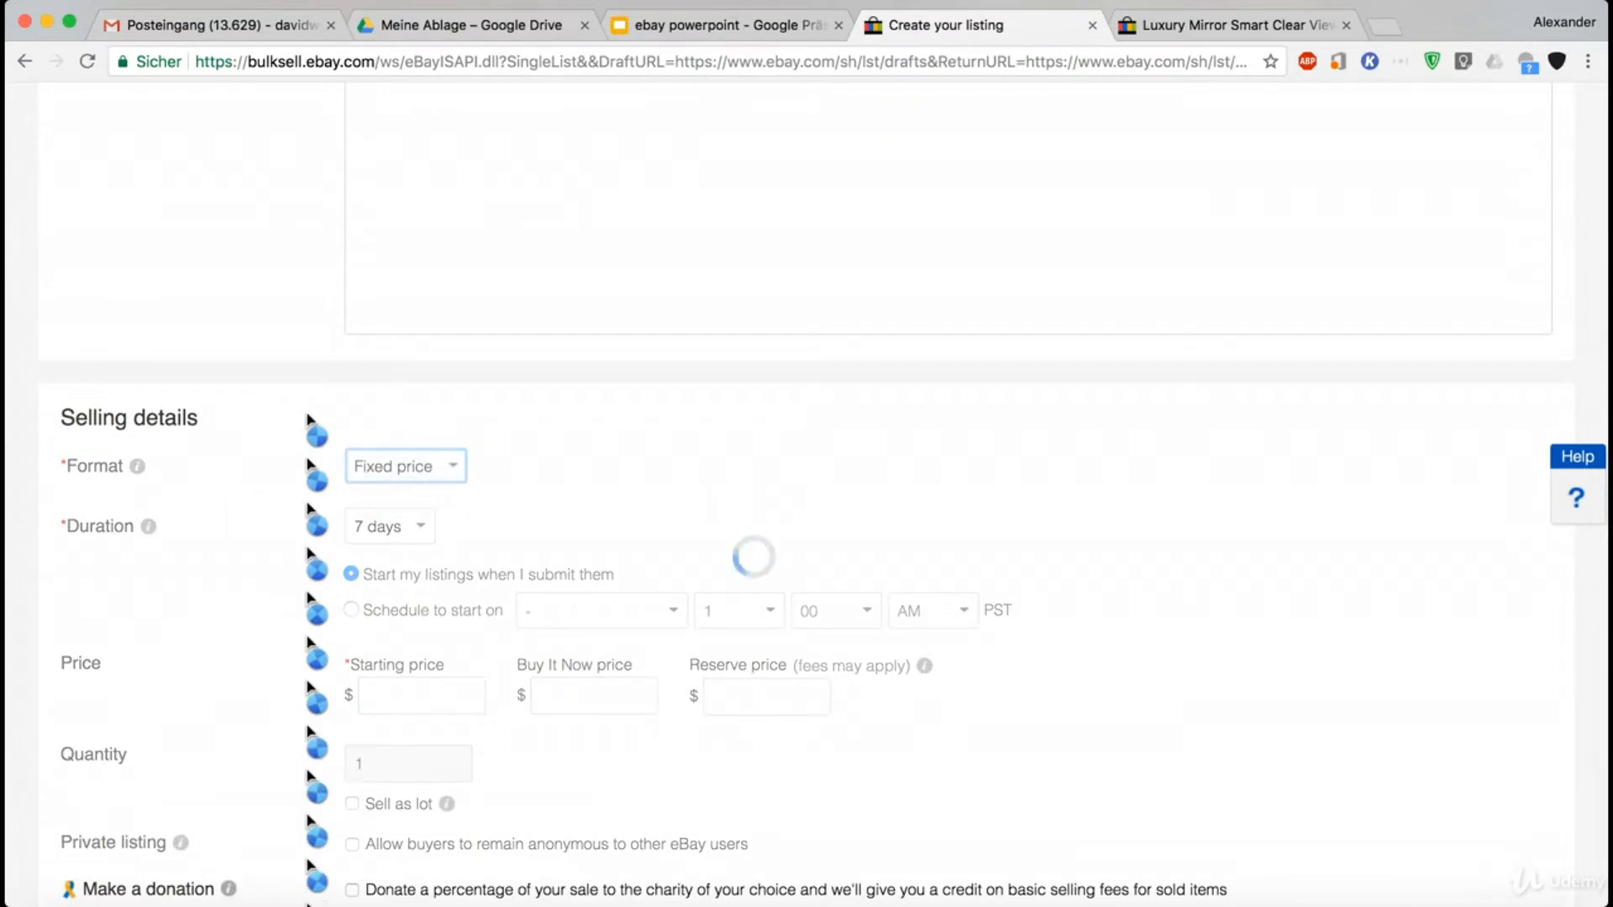
# - Start creating variations for the listing from its product details
pyautogui.scroll(10, 308, 420)
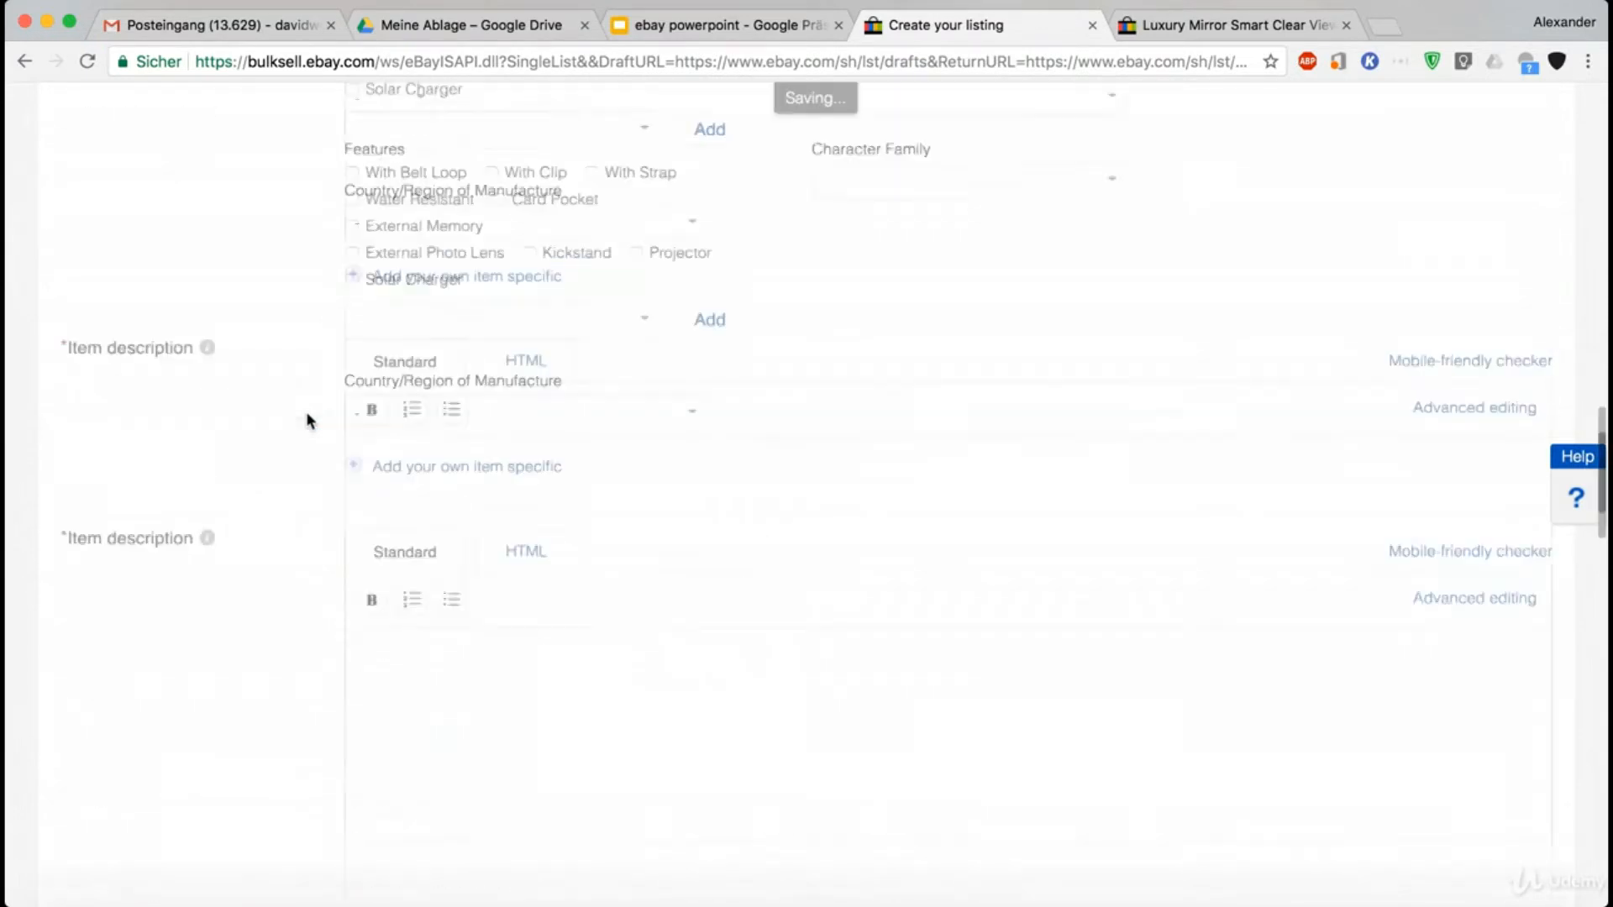
pyautogui.scroll(7, 308, 420)
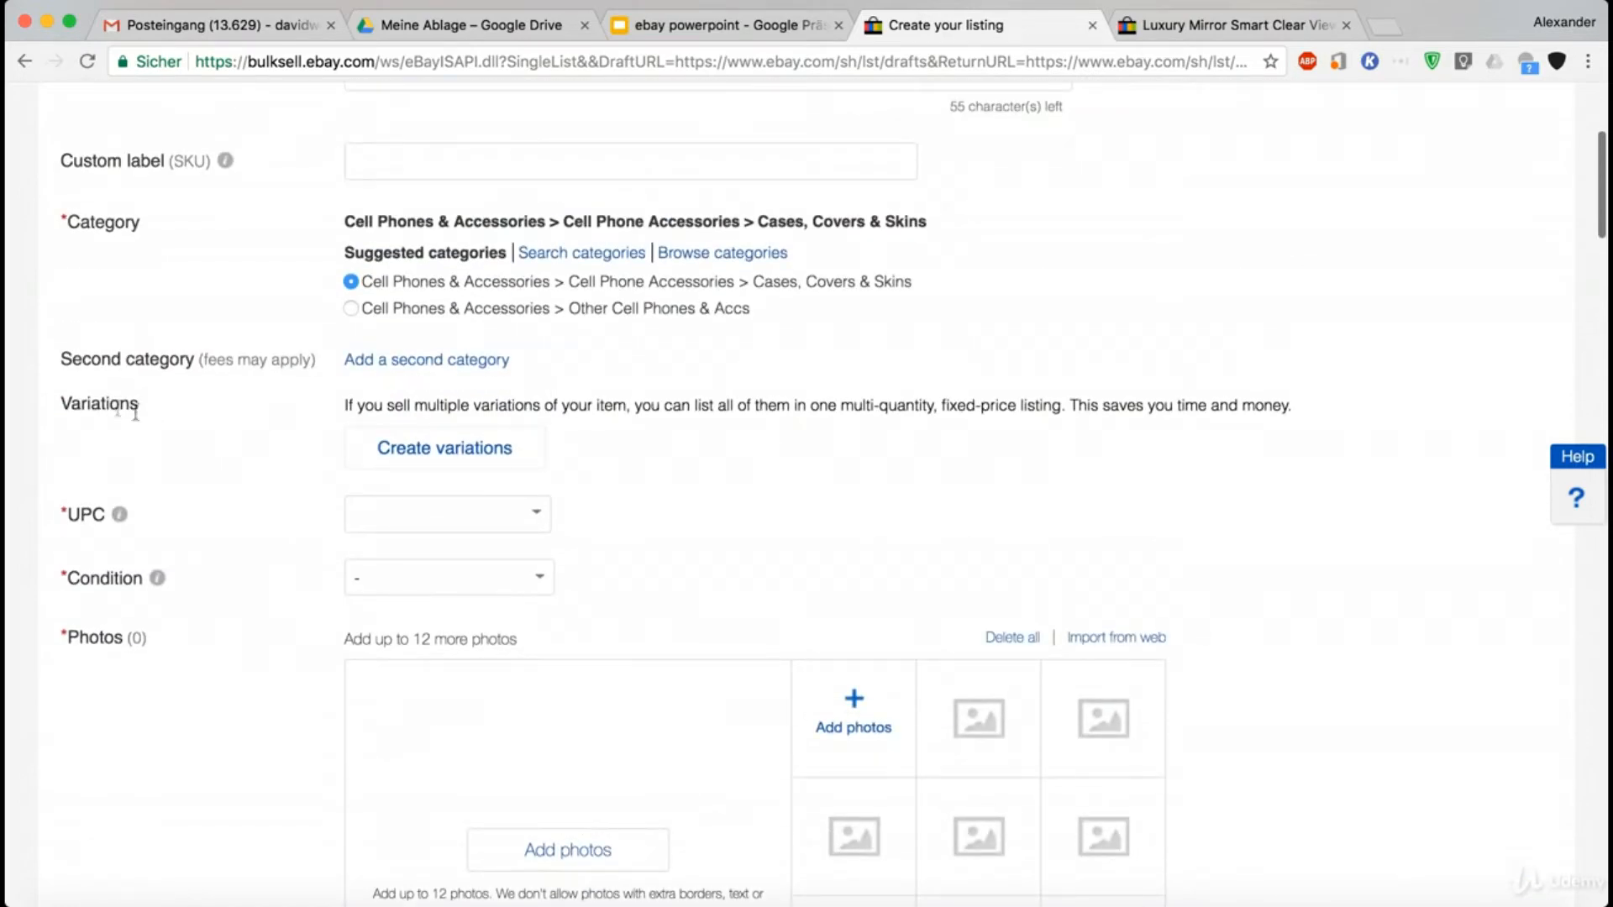
pyautogui.click(426, 456)
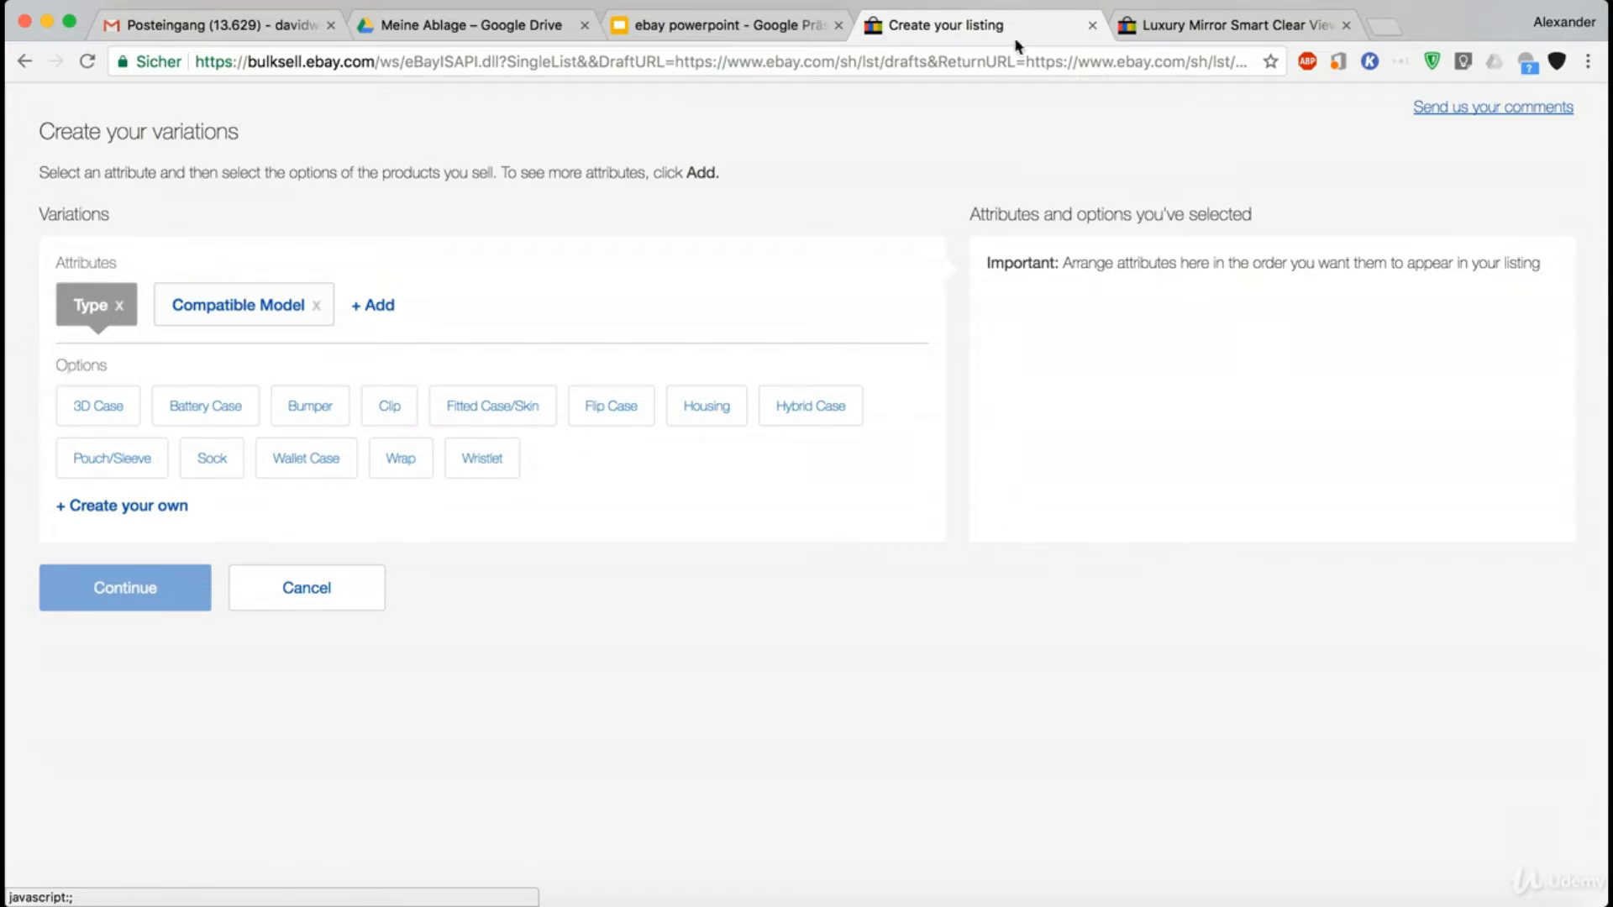
# - Compare the Model and Color attributes in the Luxury Mirror case listing with the attributes offered on the variations page
pyautogui.click(1169, 23)
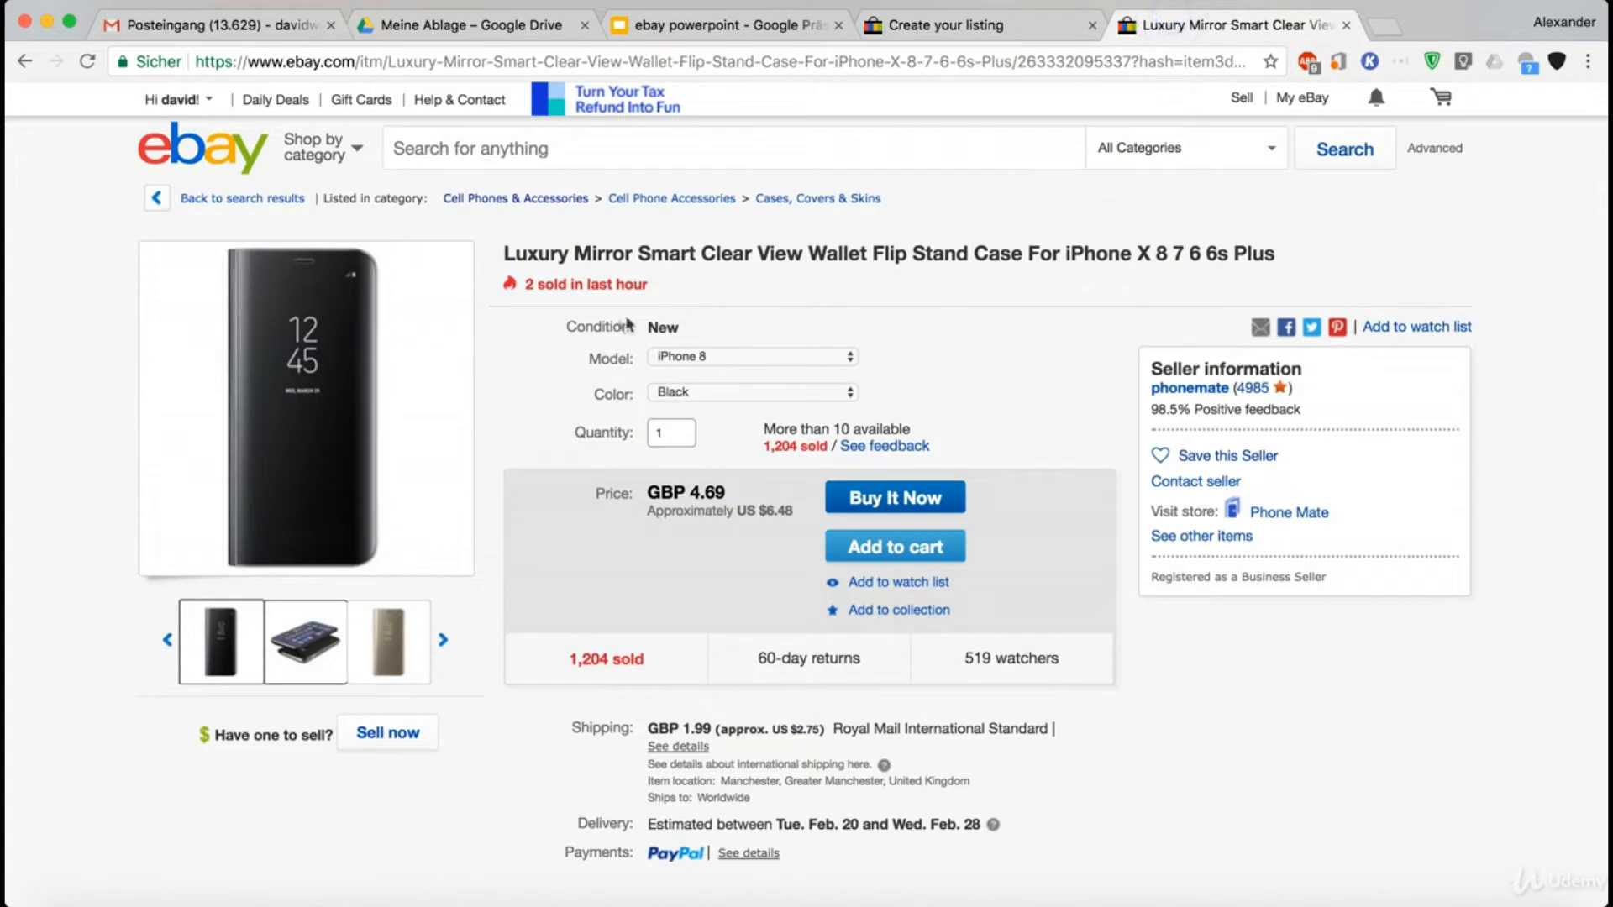
pyautogui.click(610, 367)
pyautogui.click(610, 400)
pyautogui.click(990, 33)
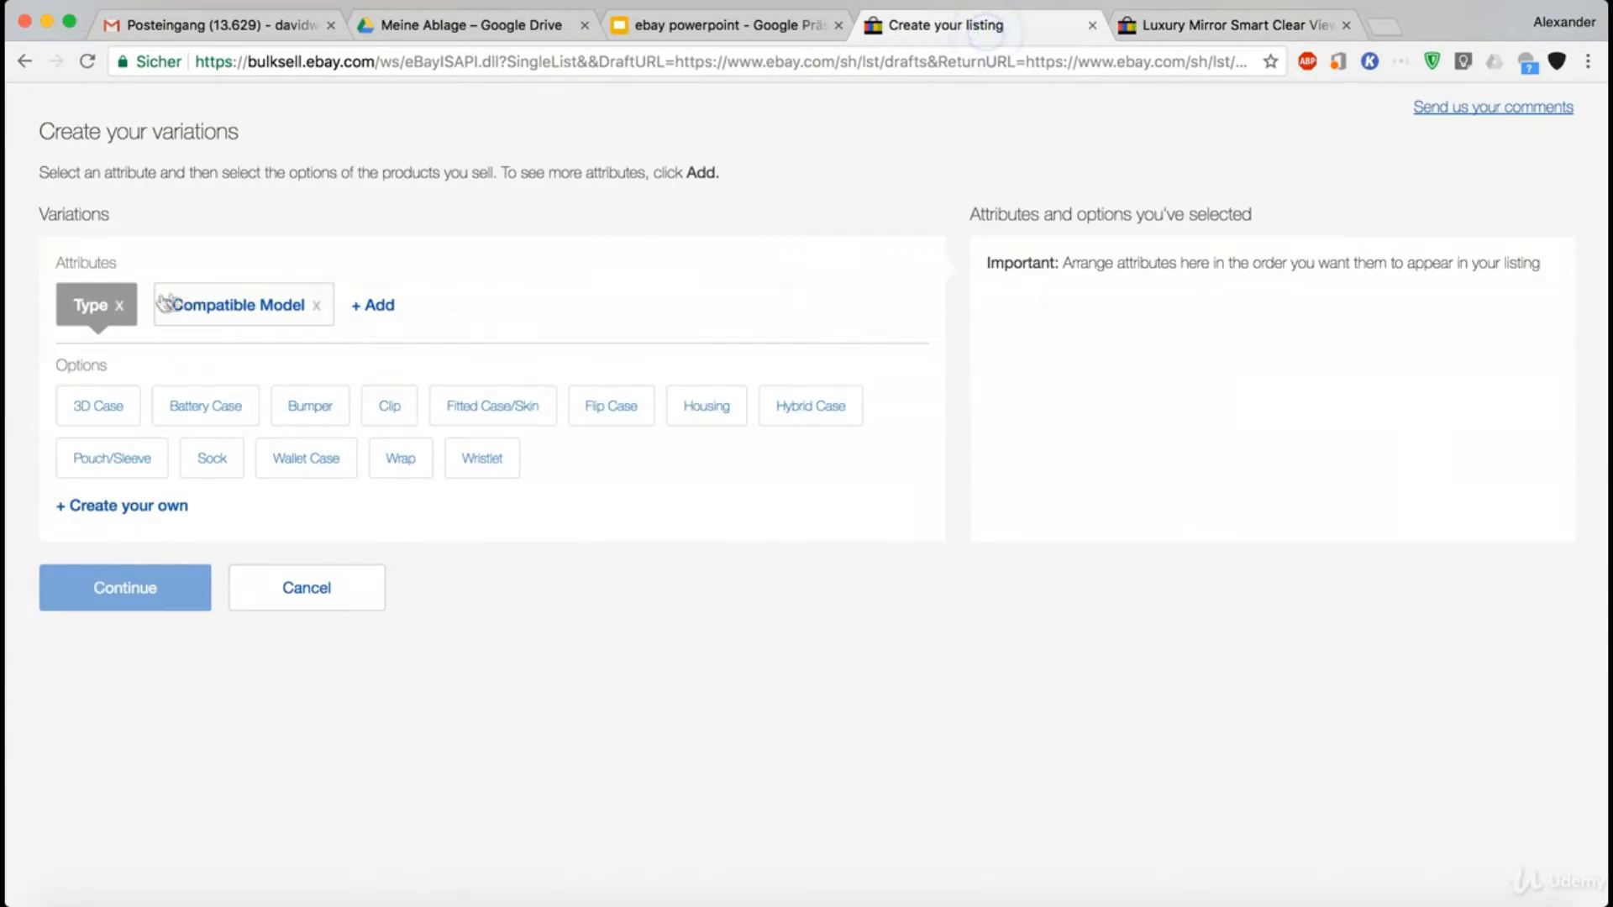
pyautogui.click(1125, 37)
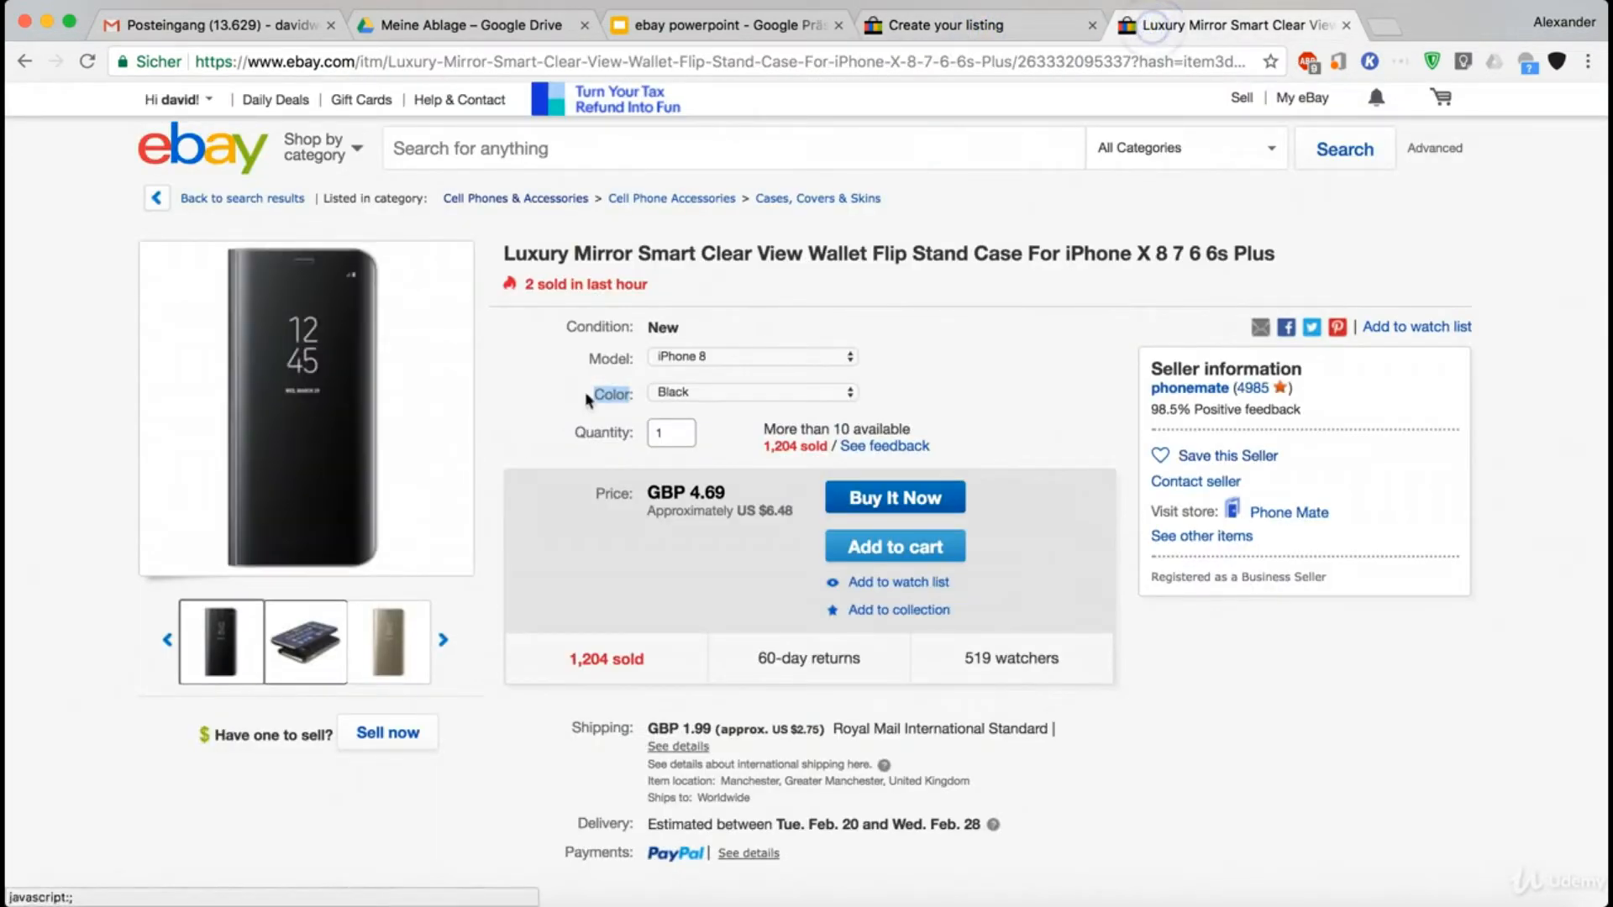
pyautogui.click(598, 362)
pyautogui.doubleClick(599, 363)
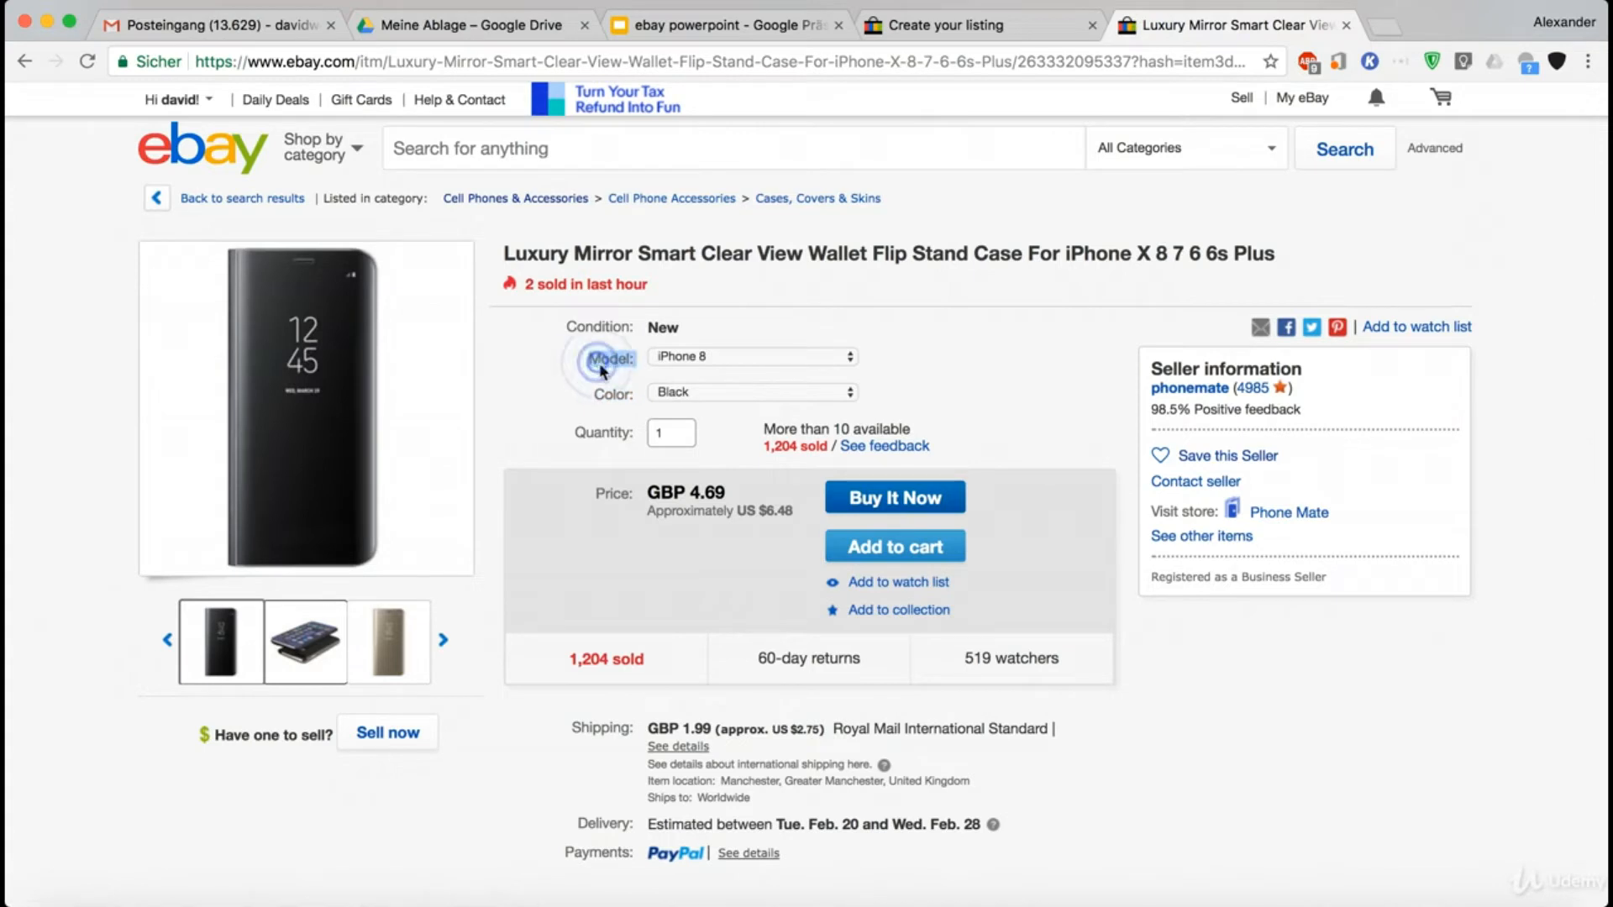
pyautogui.click(598, 363)
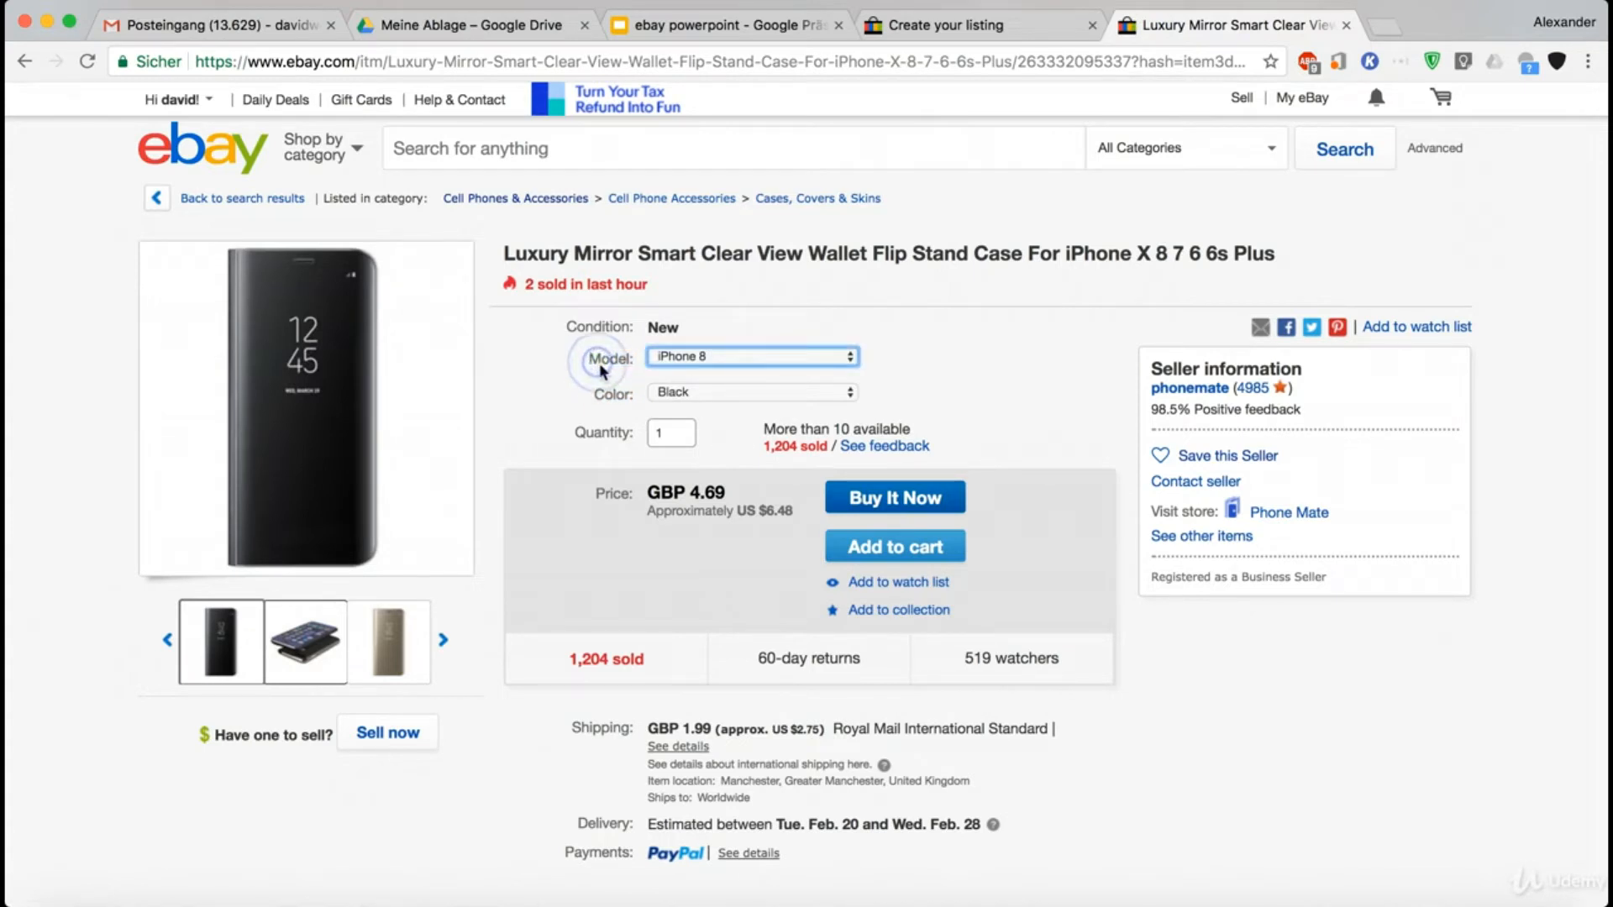
pyautogui.click(942, 33)
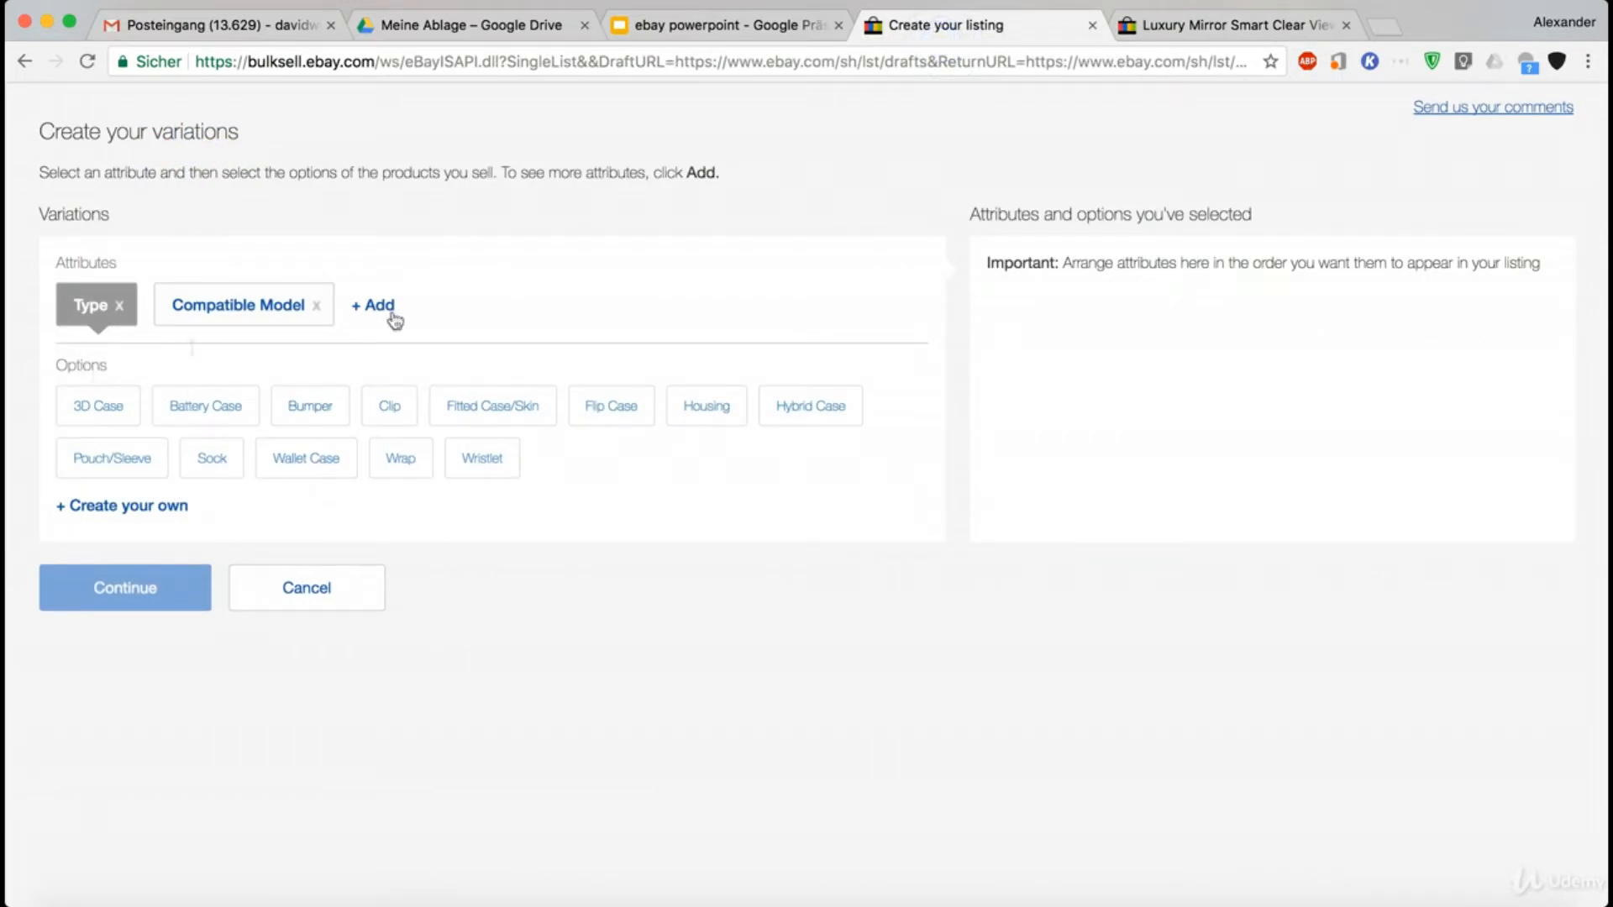
# - Look through the Luxury Mirror case's available phone models, then return to the variations page
pyautogui.click(1203, 30)
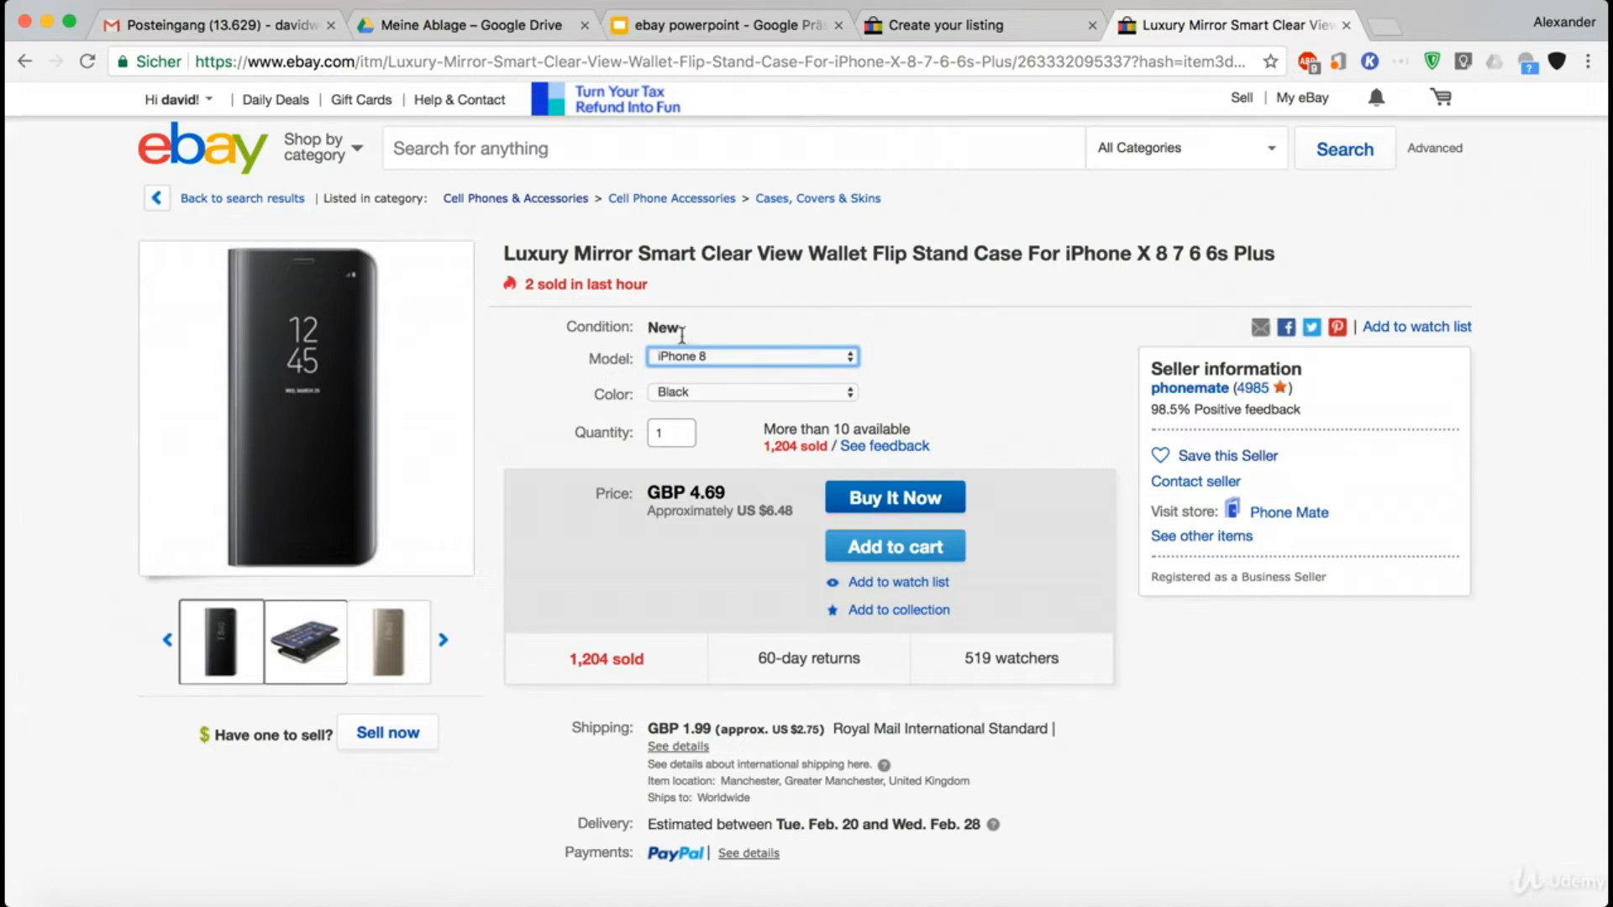
pyautogui.click(701, 362)
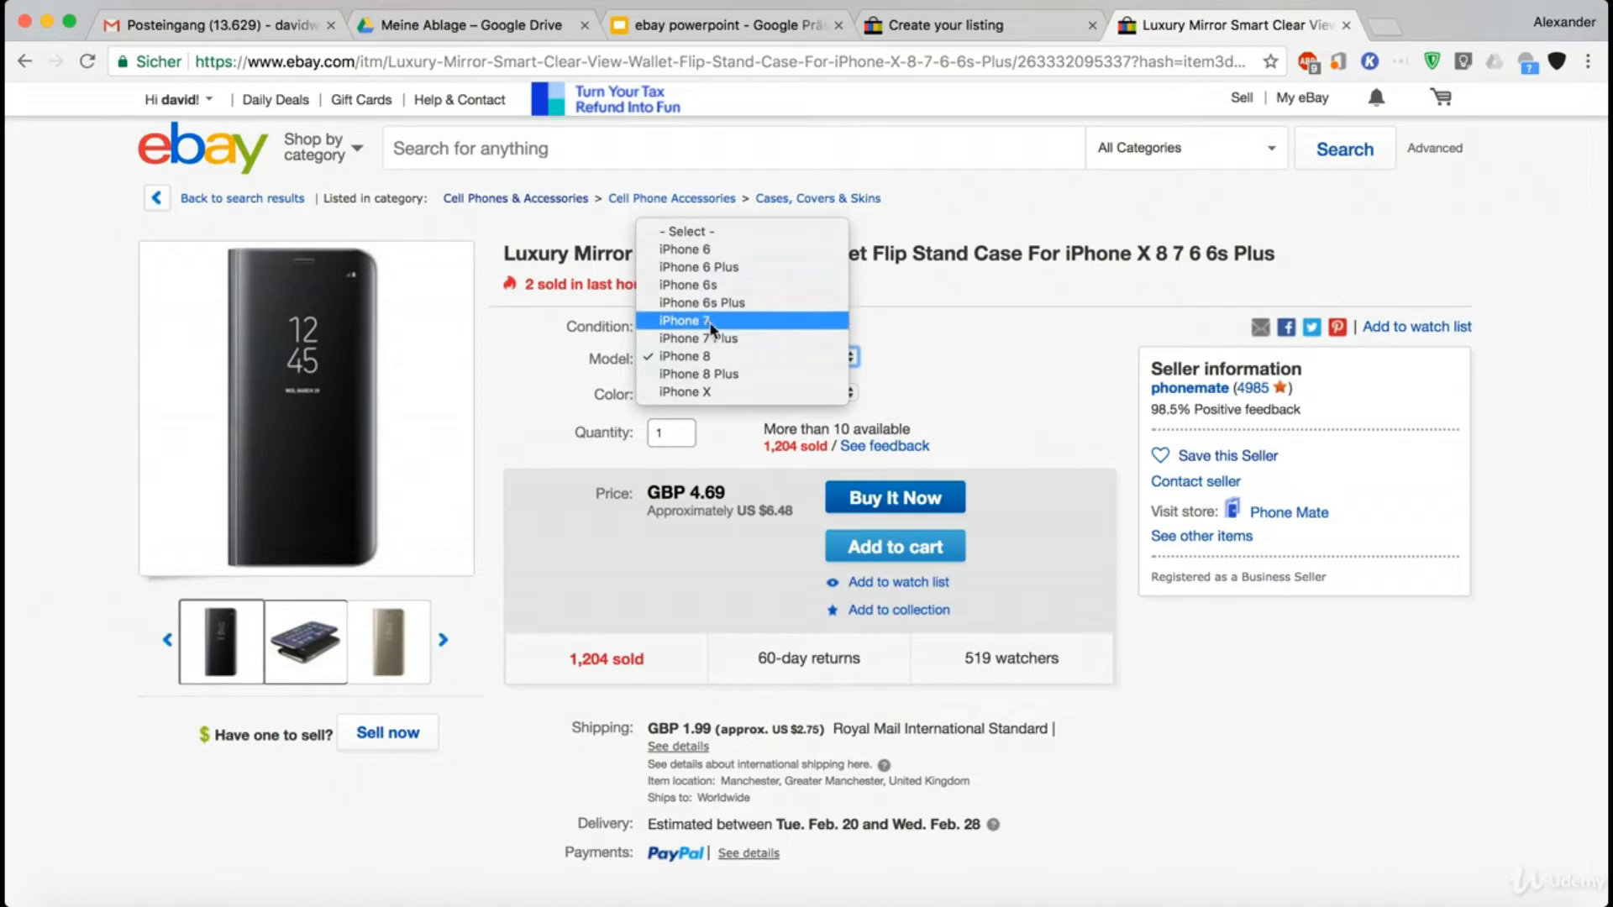
pyautogui.click(963, 32)
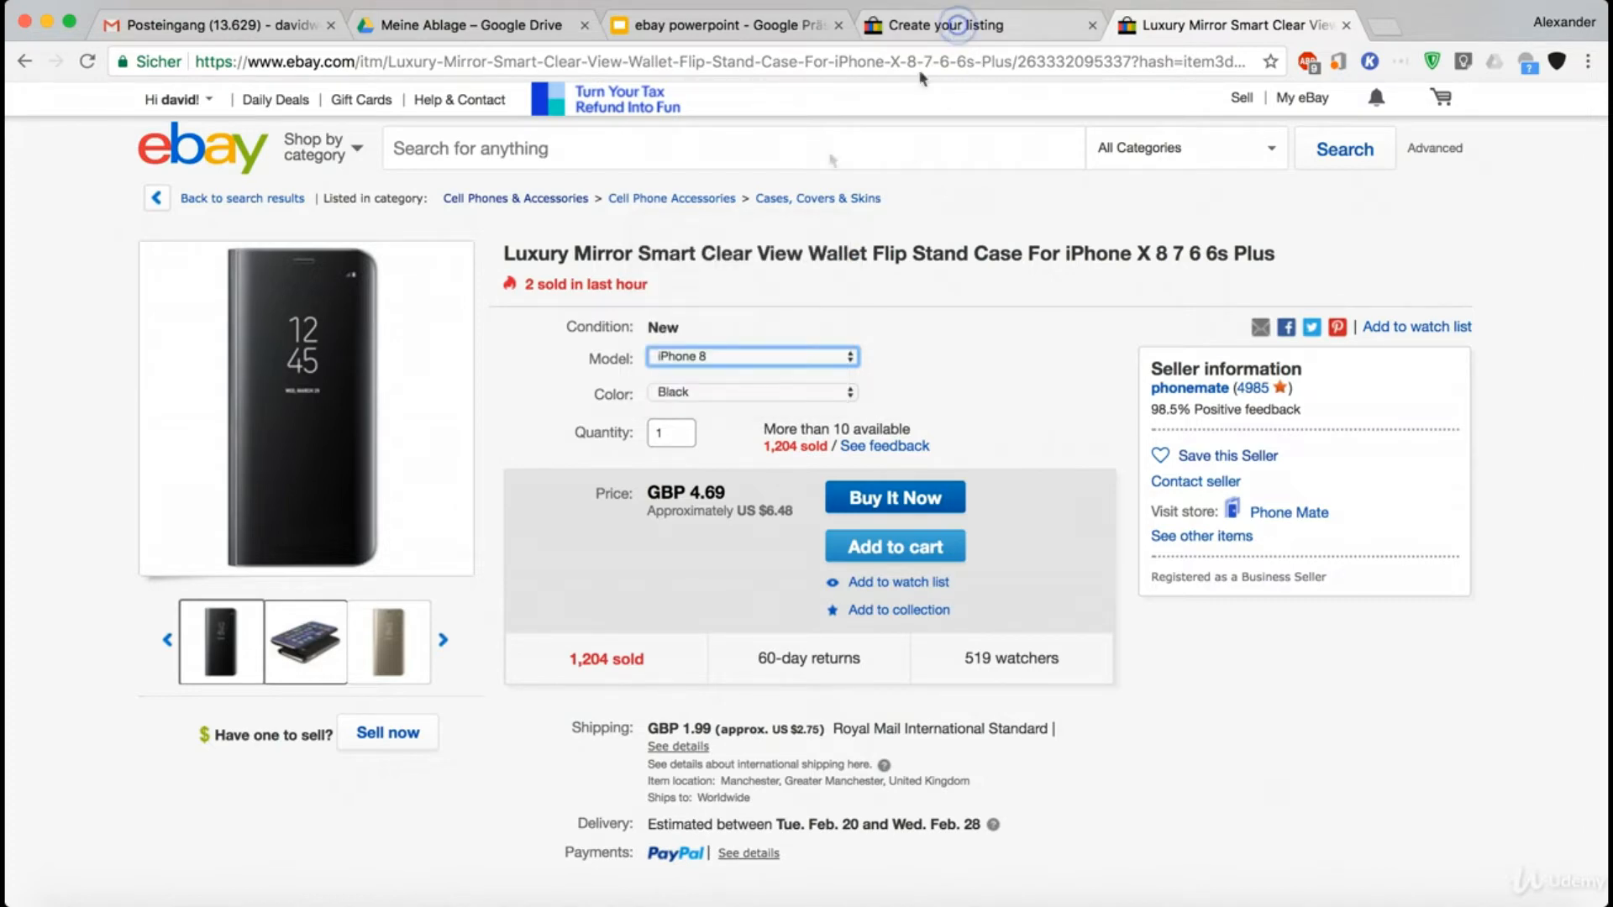
# - Replace the listing's Type and Compatible Model variation attributes with a custom attribute named Phone model
pyautogui.click(974, 15)
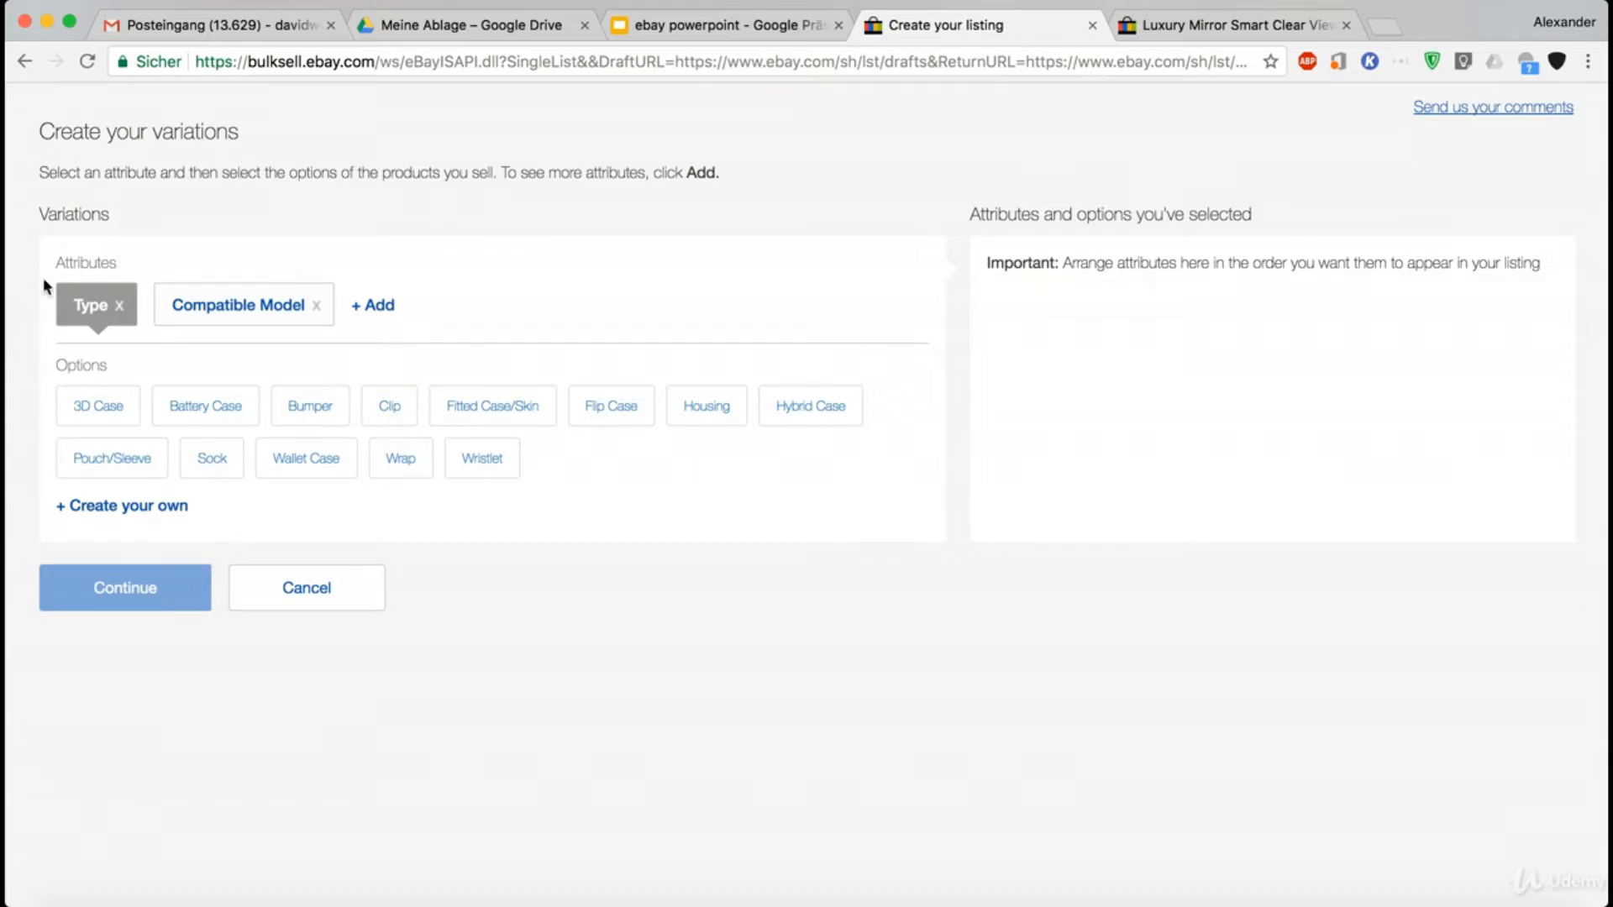
pyautogui.click(120, 305)
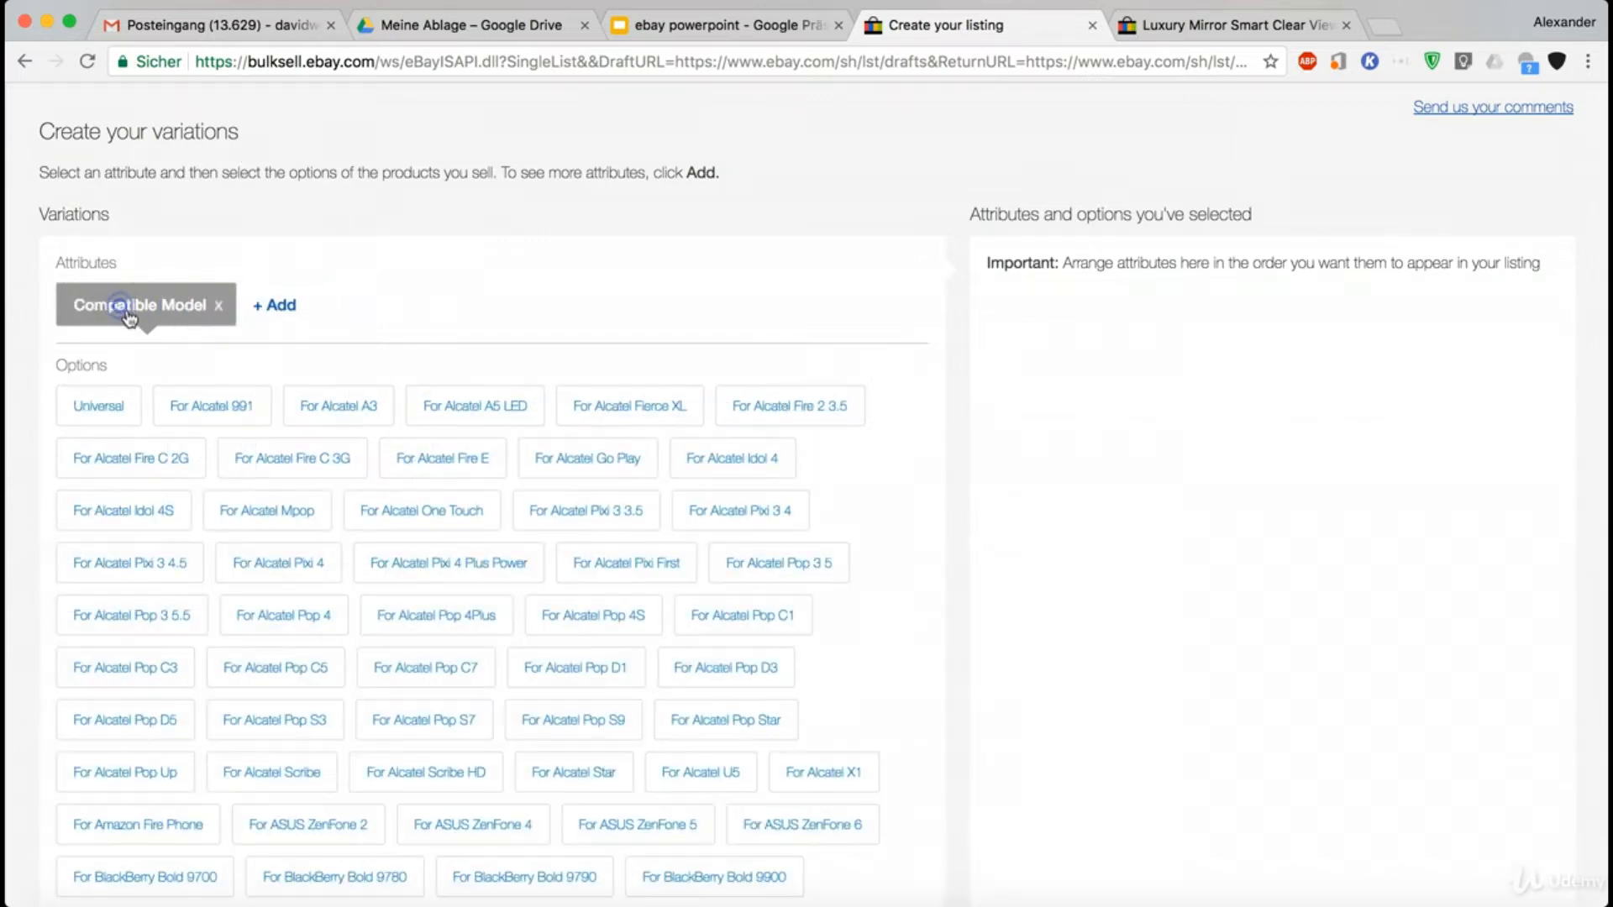
pyautogui.click(223, 311)
pyautogui.click(77, 294)
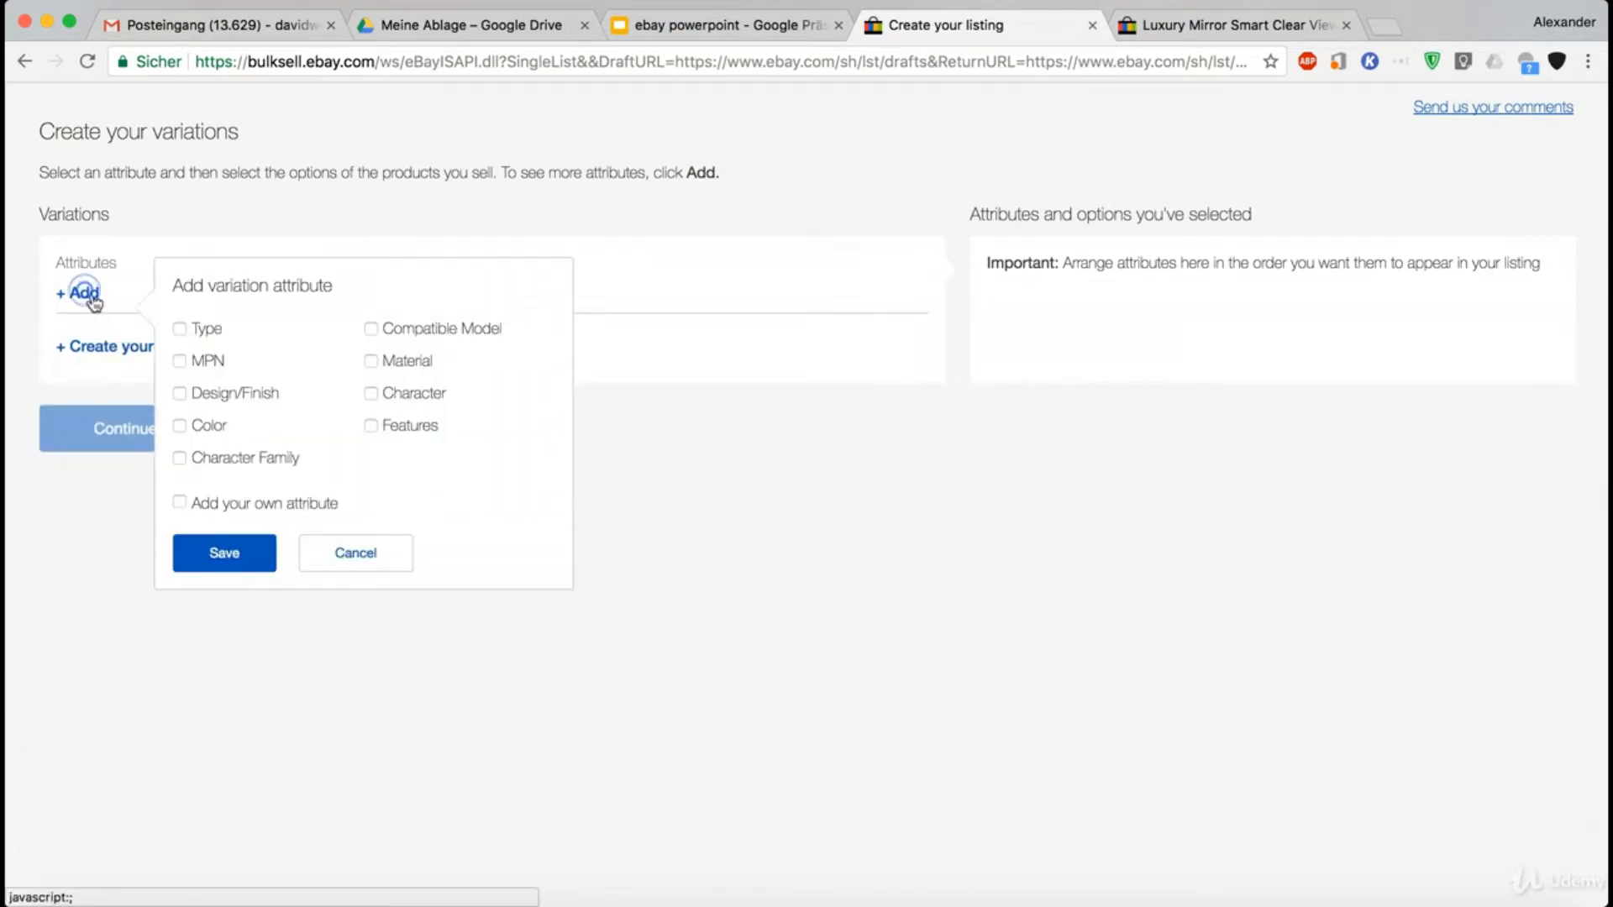
pyautogui.click(180, 502)
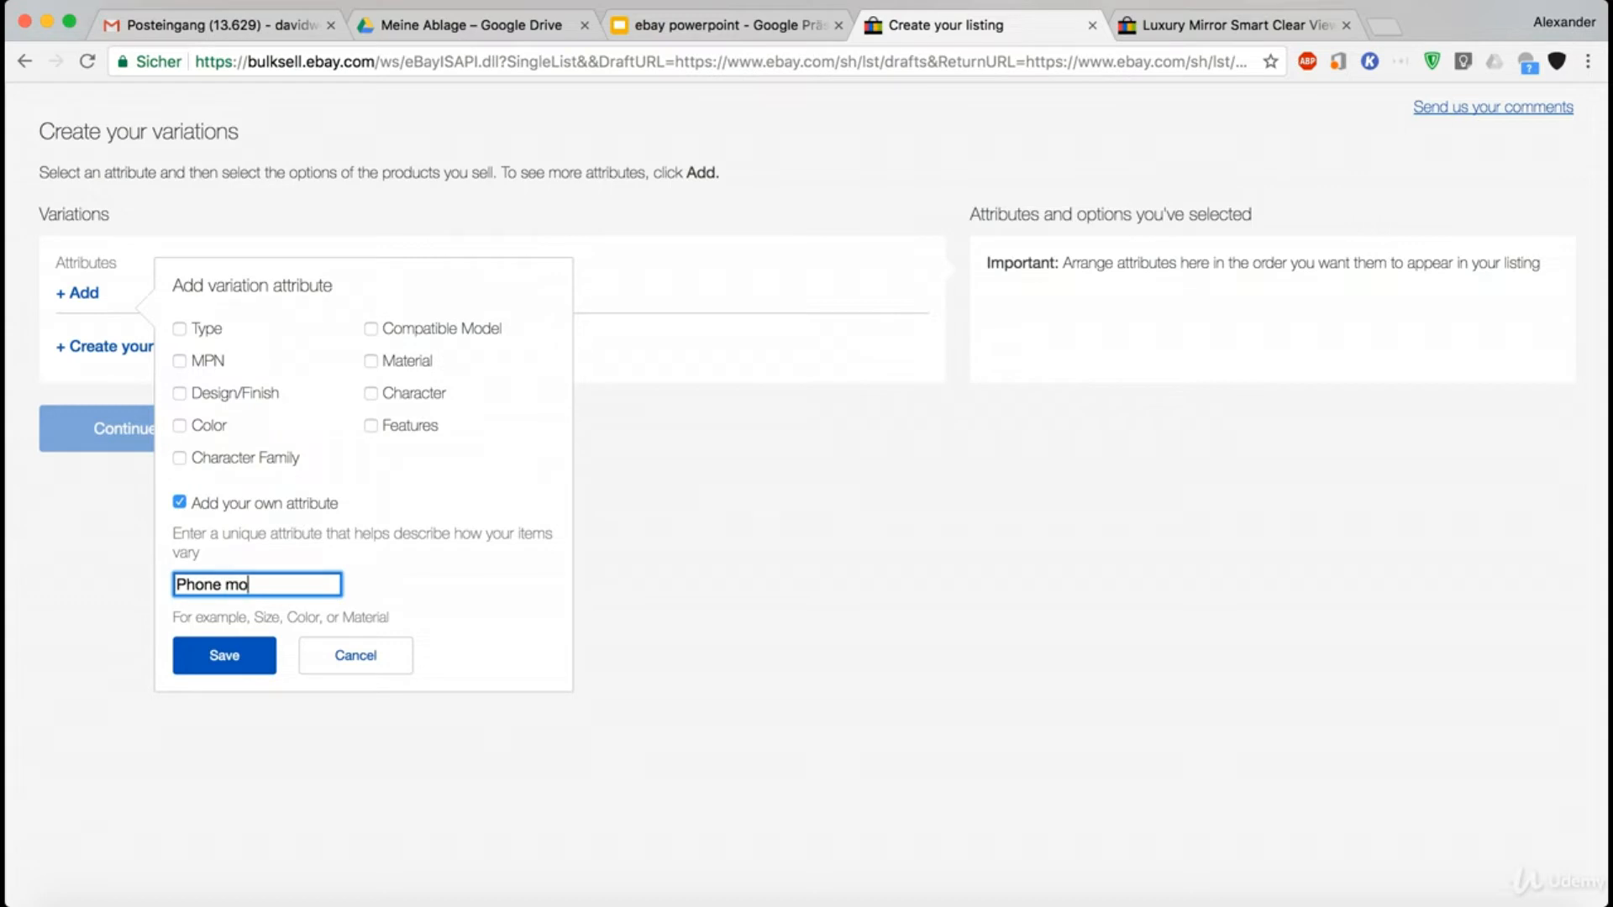
pyautogui.click(244, 668)
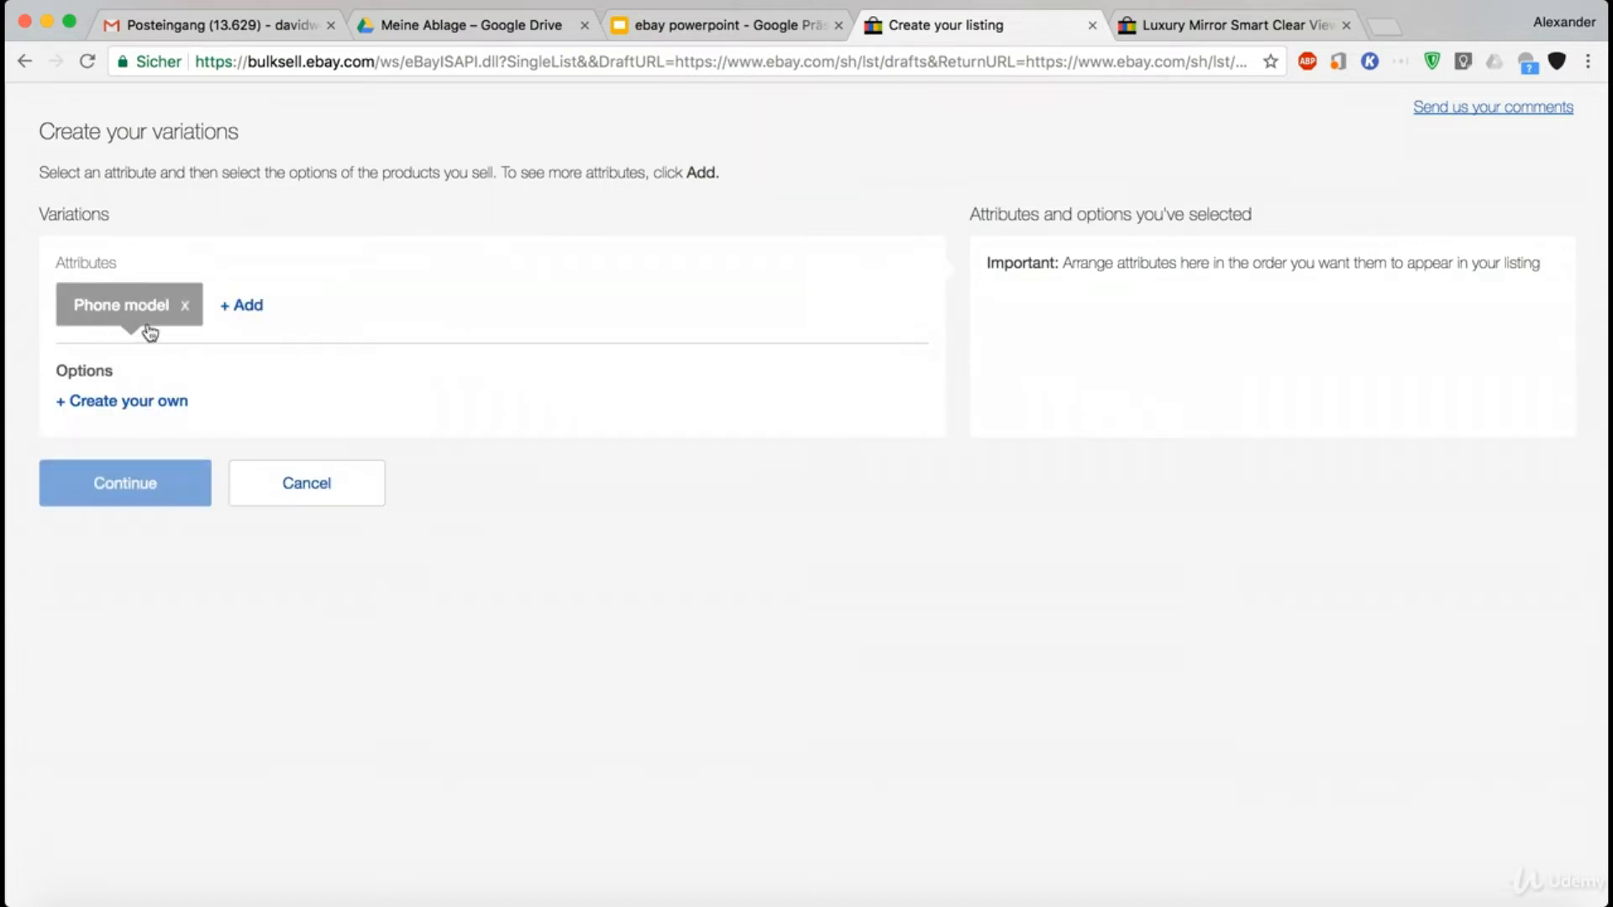
# - Check the Luxury Mirror case listing's attributes, then add Color as a second variation attribute on the variations page
pyautogui.click(1151, 11)
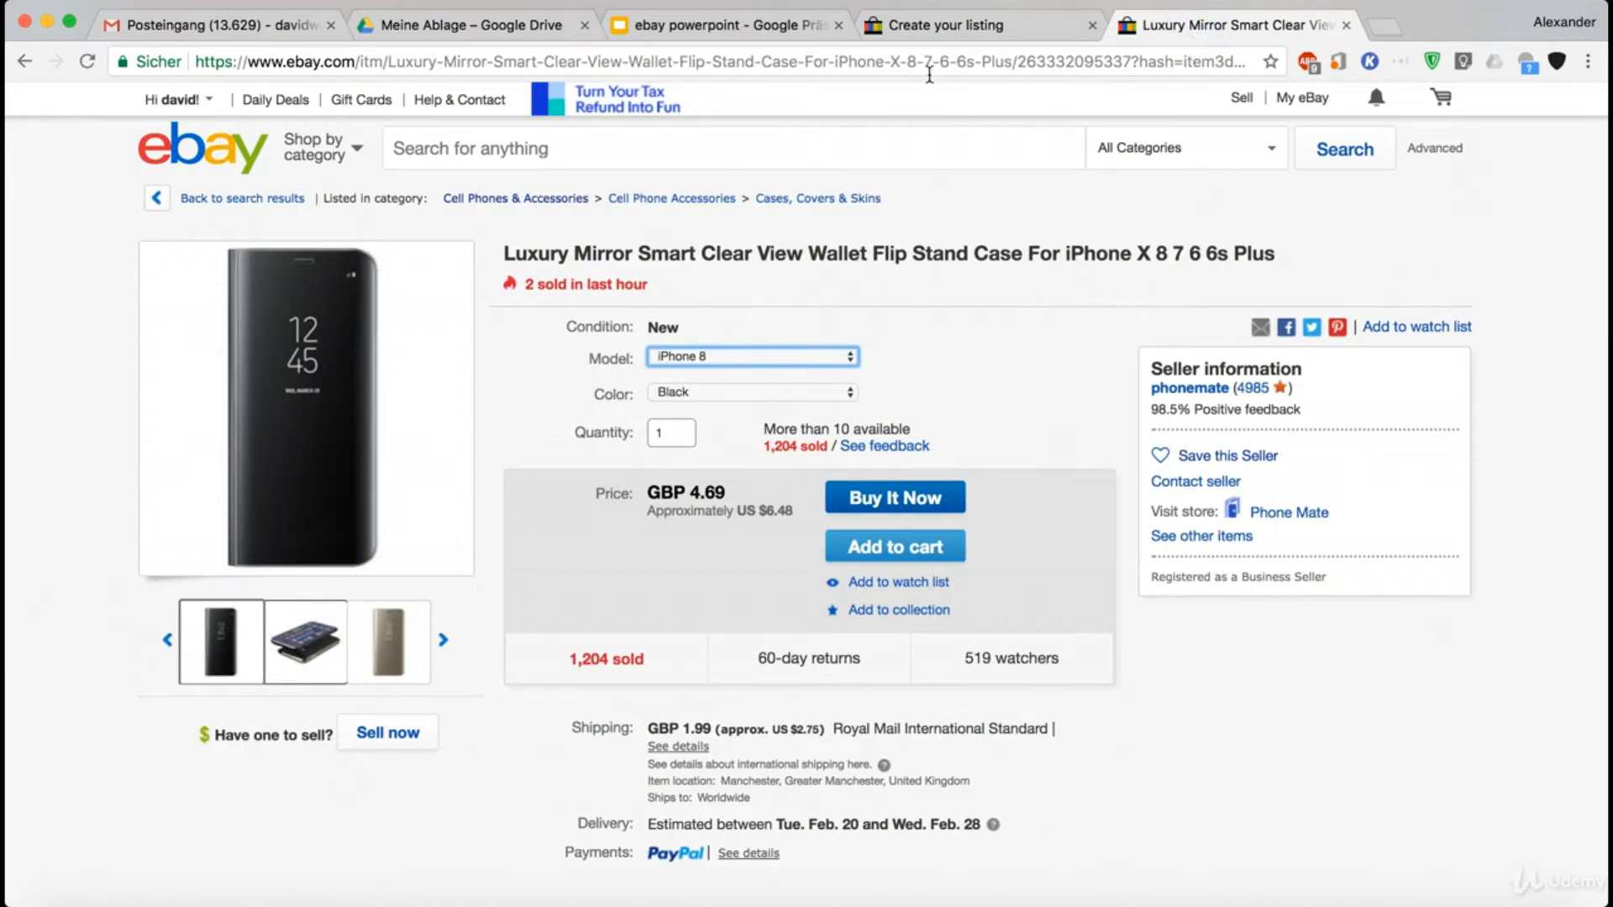
pyautogui.click(924, 23)
pyautogui.click(257, 307)
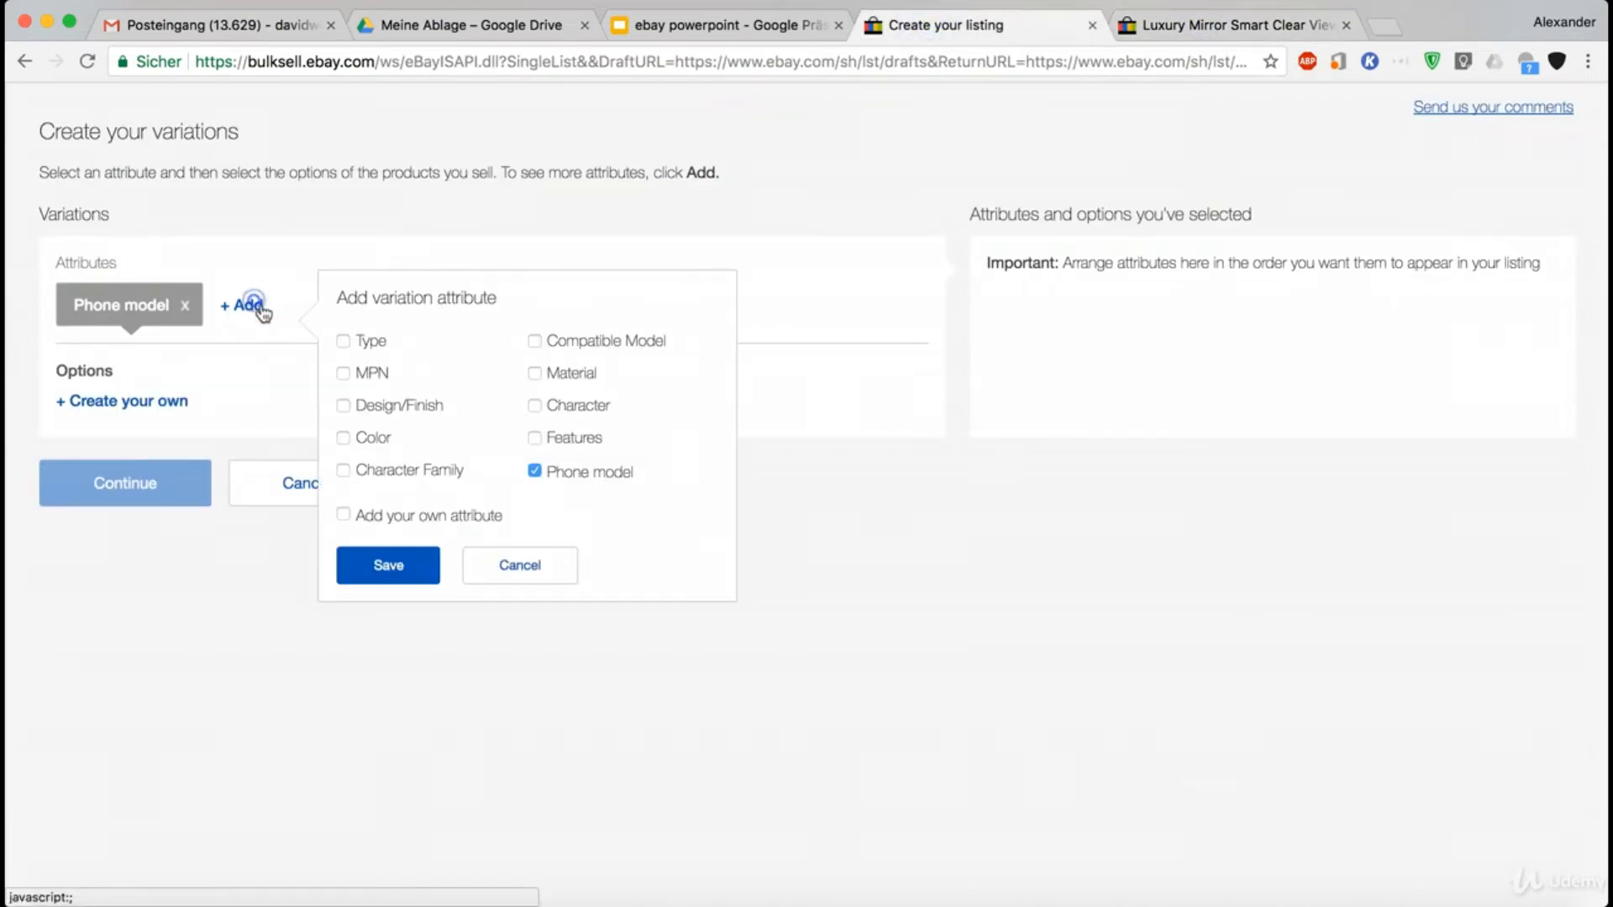
pyautogui.click(373, 442)
pyautogui.click(383, 565)
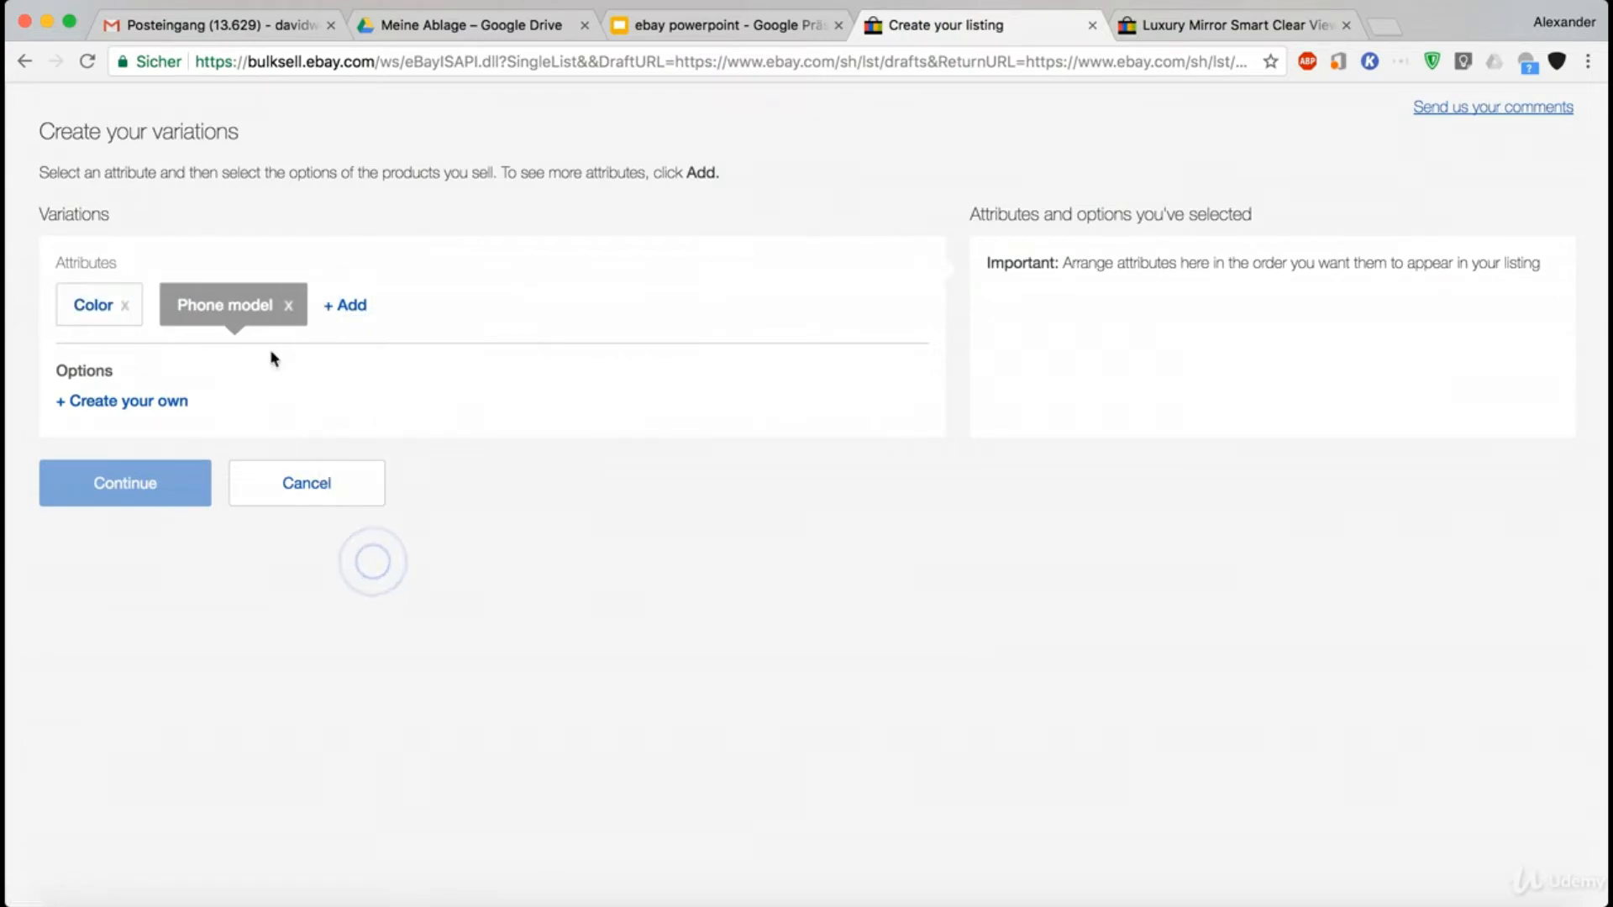
# - Consult the example listing again, then add iPhone 6 as a custom option of the Phone model attribute
pyautogui.click(1176, 25)
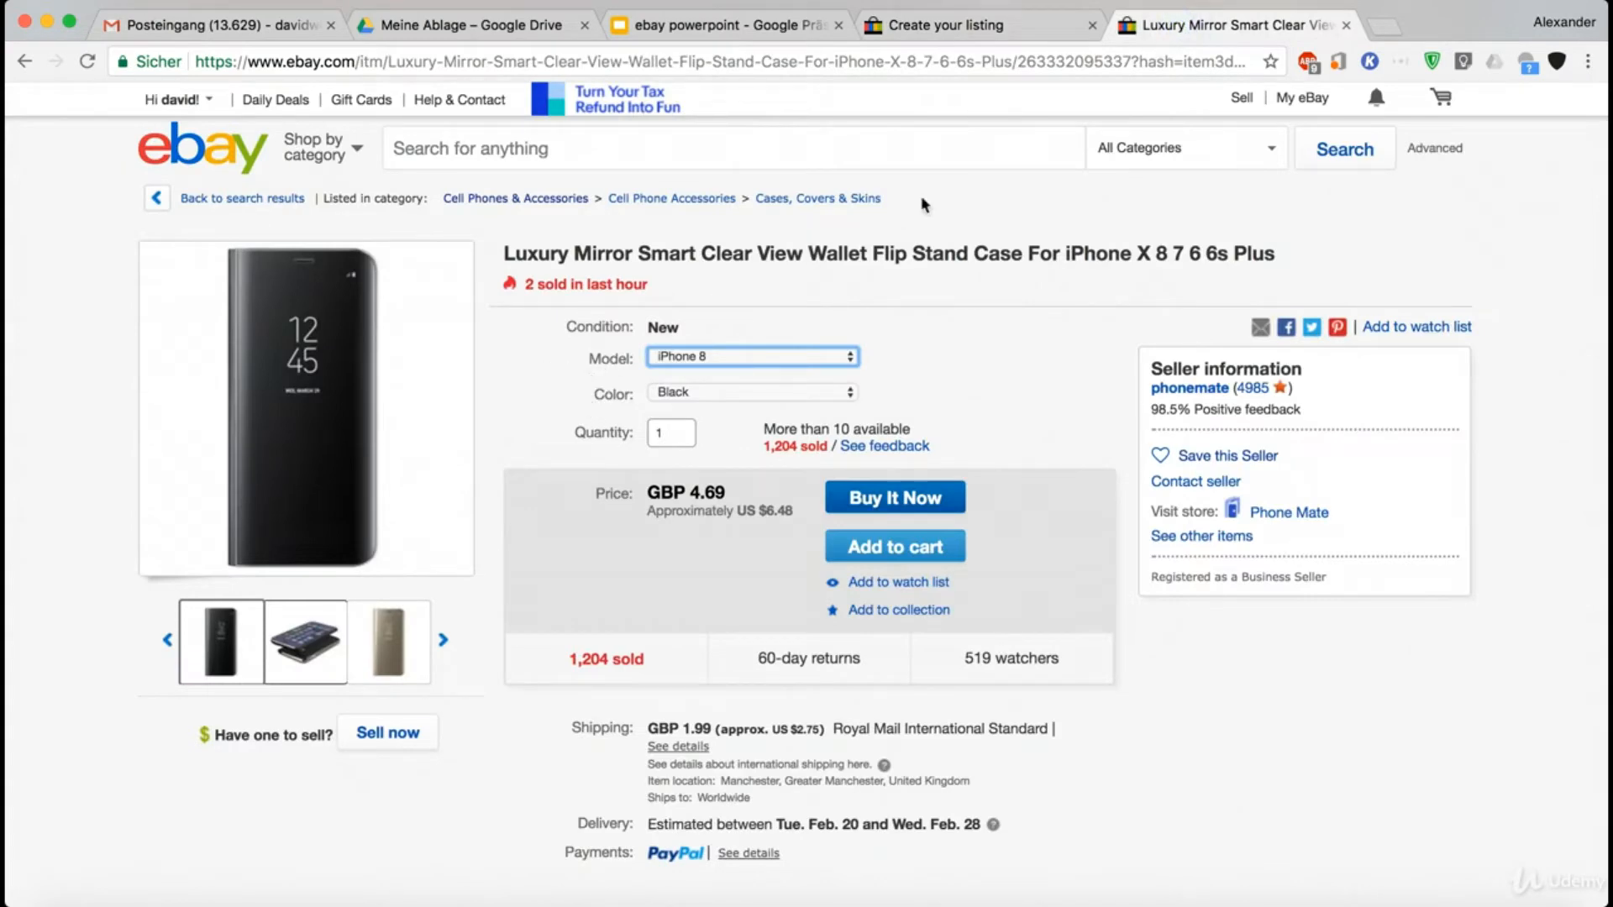
pyautogui.click(932, 30)
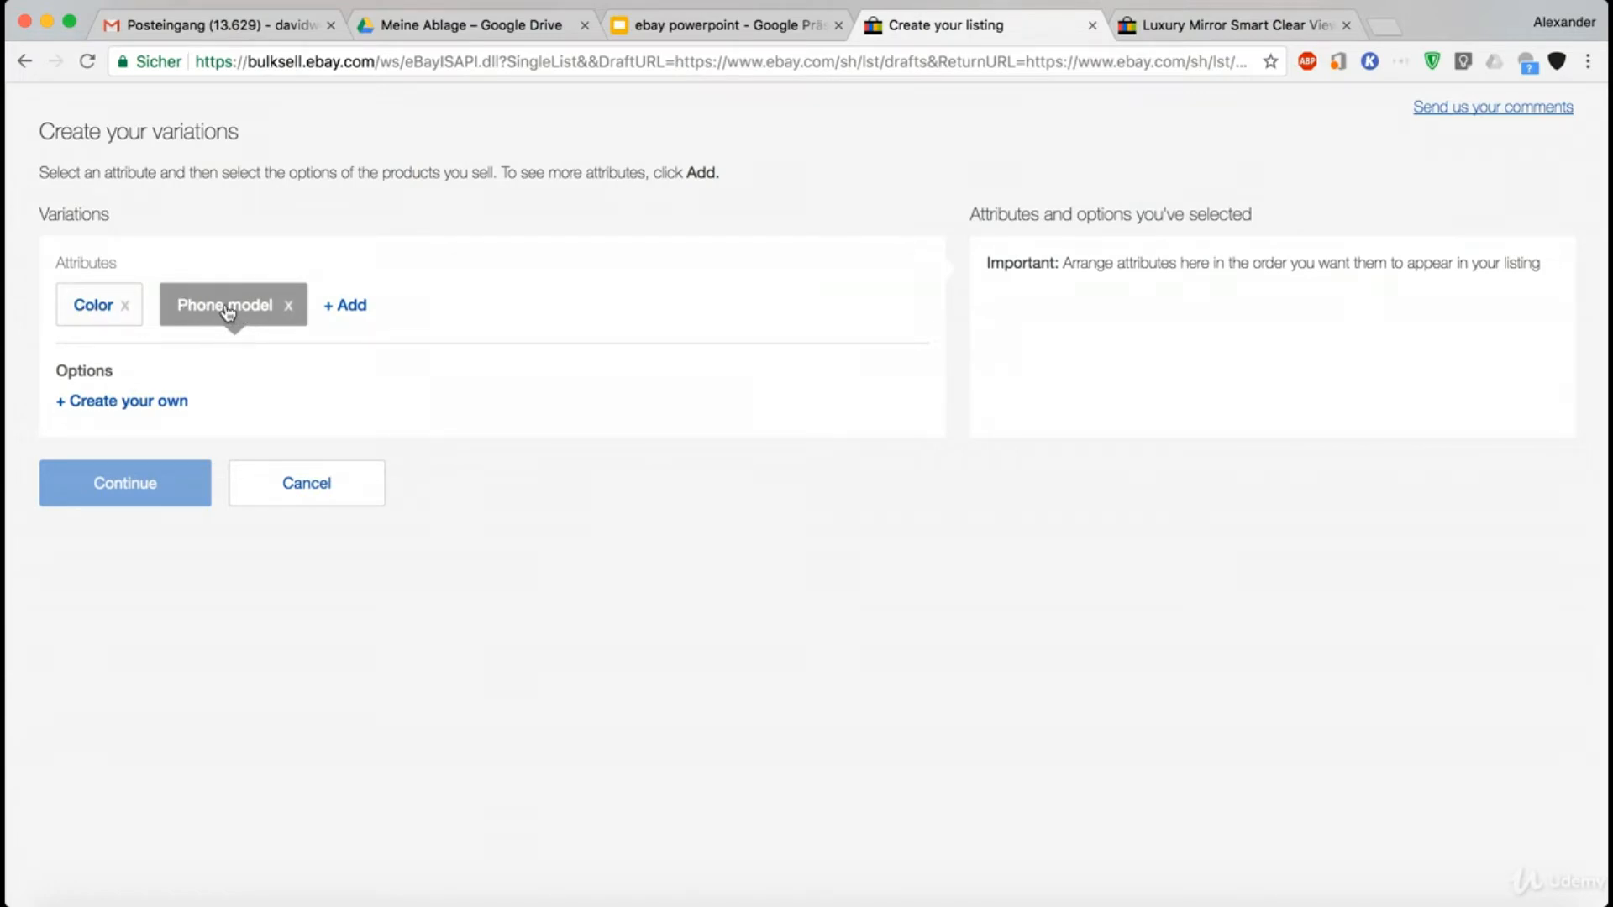
pyautogui.click(154, 401)
pyautogui.click(239, 404)
pyautogui.write('iPhone')
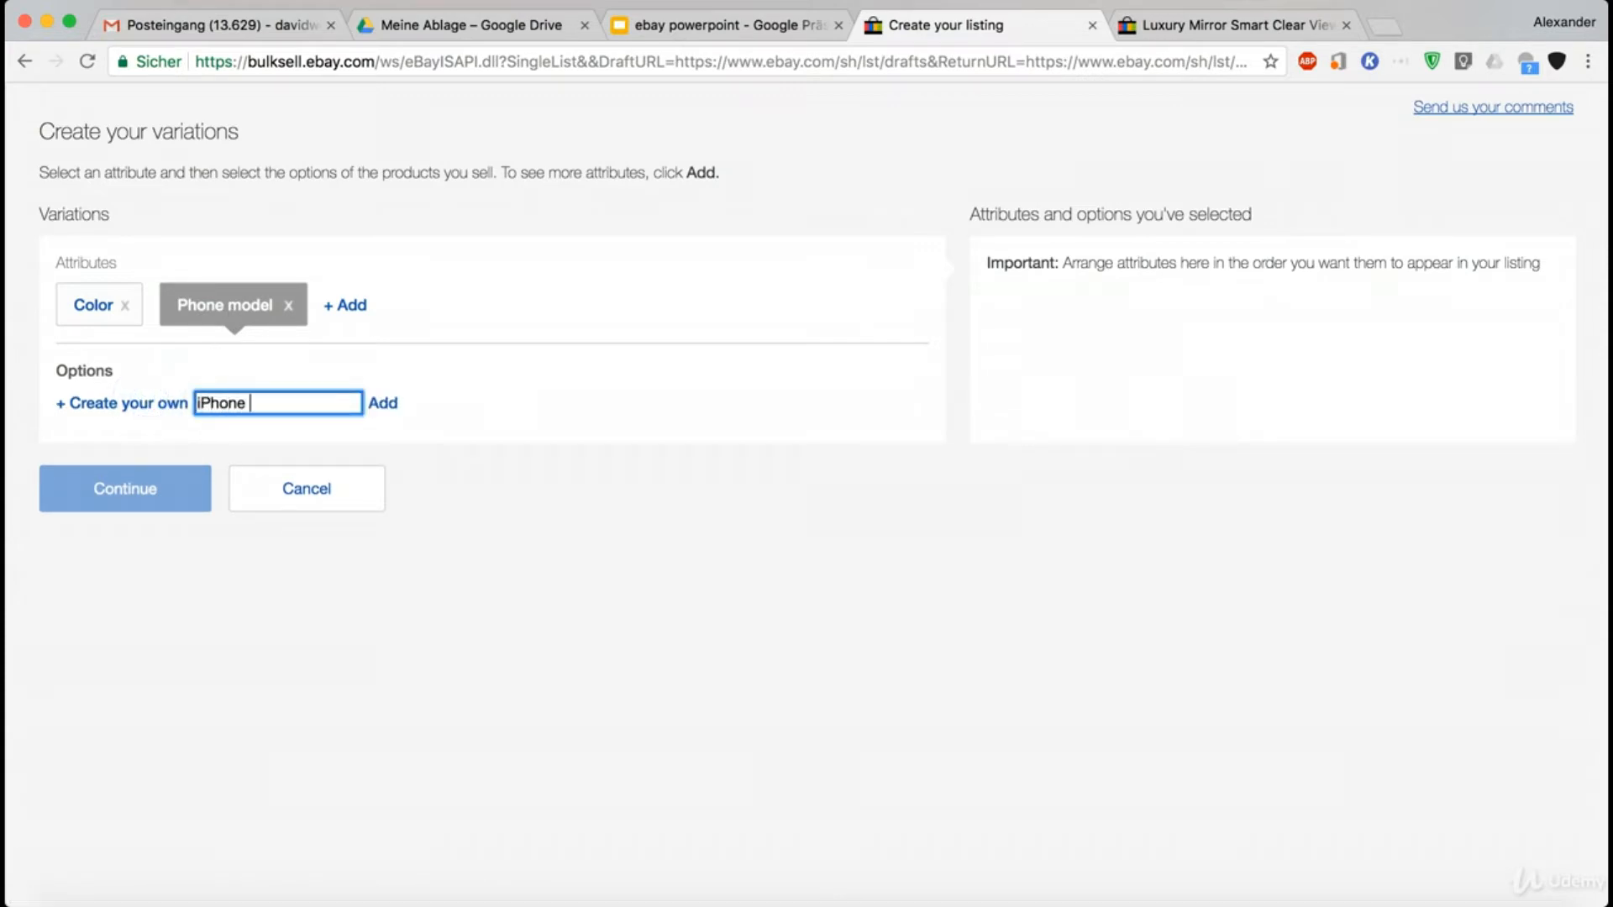
pyautogui.write(' 6')
pyautogui.click(384, 405)
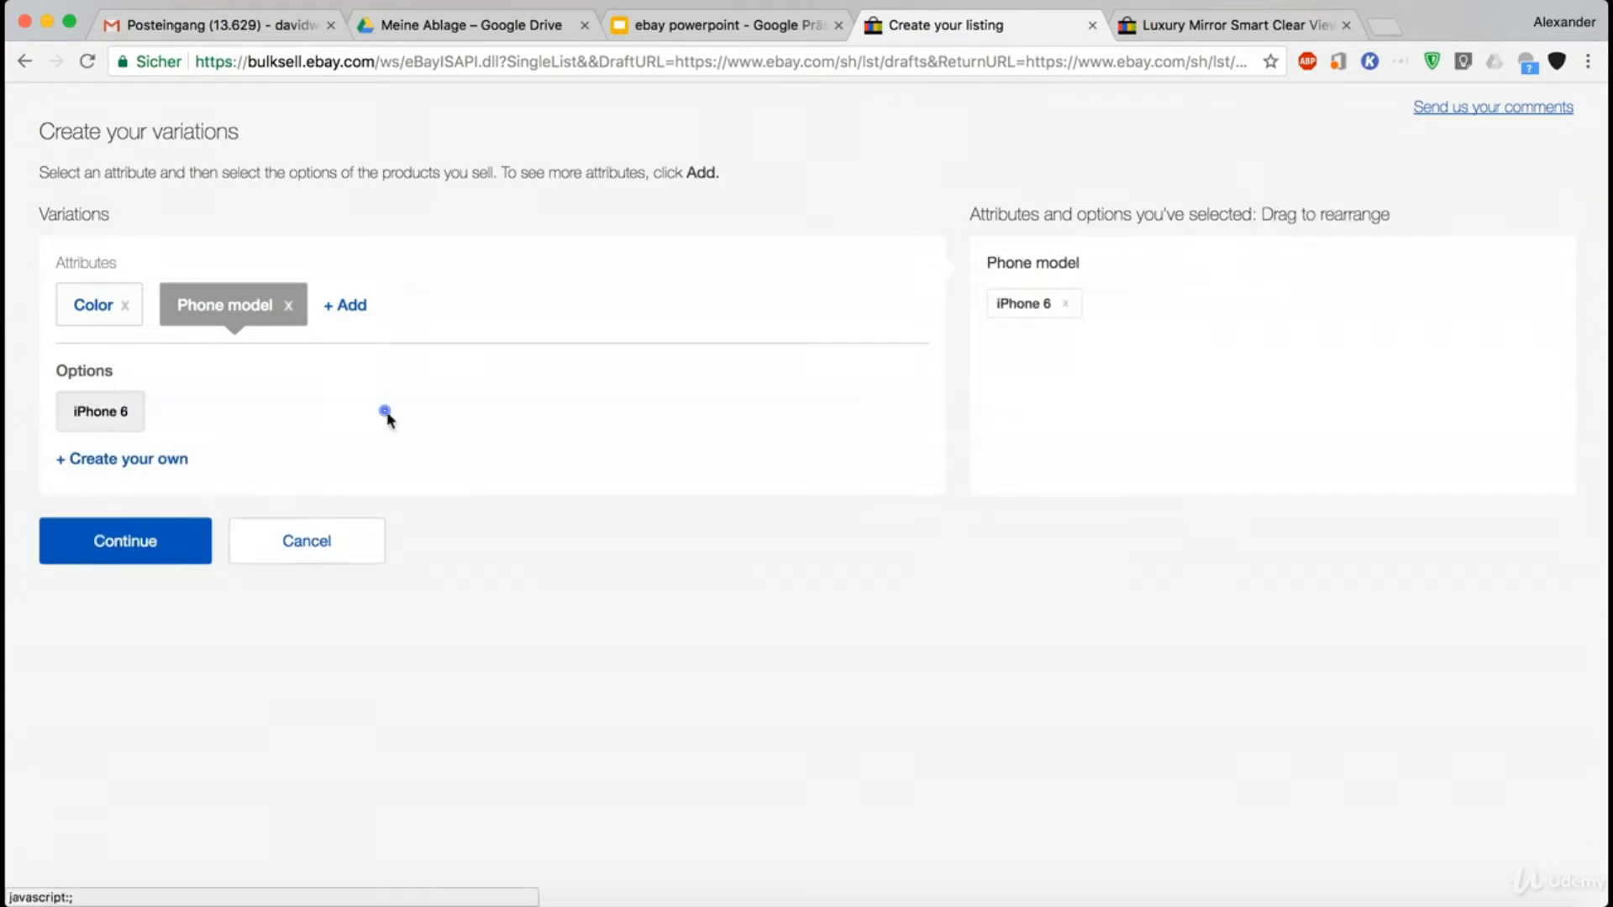
# - Add iPhone 7 and iPhone 8 as further custom options of the Phone model attribute
pyautogui.click(138, 460)
pyautogui.write('iPhone 7')
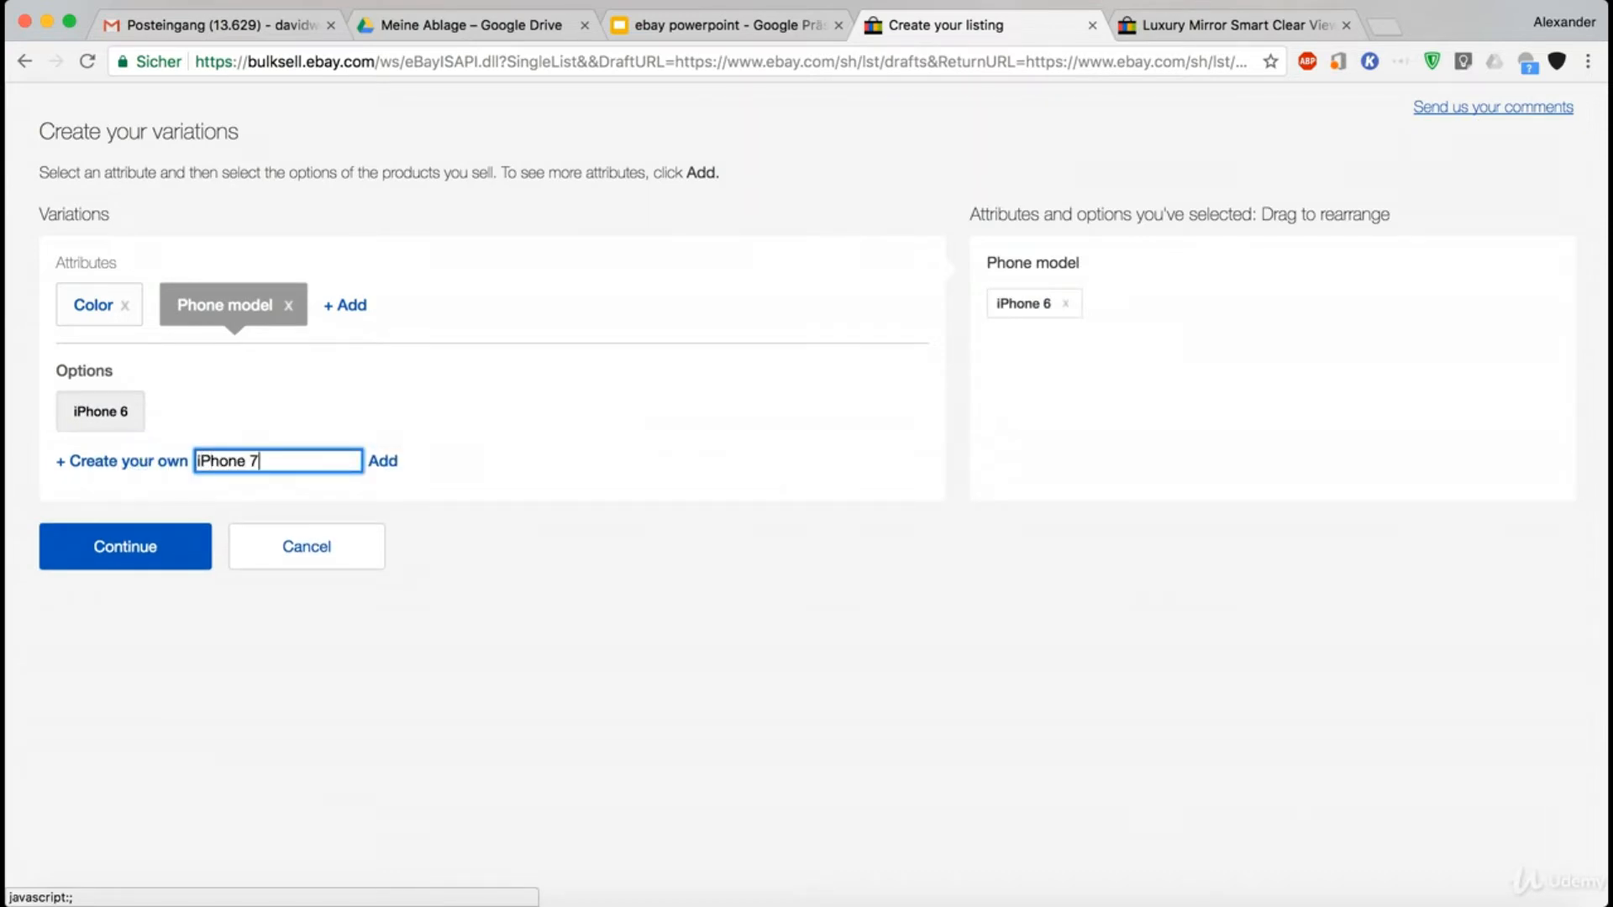
pyautogui.click(383, 462)
pyautogui.click(160, 462)
pyautogui.write('iPhone')
pyautogui.click(384, 461)
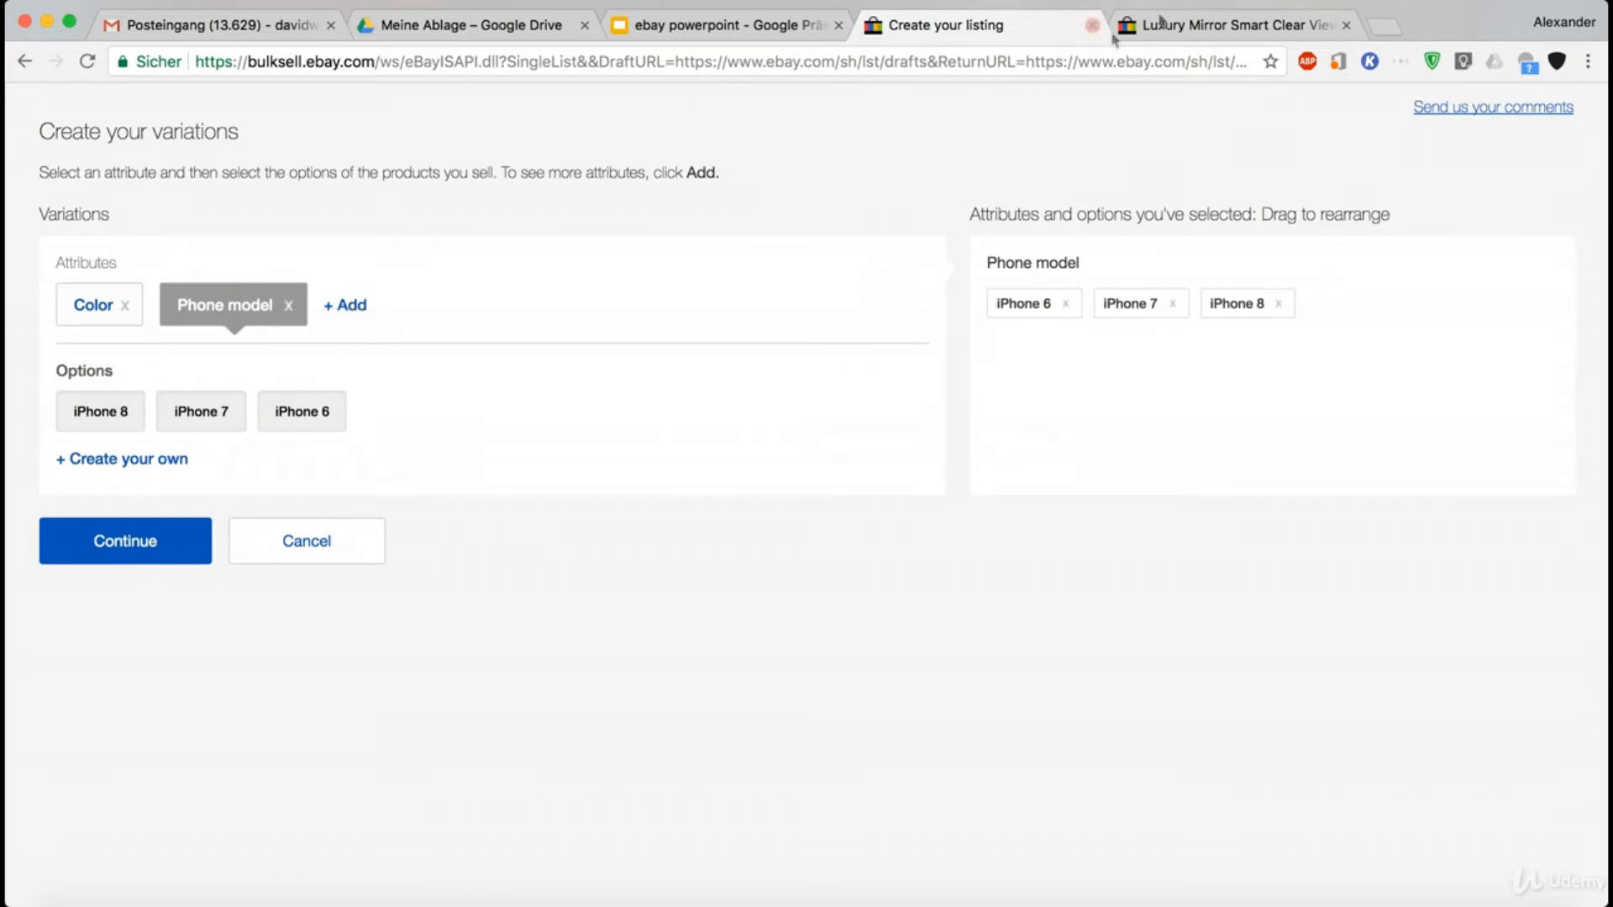
# - Review the phone models offered in the Luxury Mirror case listing, then return to the variations page
pyautogui.click(1212, 17)
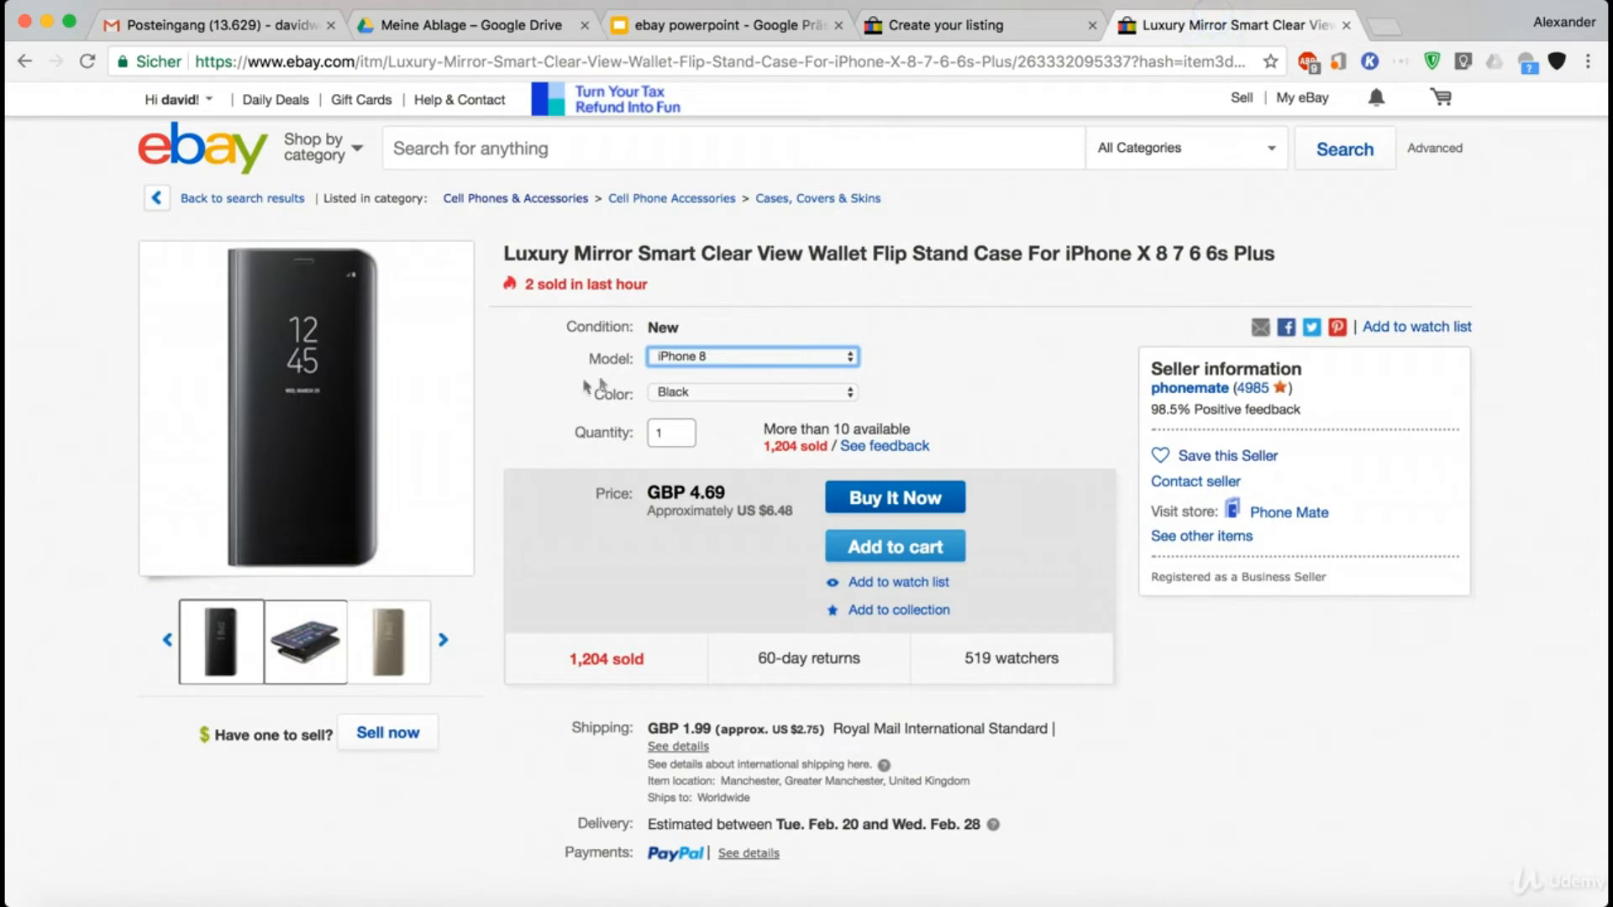
pyautogui.click(692, 364)
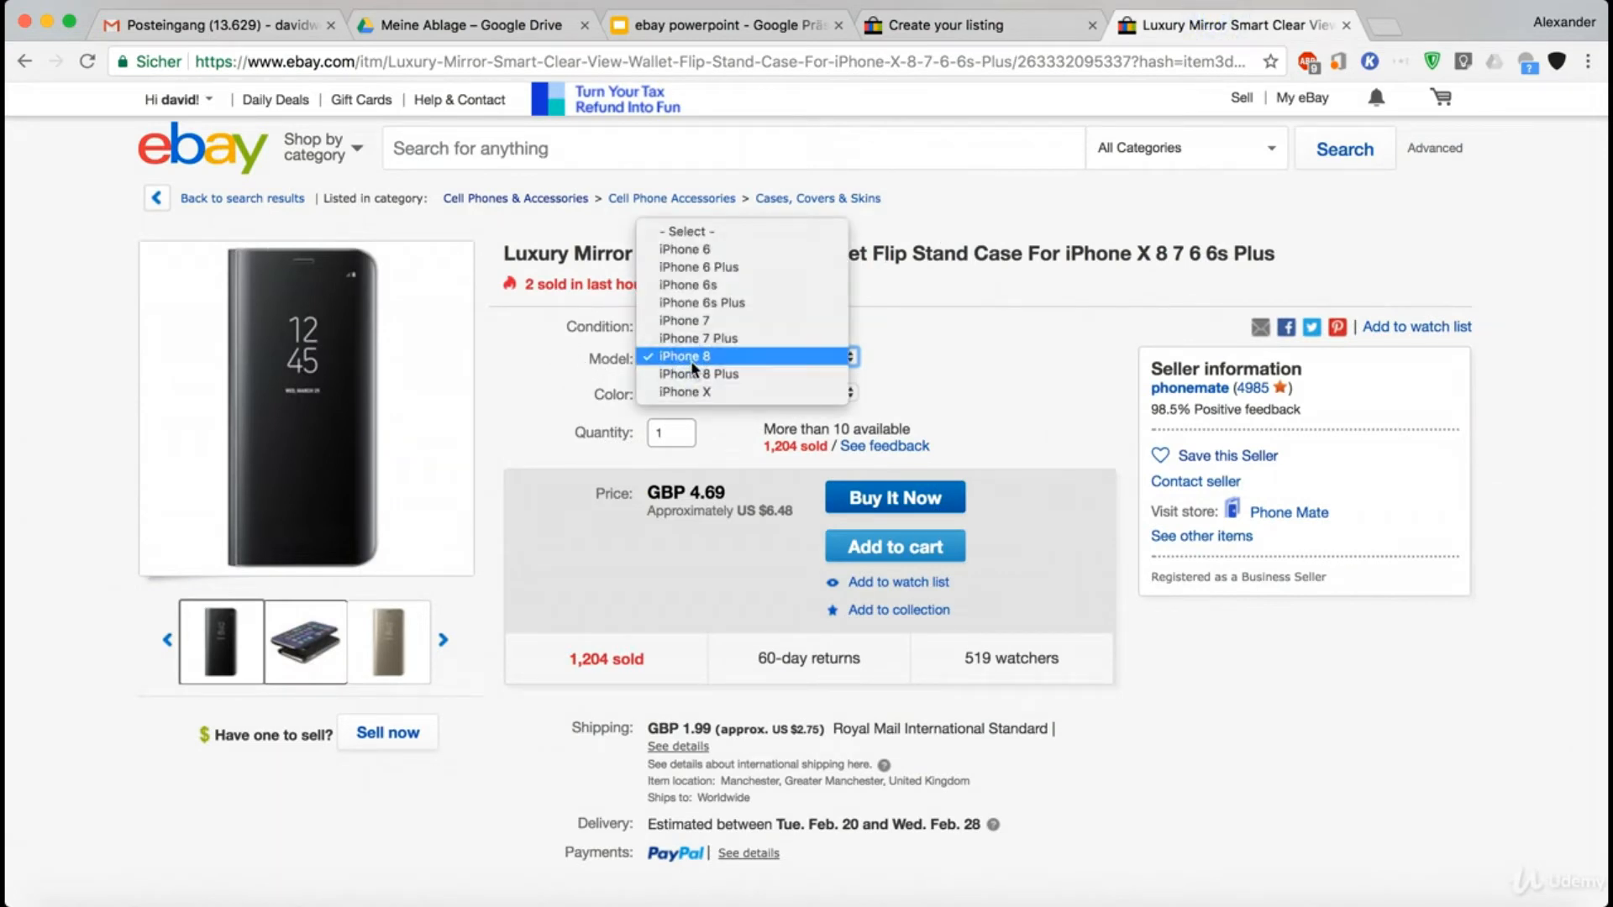
pyautogui.click(687, 356)
pyautogui.click(958, 25)
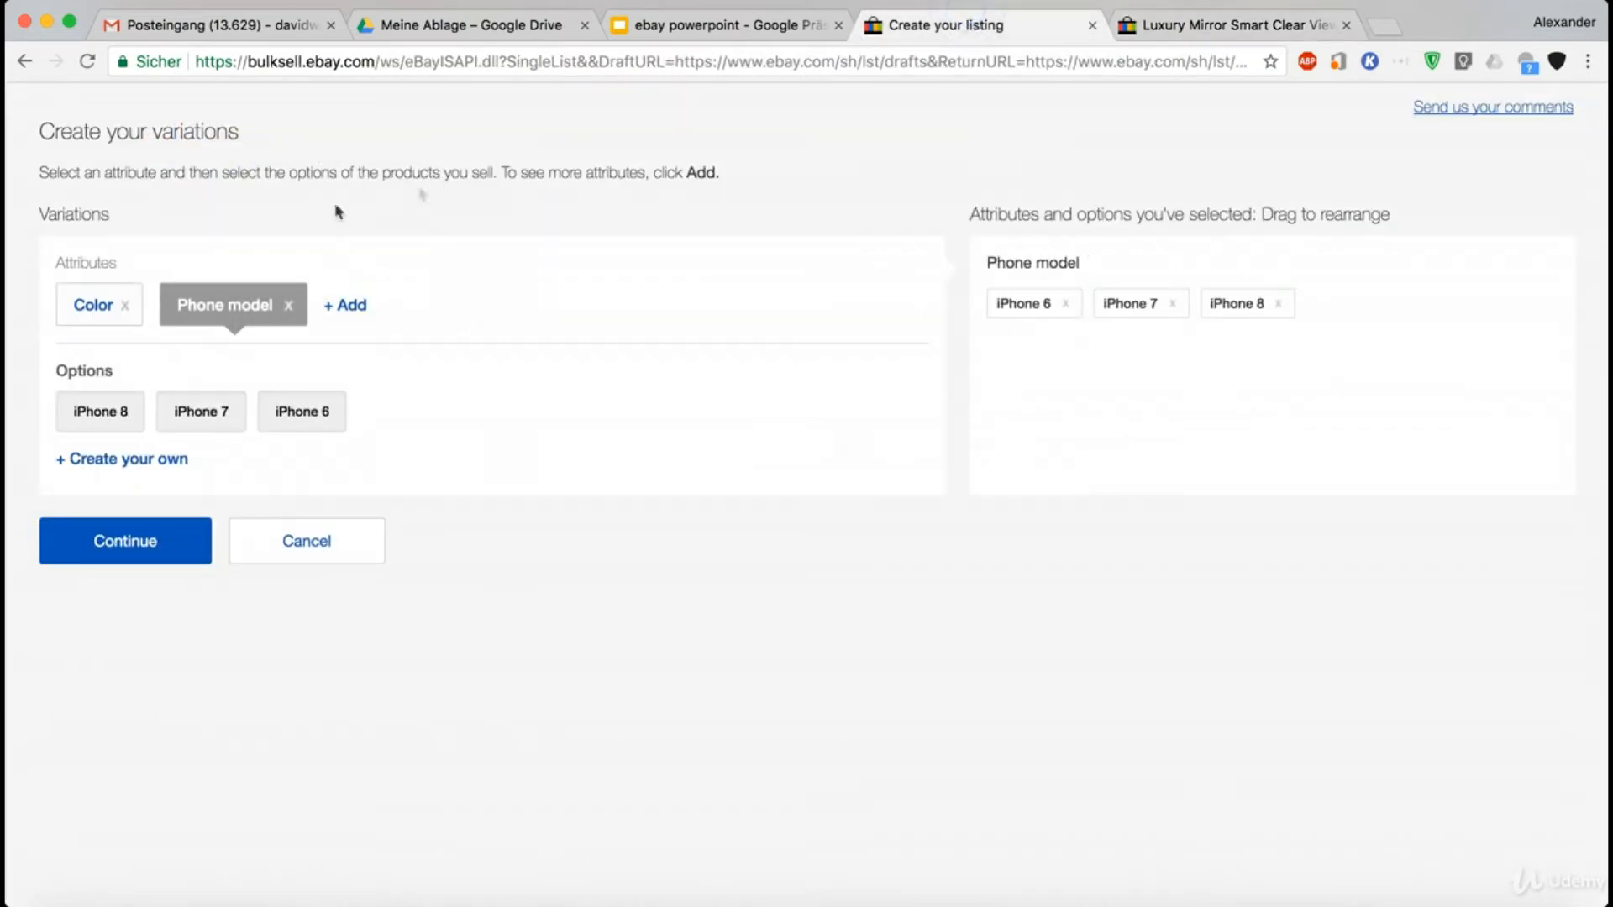
# - Select Red, White and Black for the Color attribute, add a custom Transparent option, and continue to the variation details
pyautogui.click(95, 305)
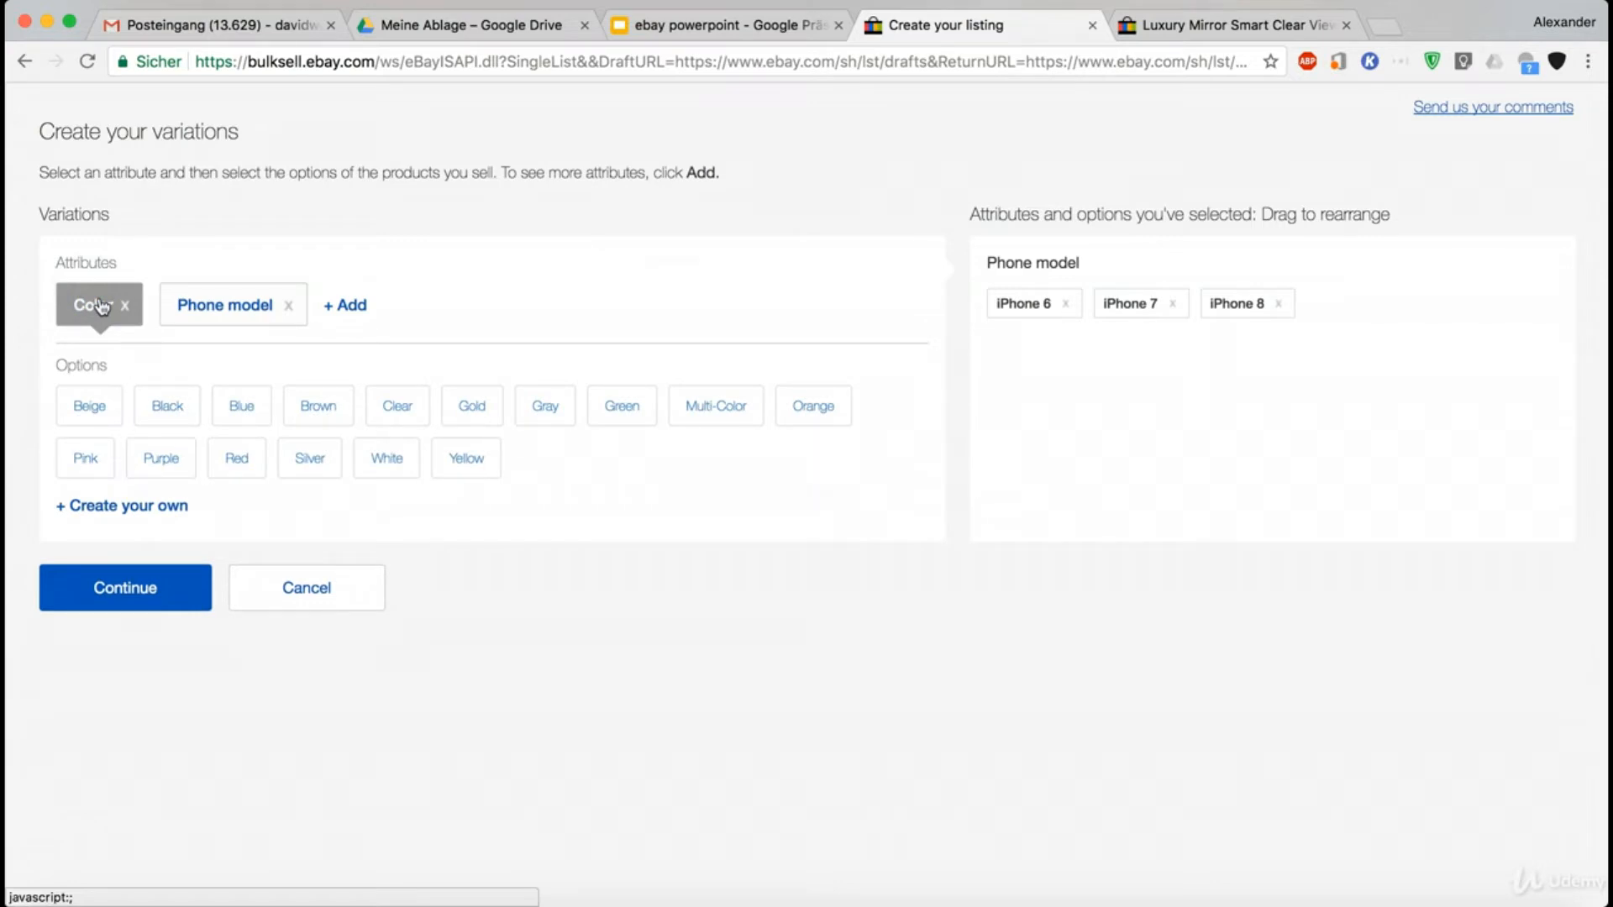
pyautogui.click(238, 459)
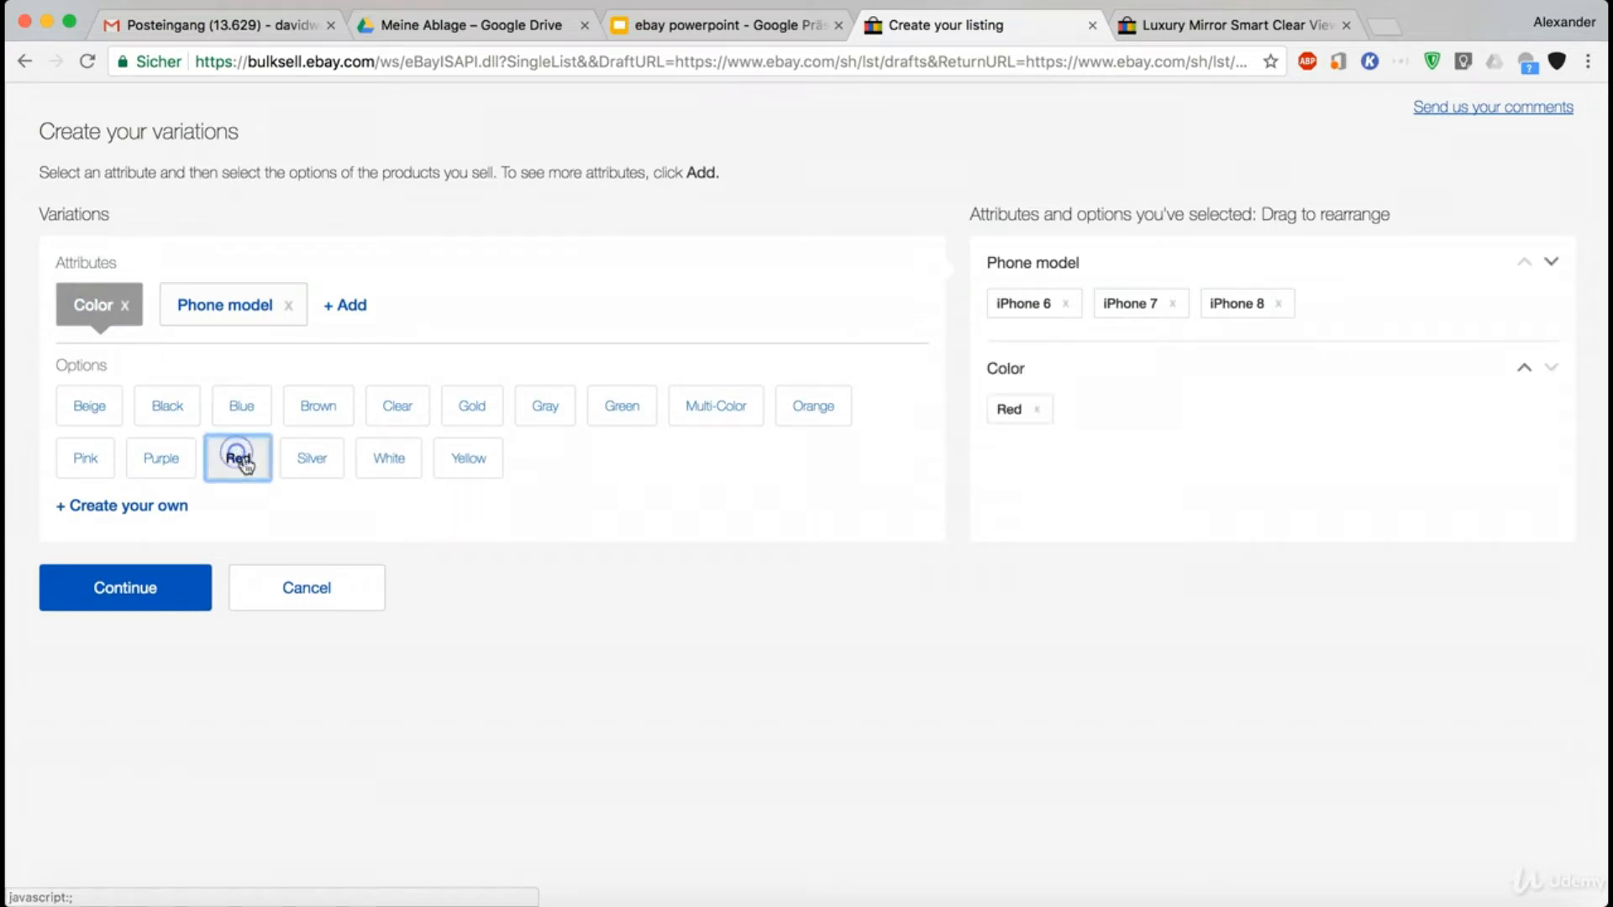
pyautogui.click(389, 461)
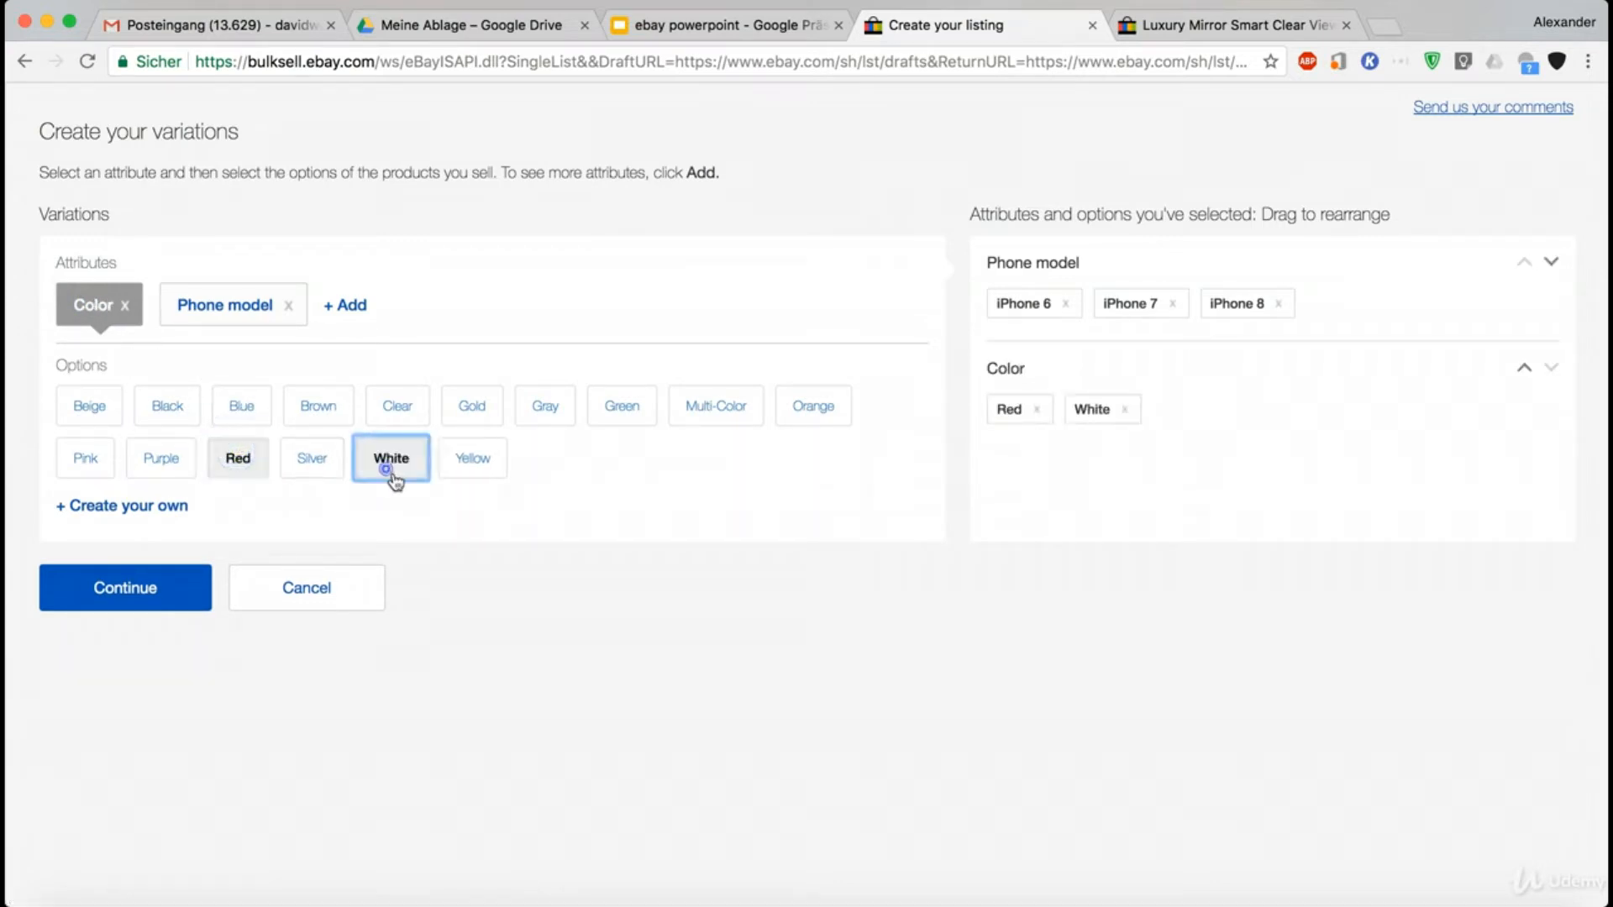
pyautogui.click(179, 411)
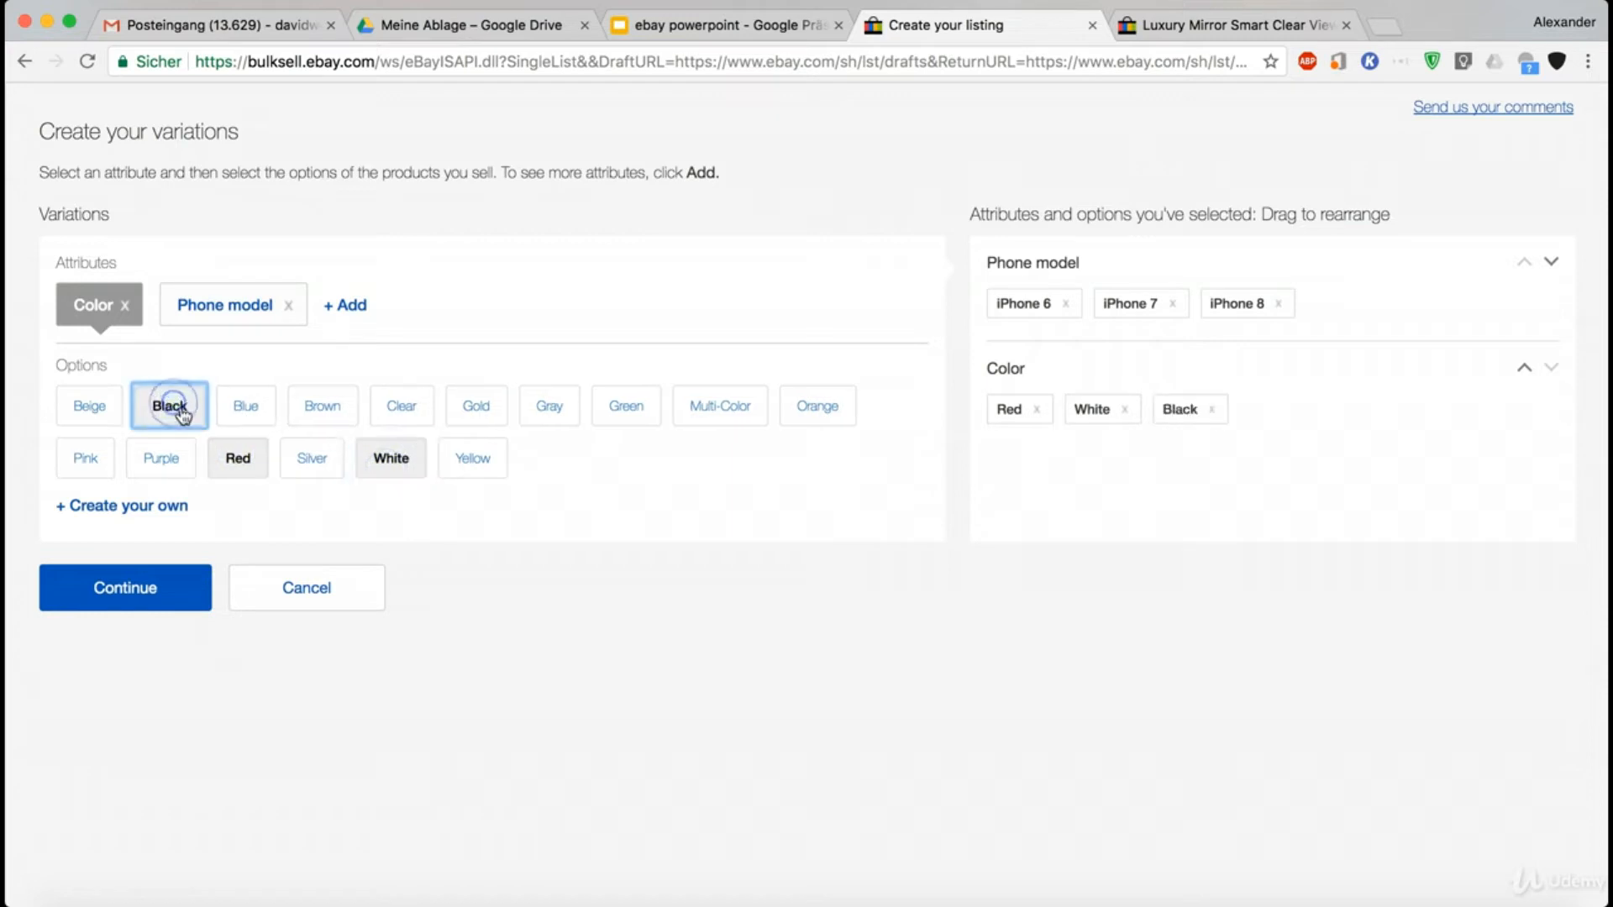
pyautogui.click(171, 518)
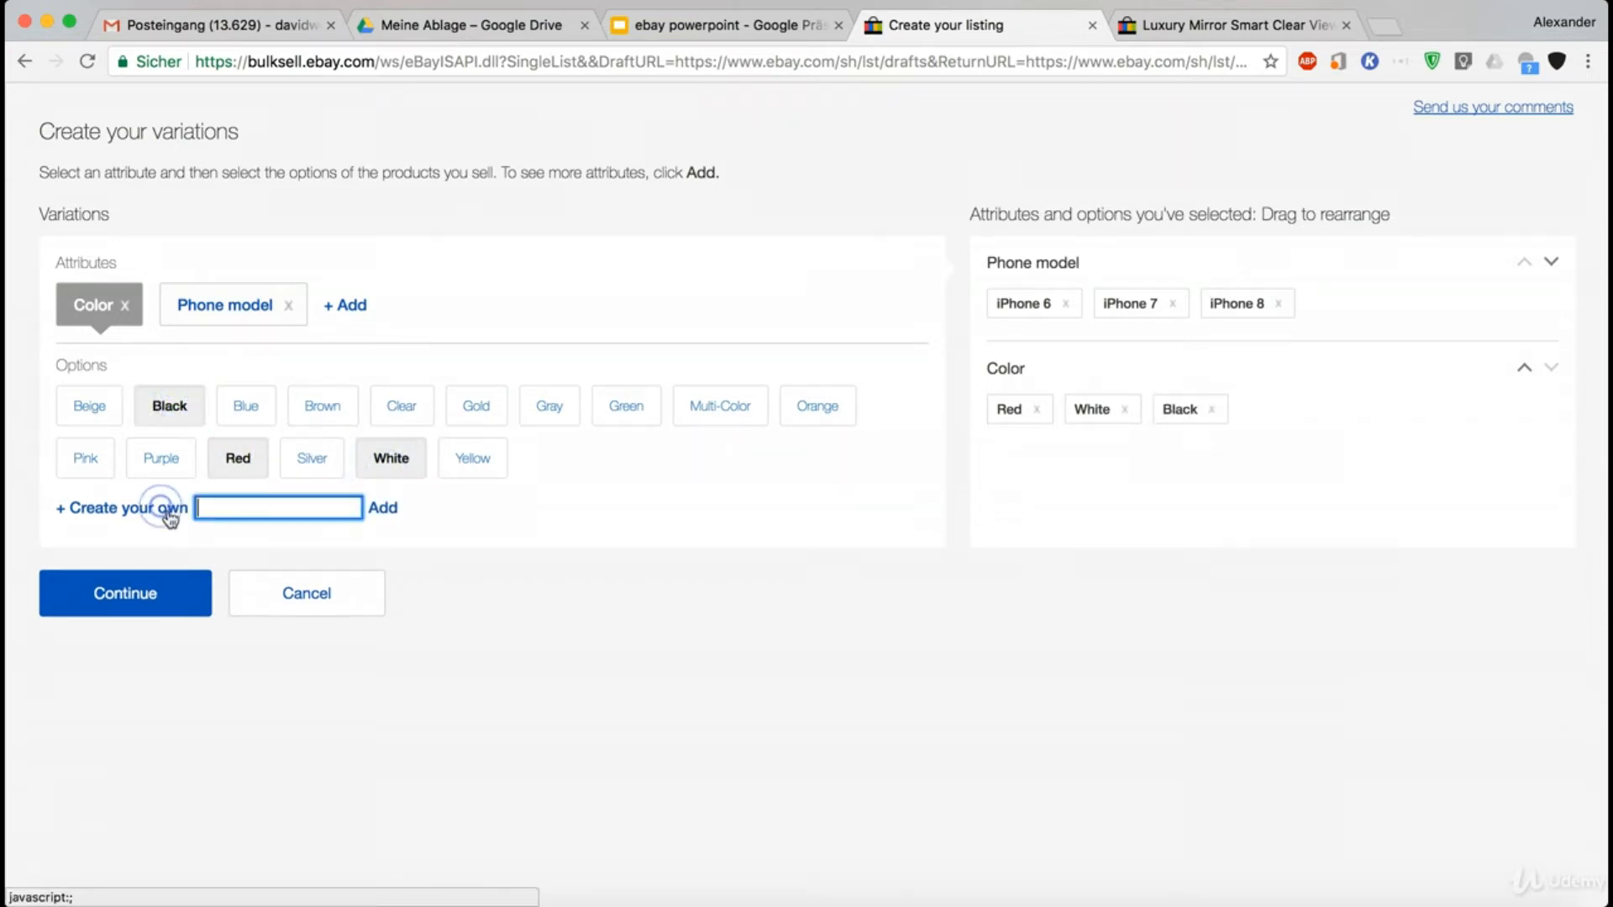
pyautogui.write('Transpa')
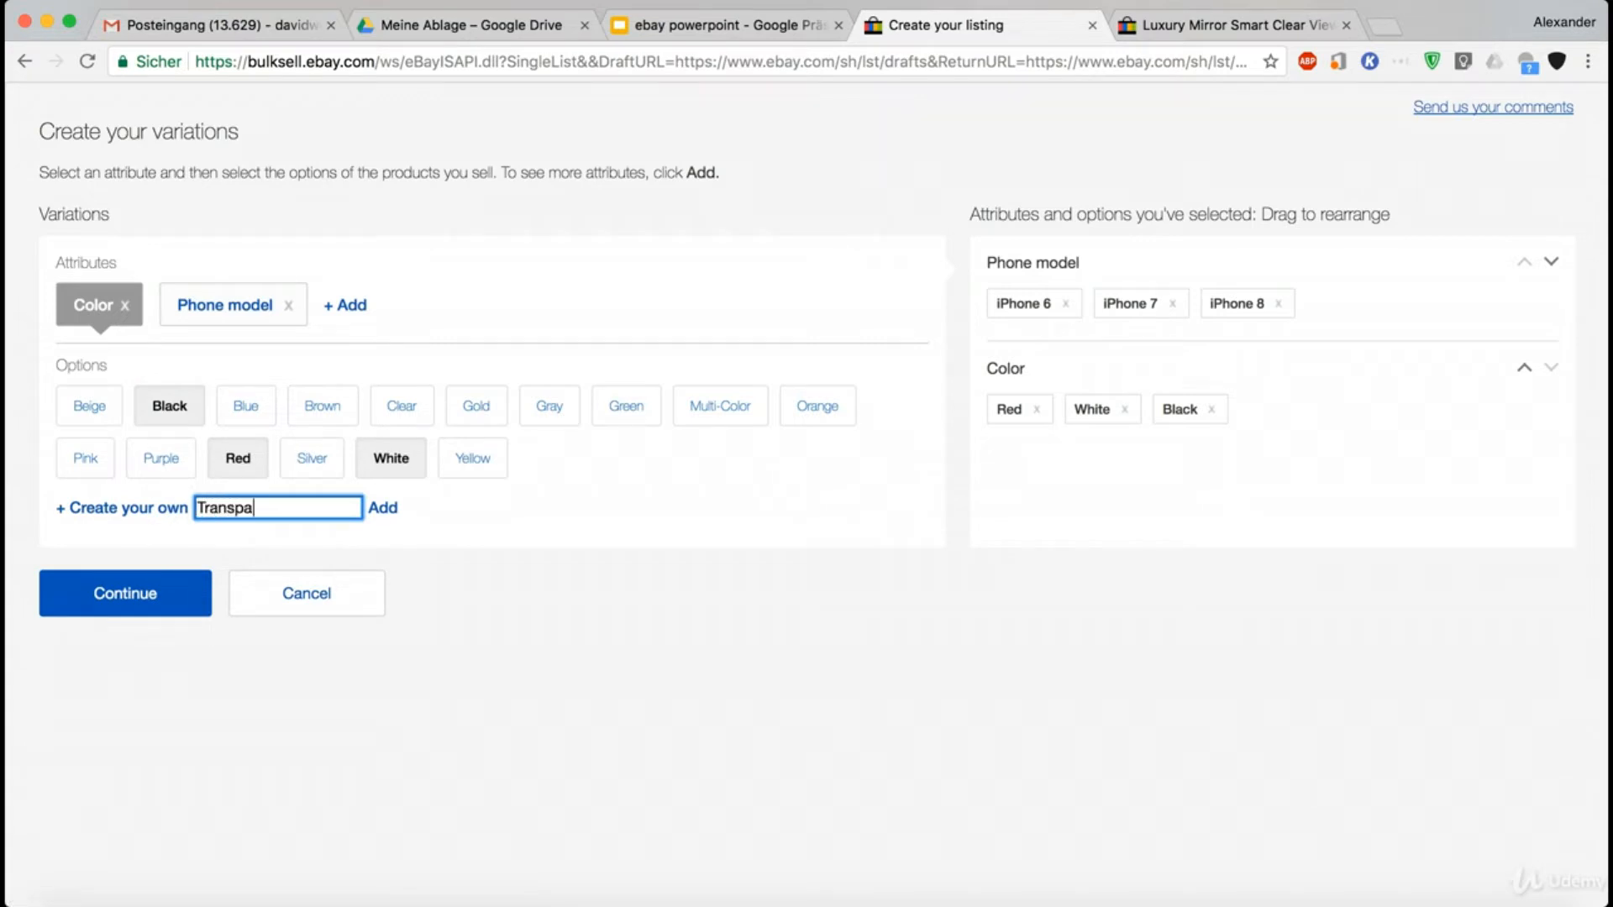
pyautogui.write('rent')
pyautogui.click(380, 507)
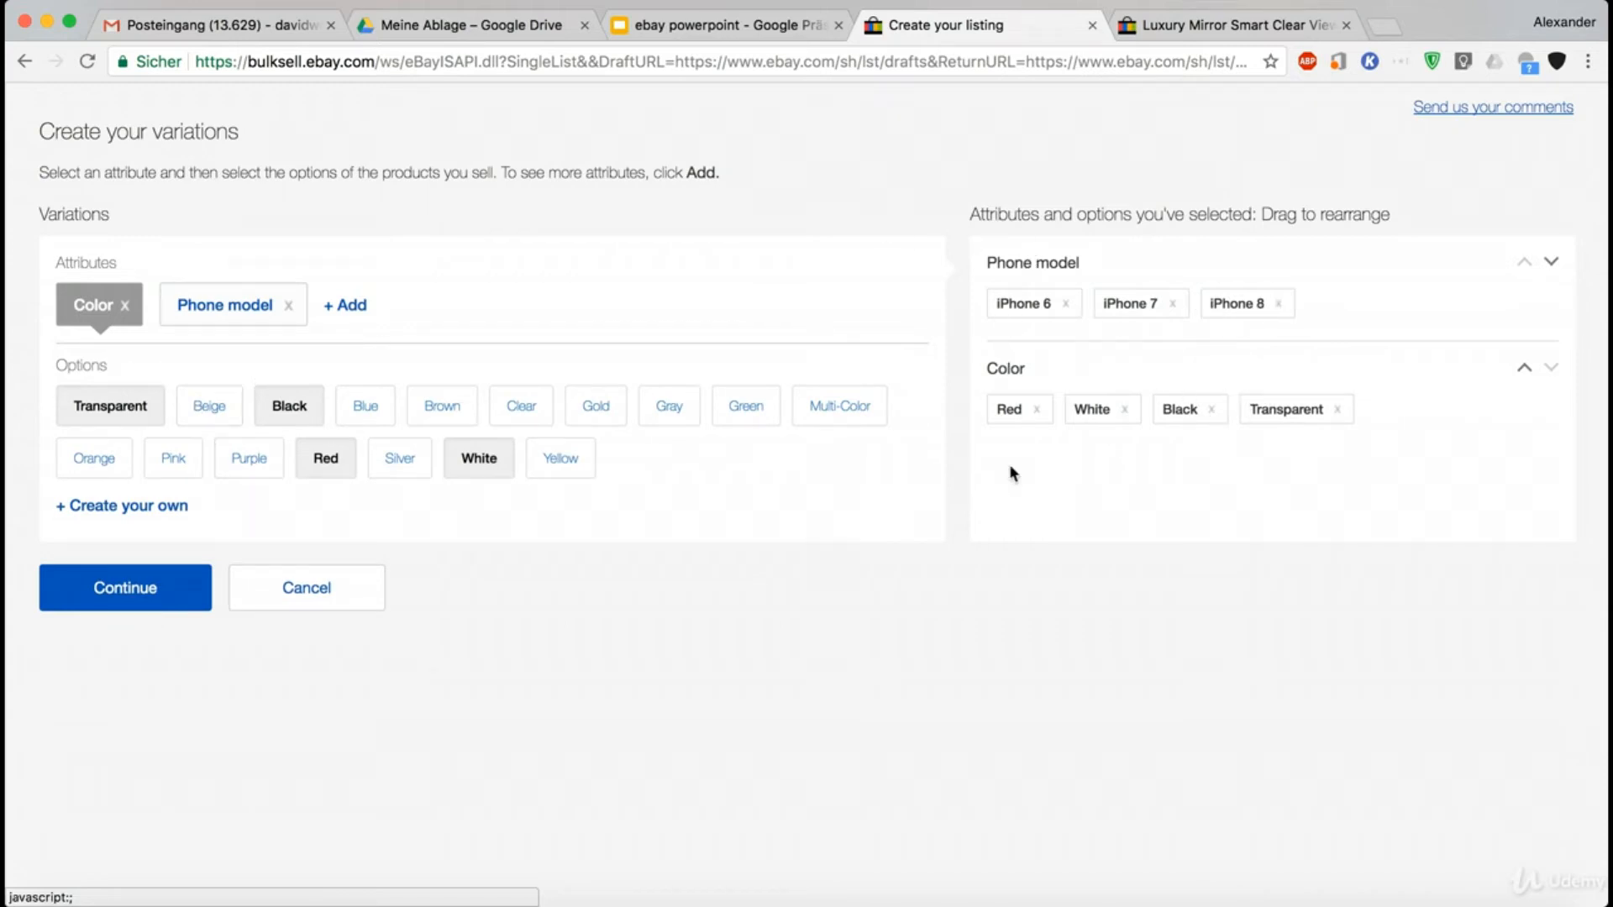
pyautogui.click(159, 599)
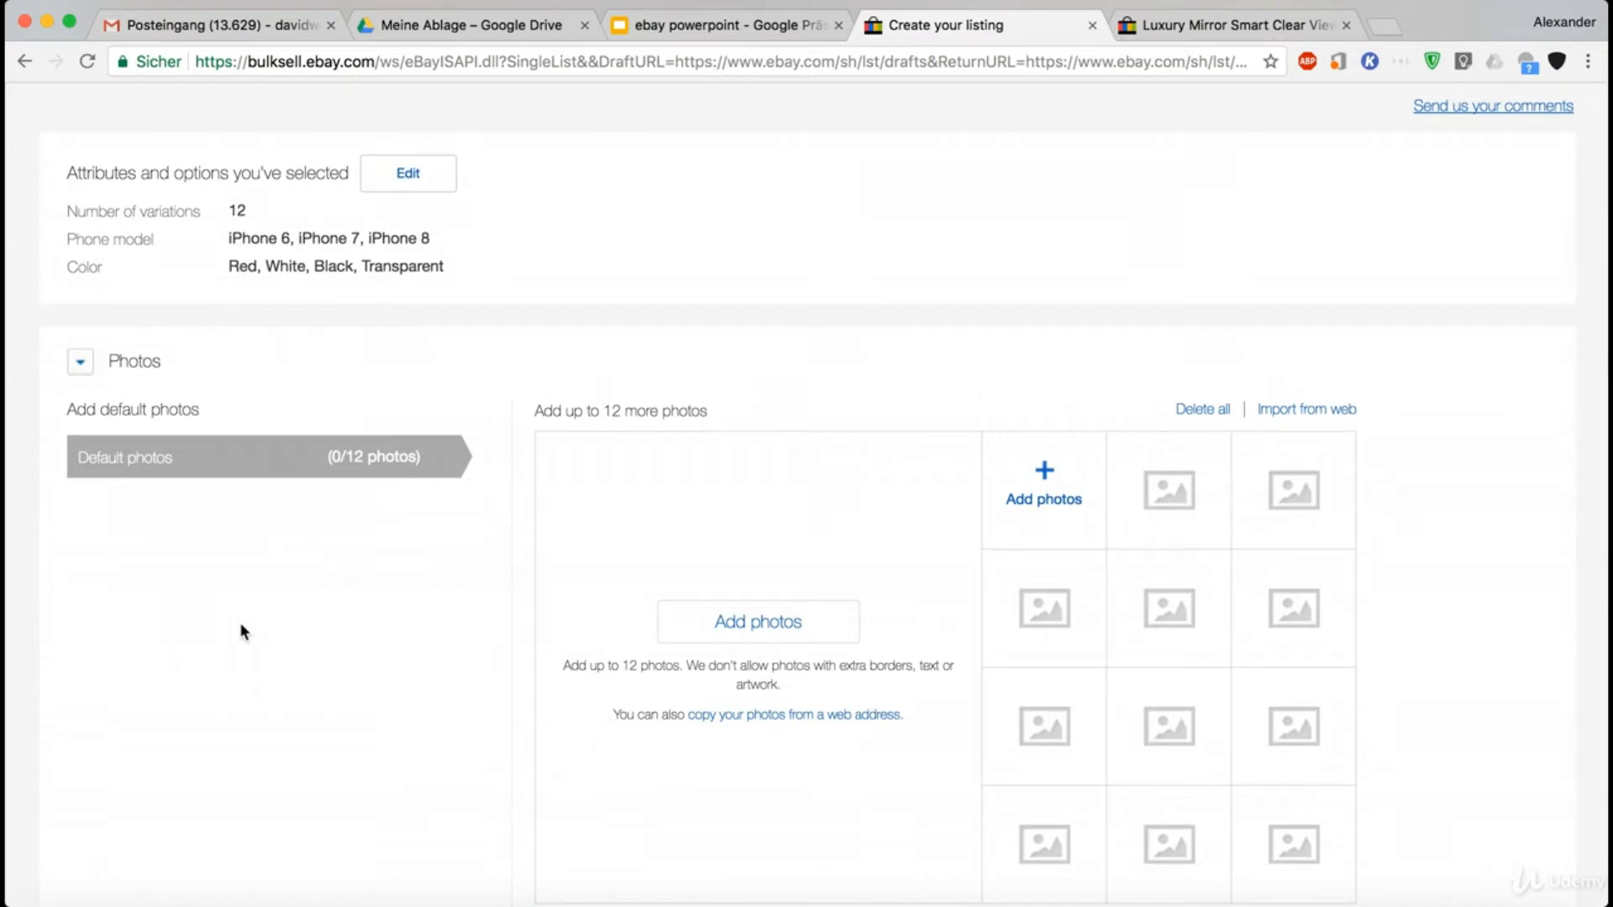
# - Base the variation photos on the Color attribute and show the photo slots for the White option
pyautogui.scroll(-4, 242, 630)
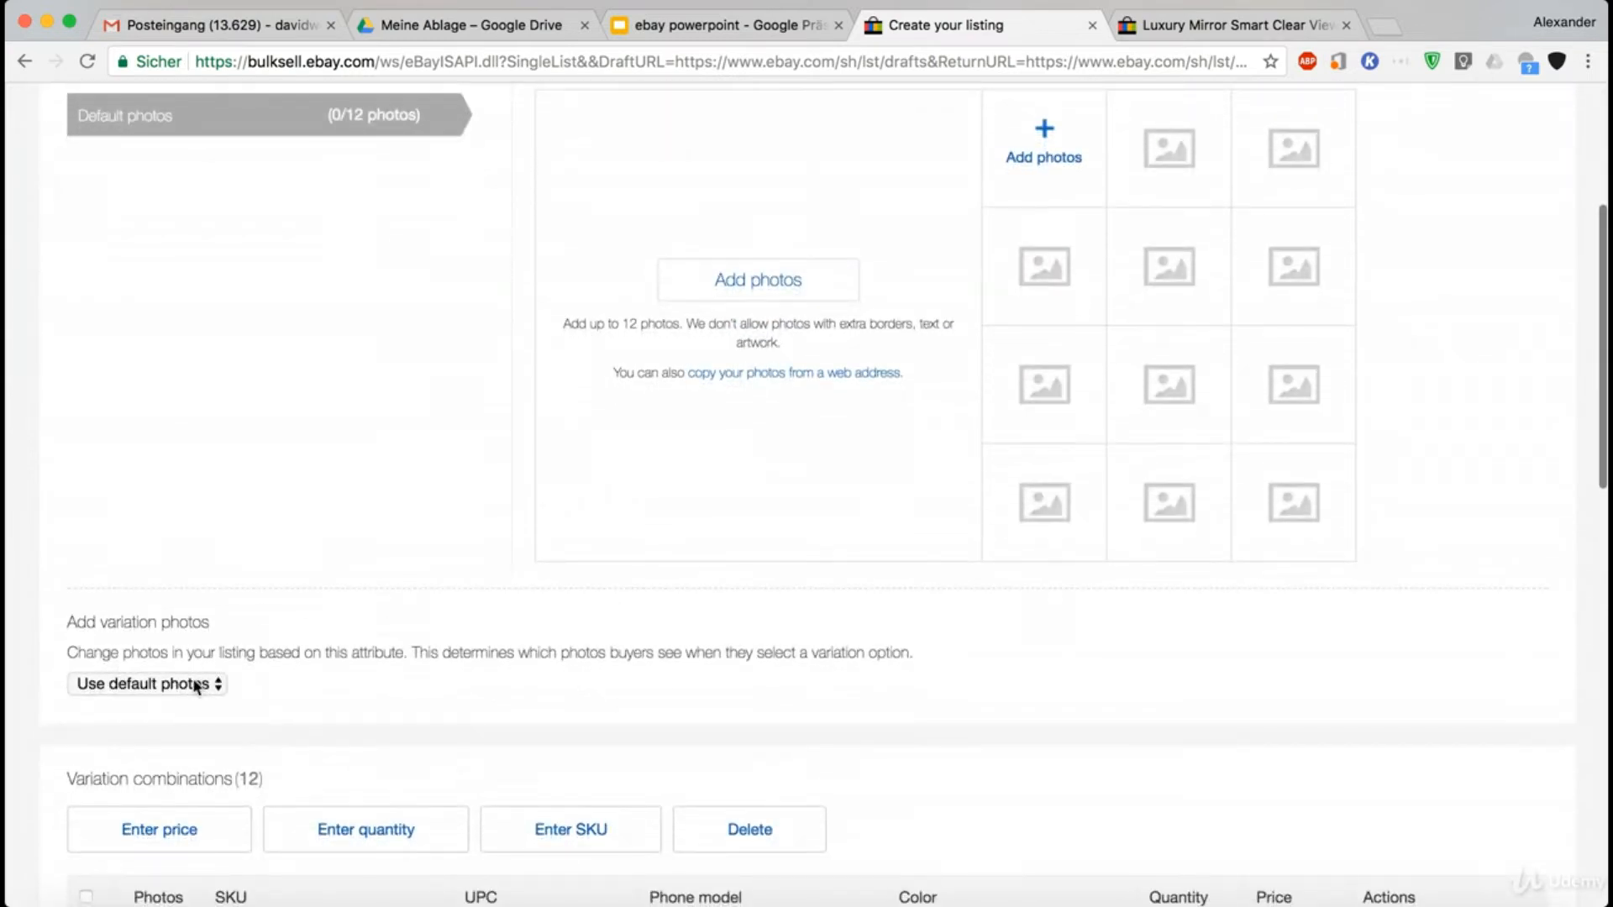
pyautogui.click(196, 686)
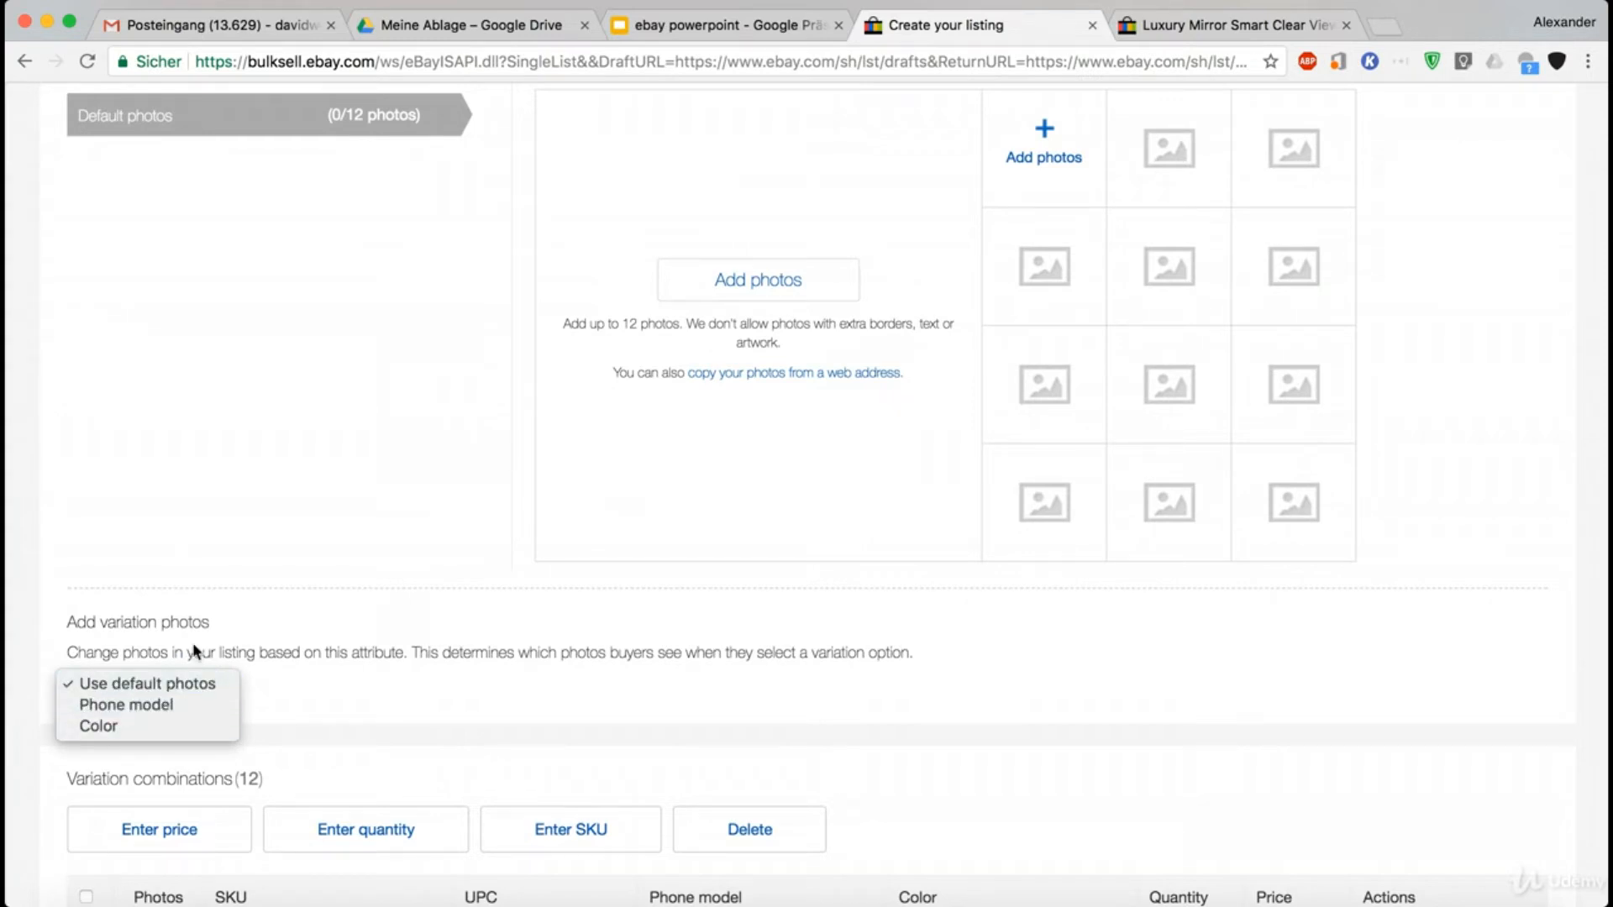
pyautogui.click(233, 668)
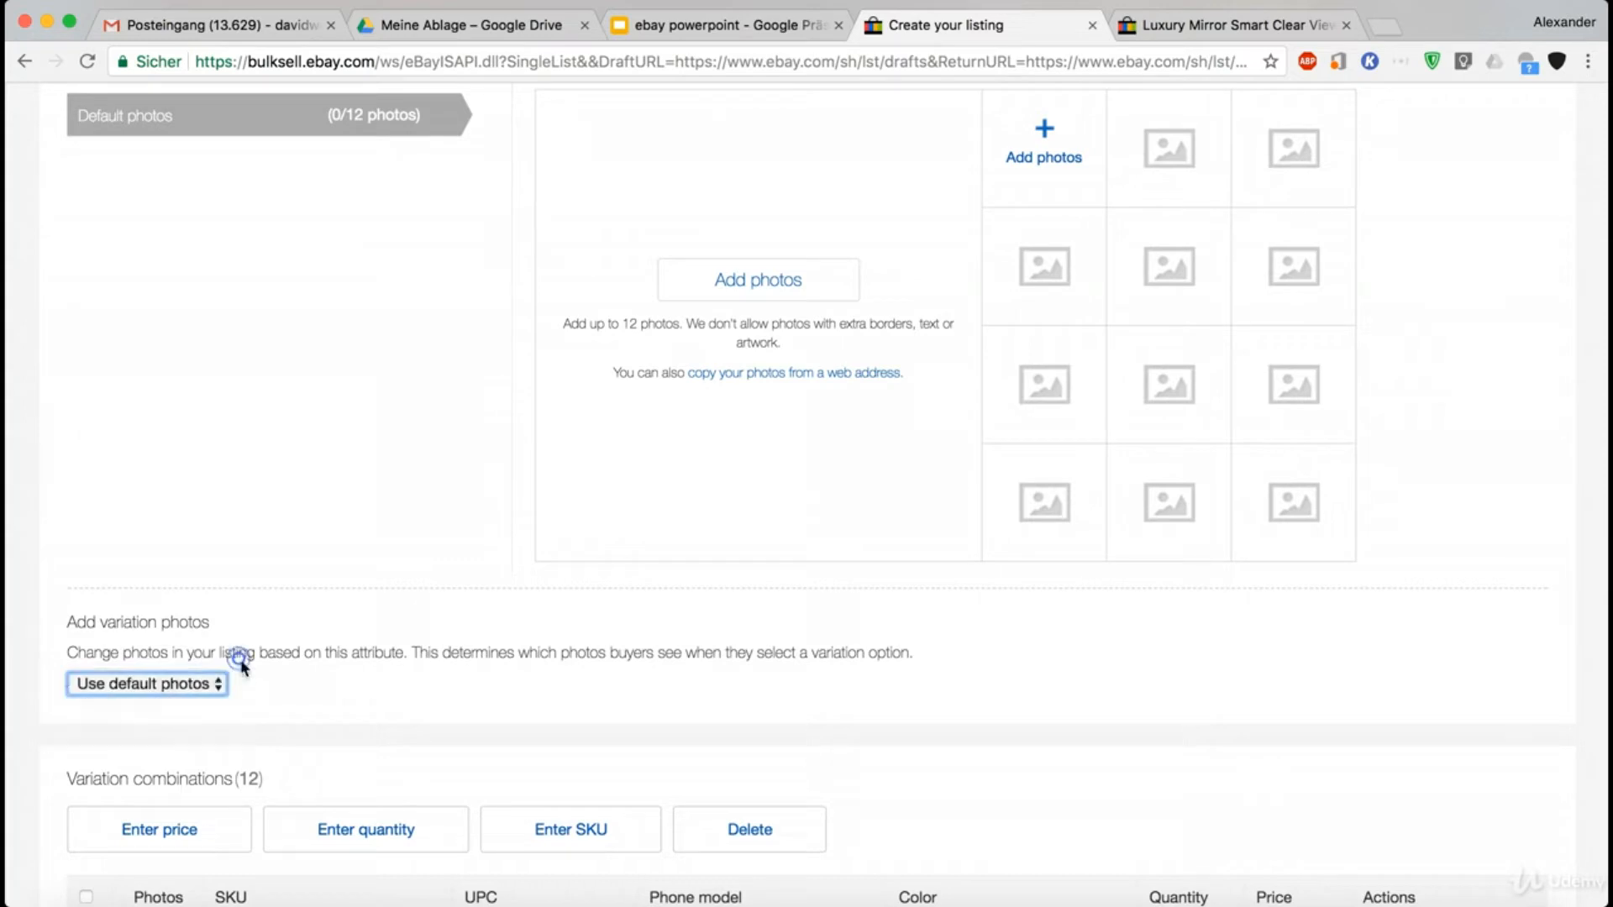
pyautogui.click(175, 686)
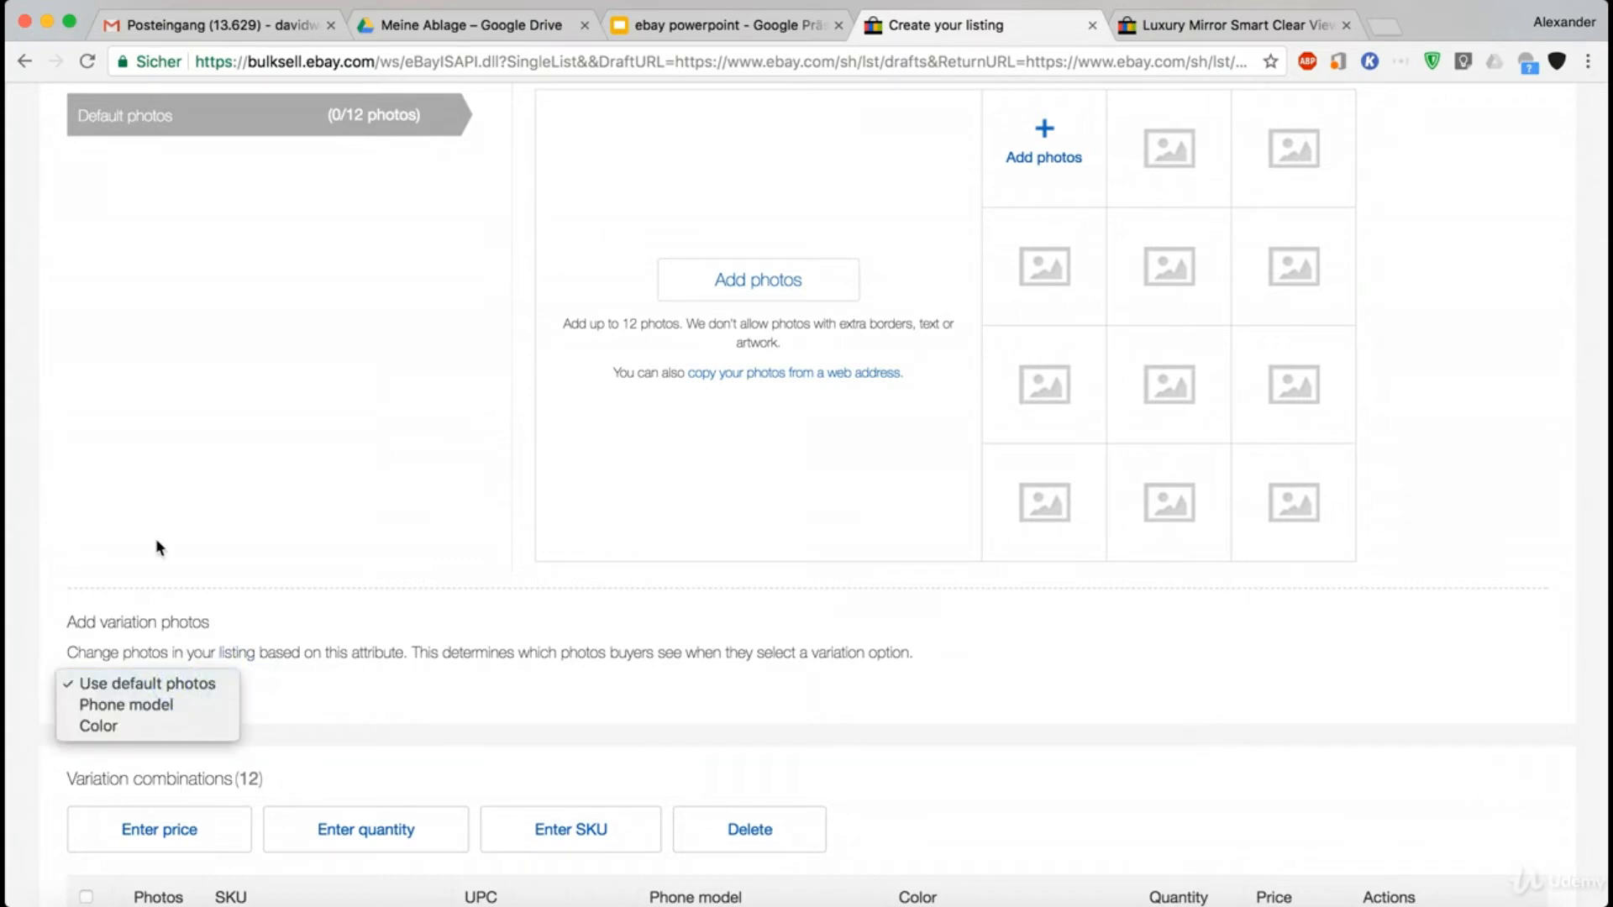
pyautogui.click(164, 727)
pyautogui.scroll(-3, 324, 648)
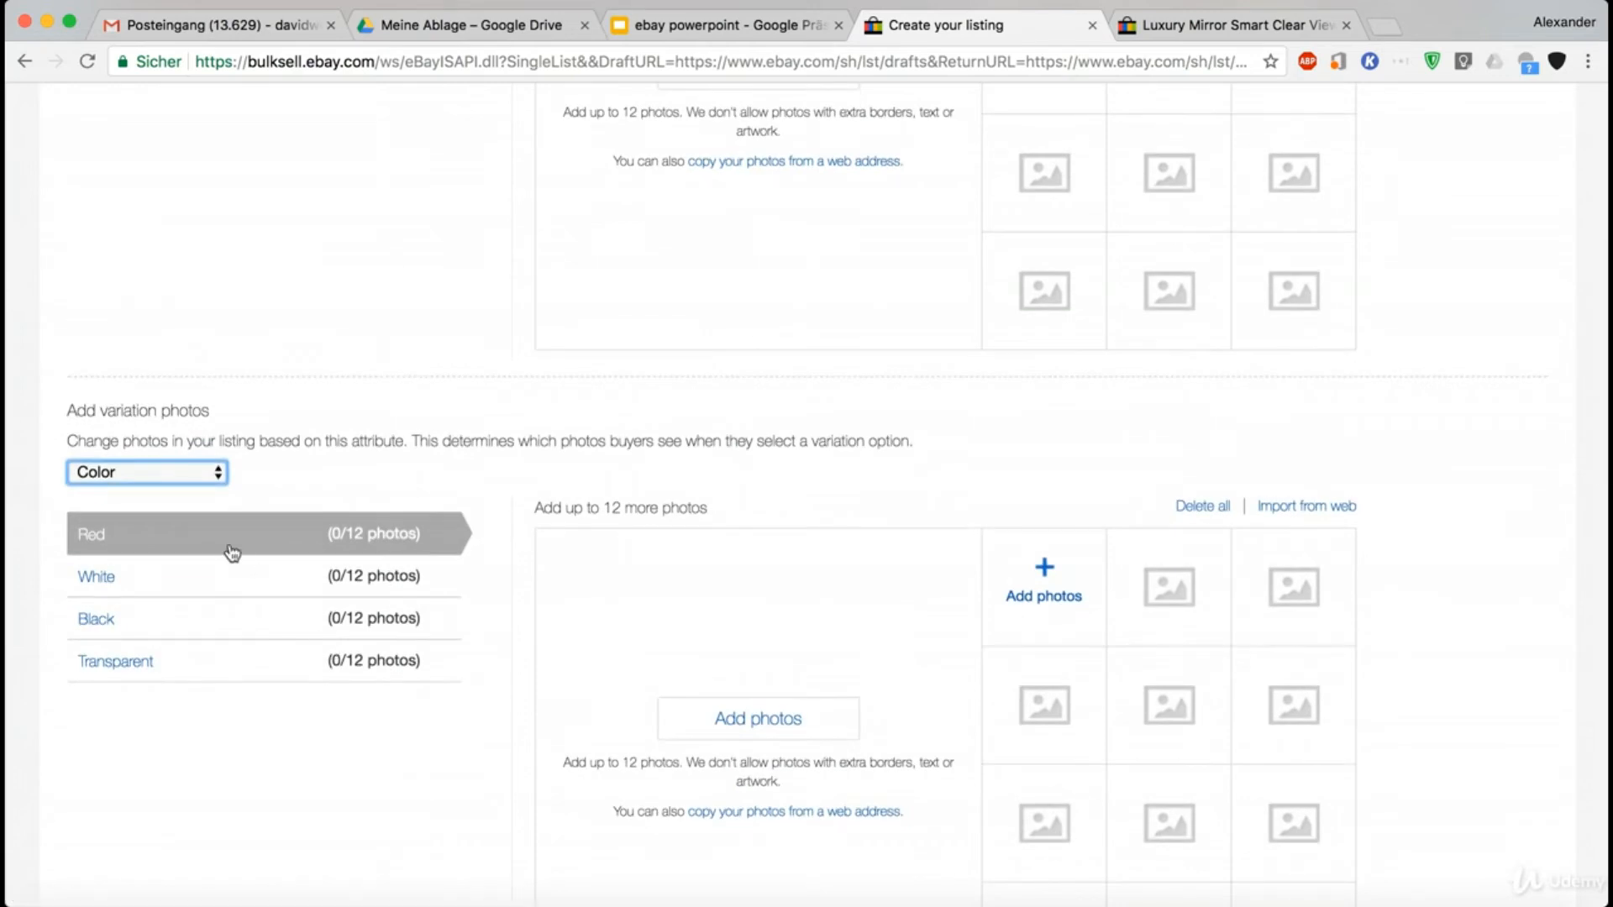
pyautogui.scroll(-4, 233, 552)
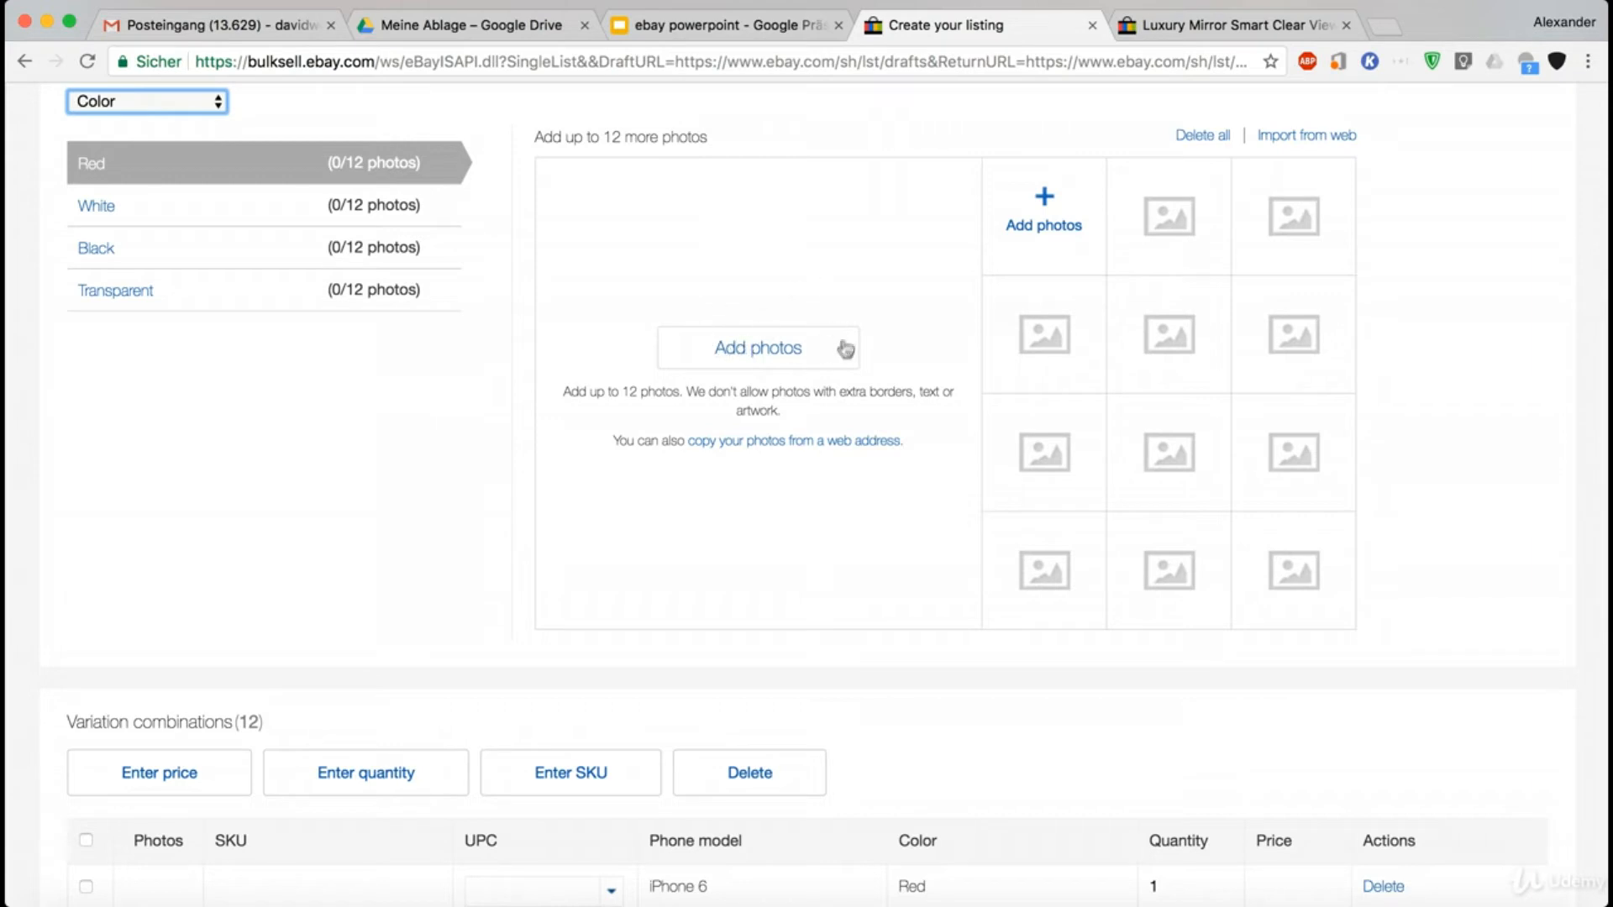
pyautogui.click(100, 206)
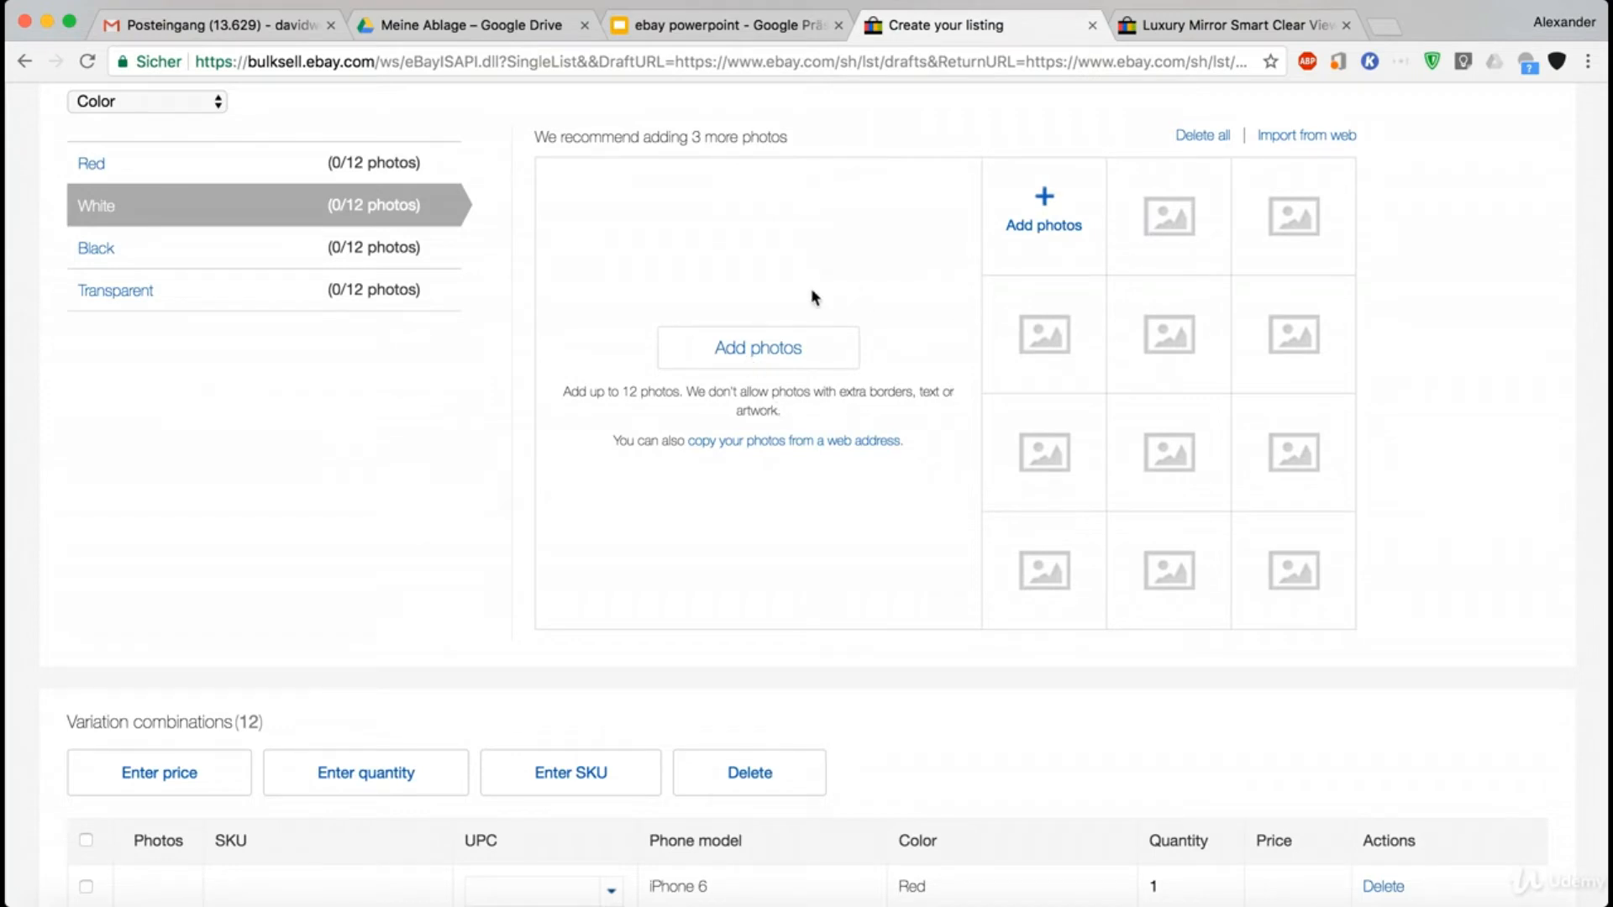
# - Change the attribute that determines the variation photos to Phone model
pyautogui.scroll(4, 812, 296)
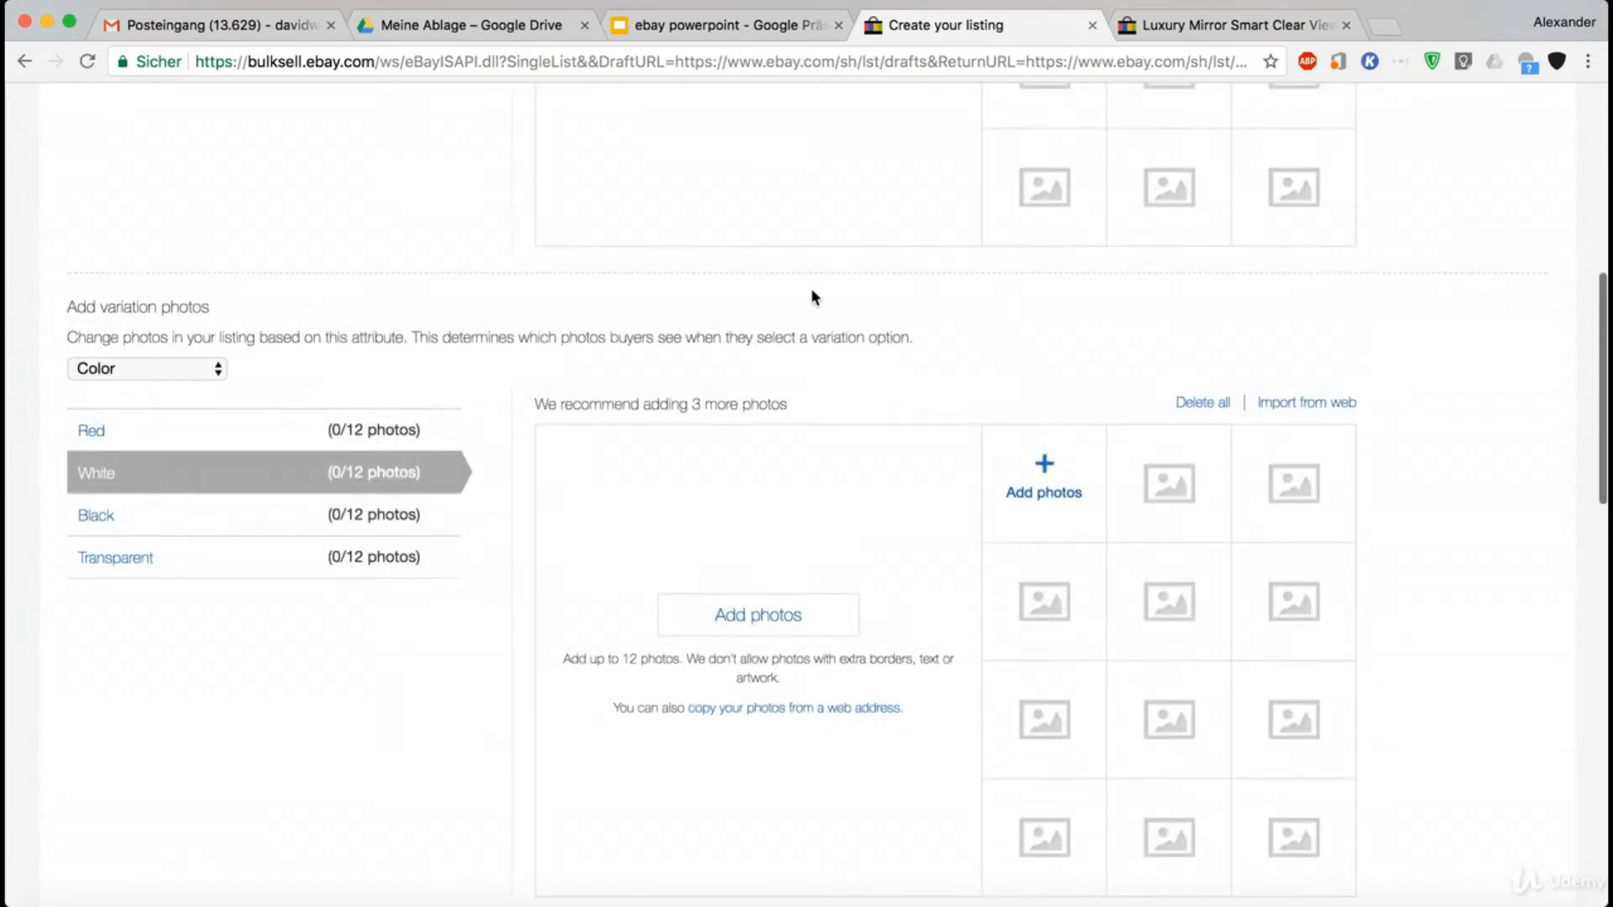
pyautogui.scroll(-1, 812, 296)
pyautogui.click(102, 334)
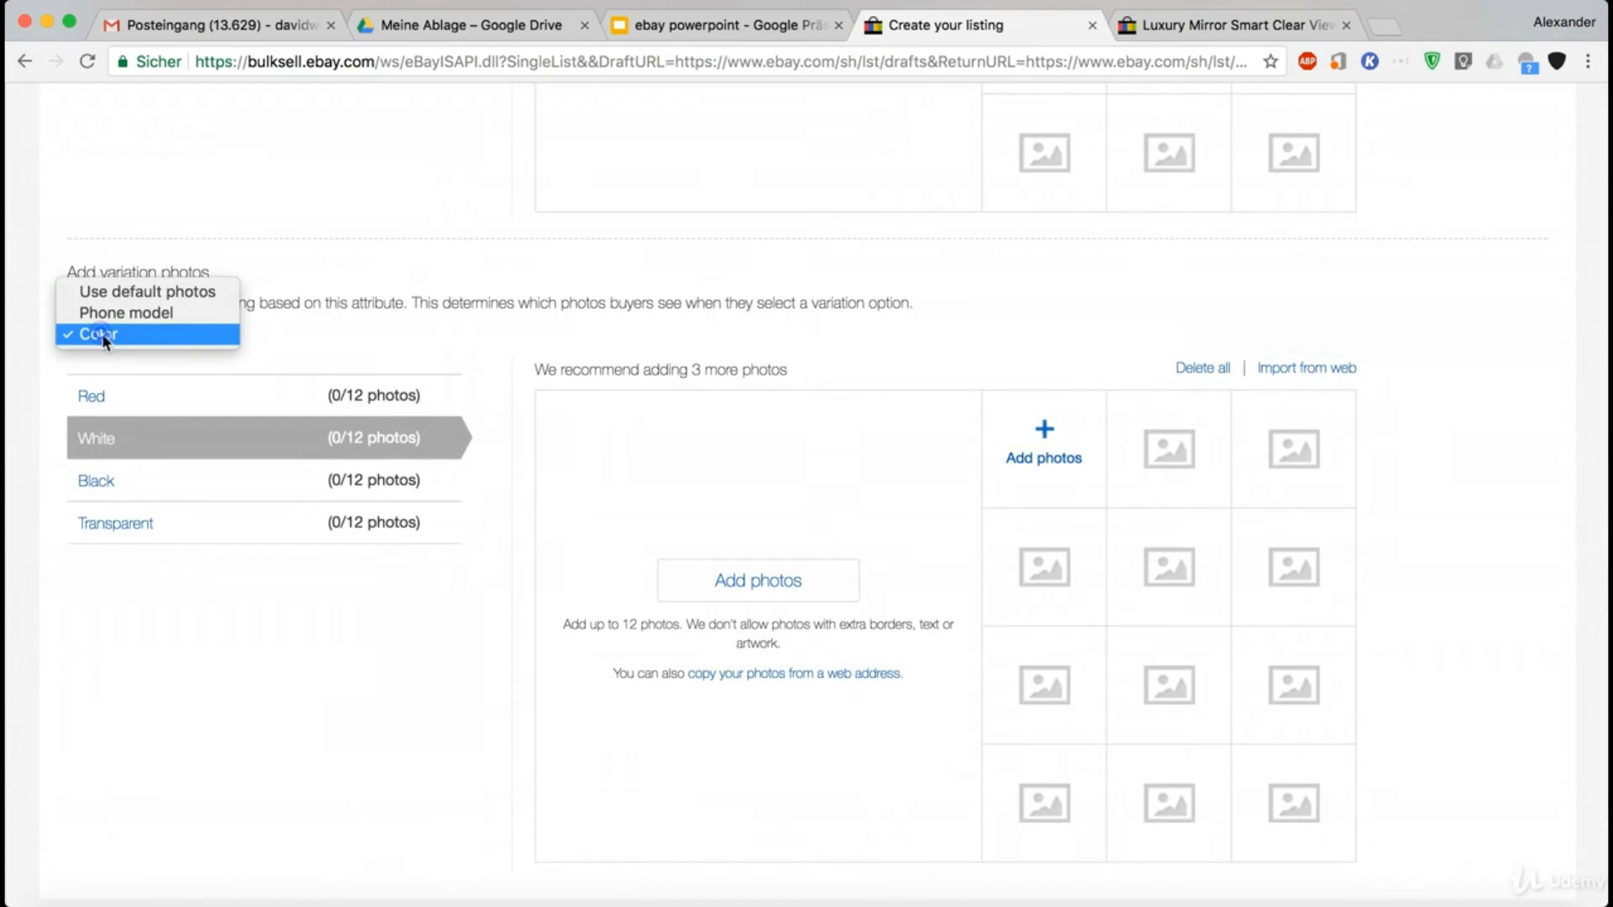
pyautogui.click(117, 314)
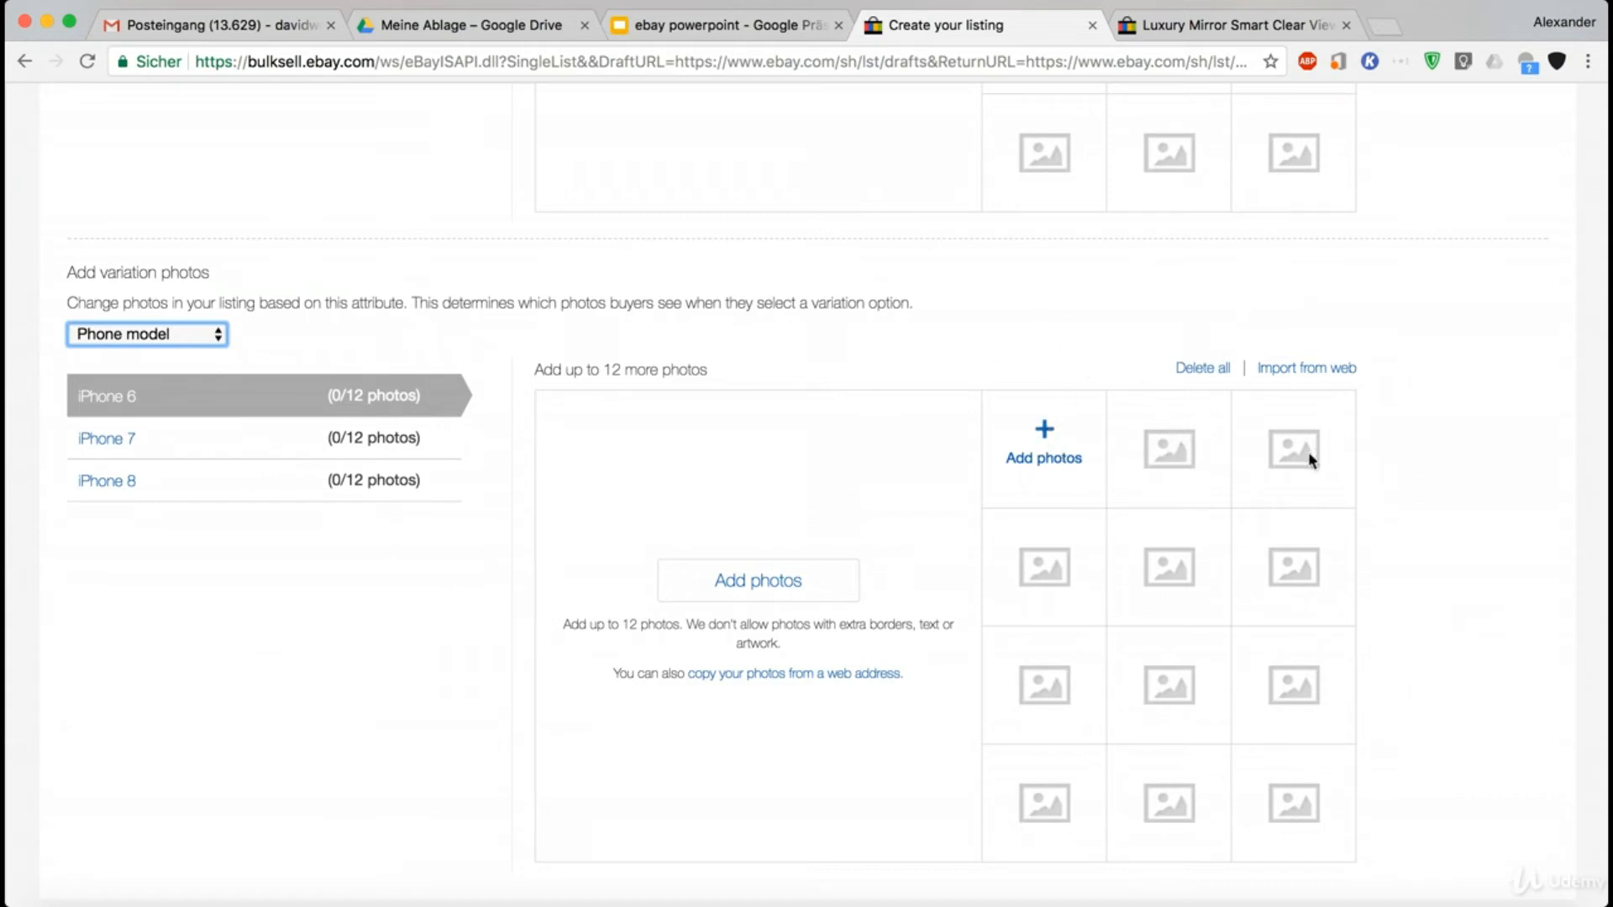
# - Examine the variation combinations generated from the phone models and colors
pyautogui.scroll(-2, 1424, 447)
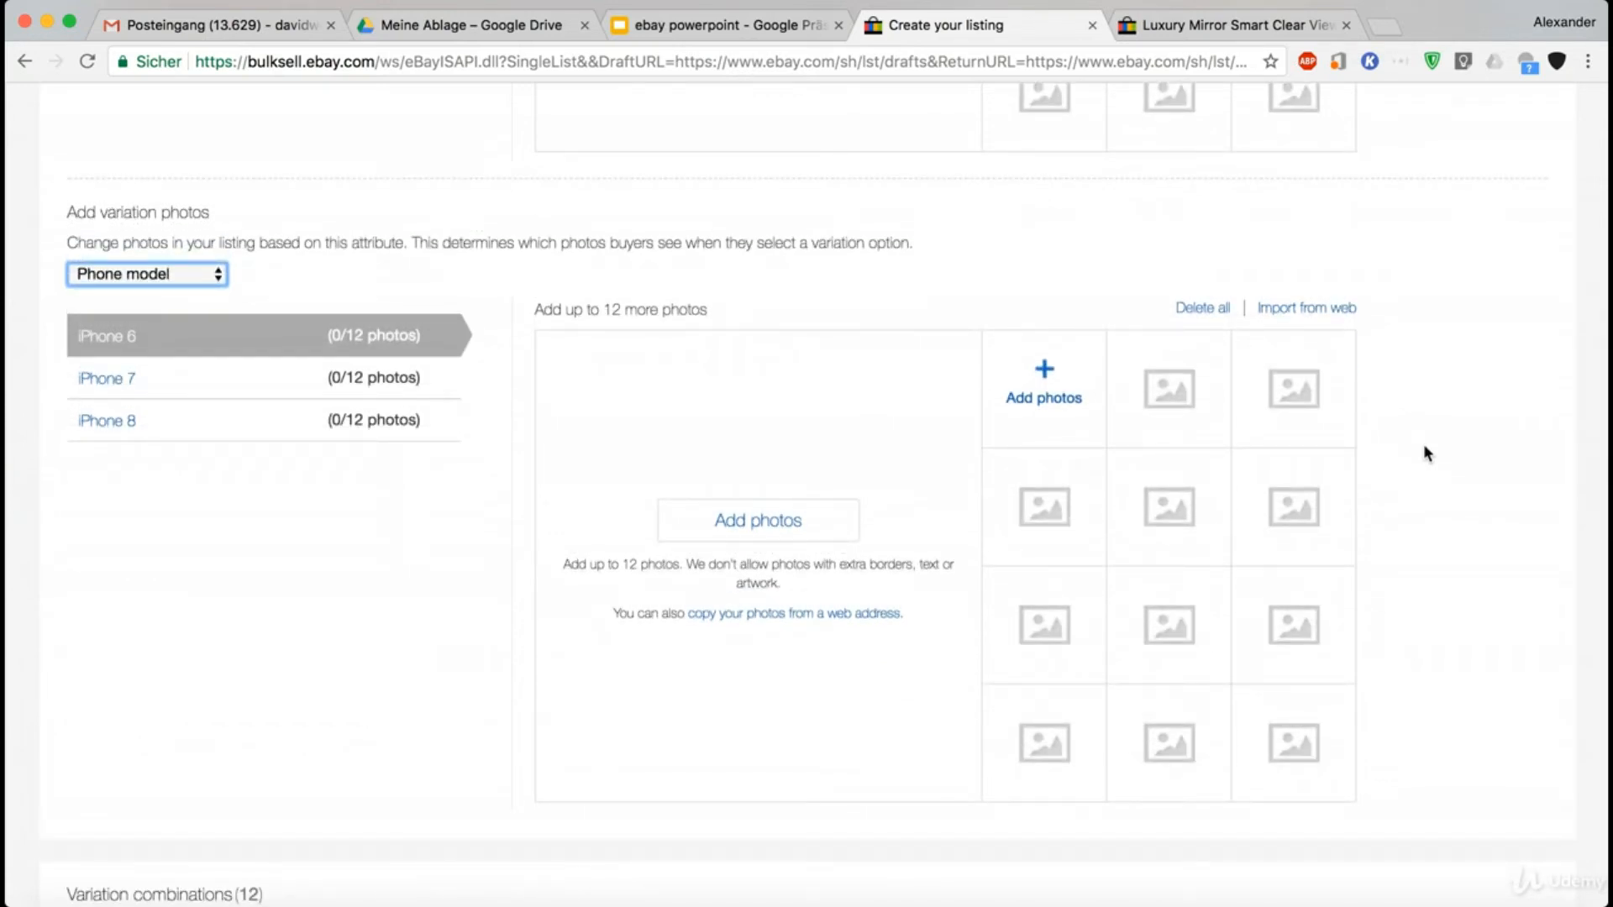
pyautogui.scroll(-2, 1424, 454)
pyautogui.scroll(10, 1425, 454)
pyautogui.scroll(-10, 1424, 453)
pyautogui.scroll(-3, 1424, 453)
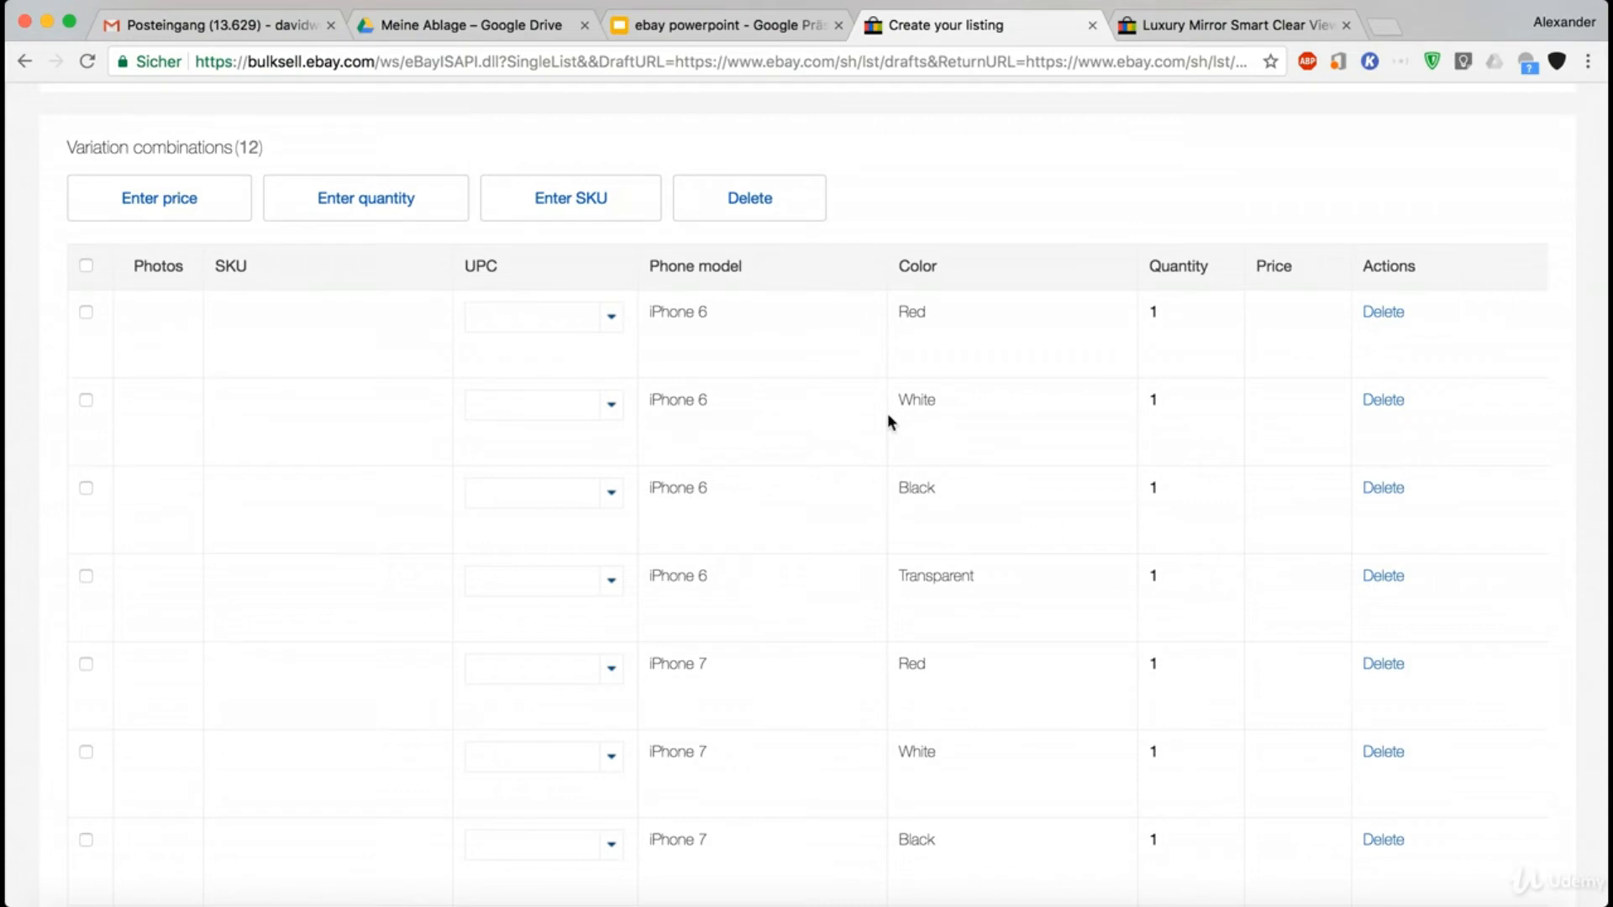
pyautogui.scroll(-2, 814, 346)
pyautogui.scroll(3, 811, 362)
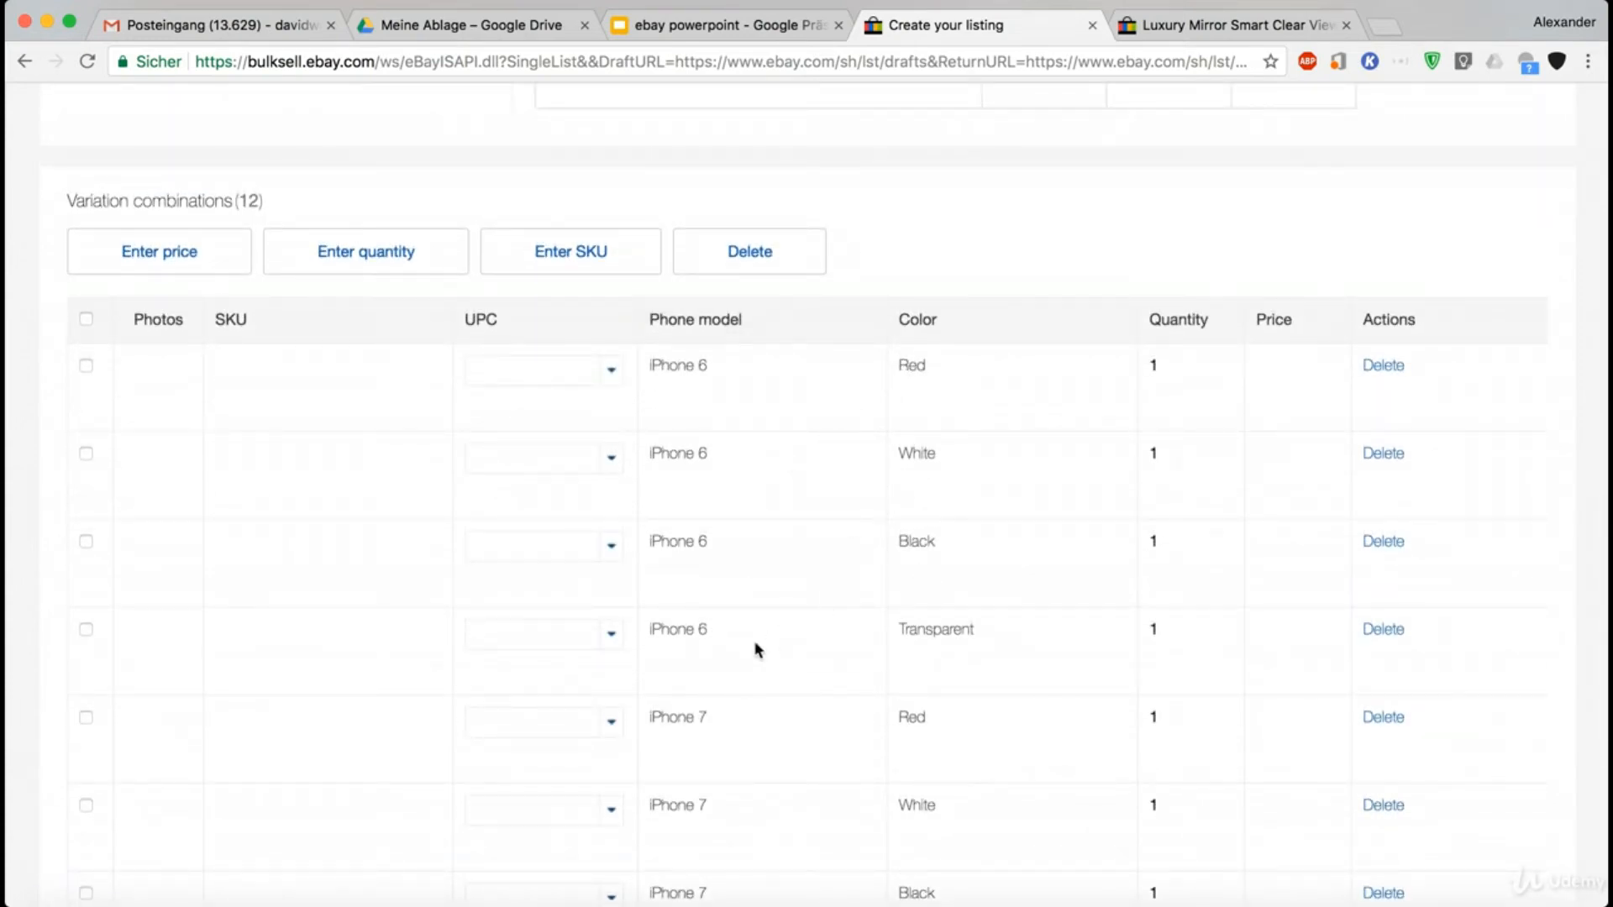
pyautogui.scroll(-2, 856, 687)
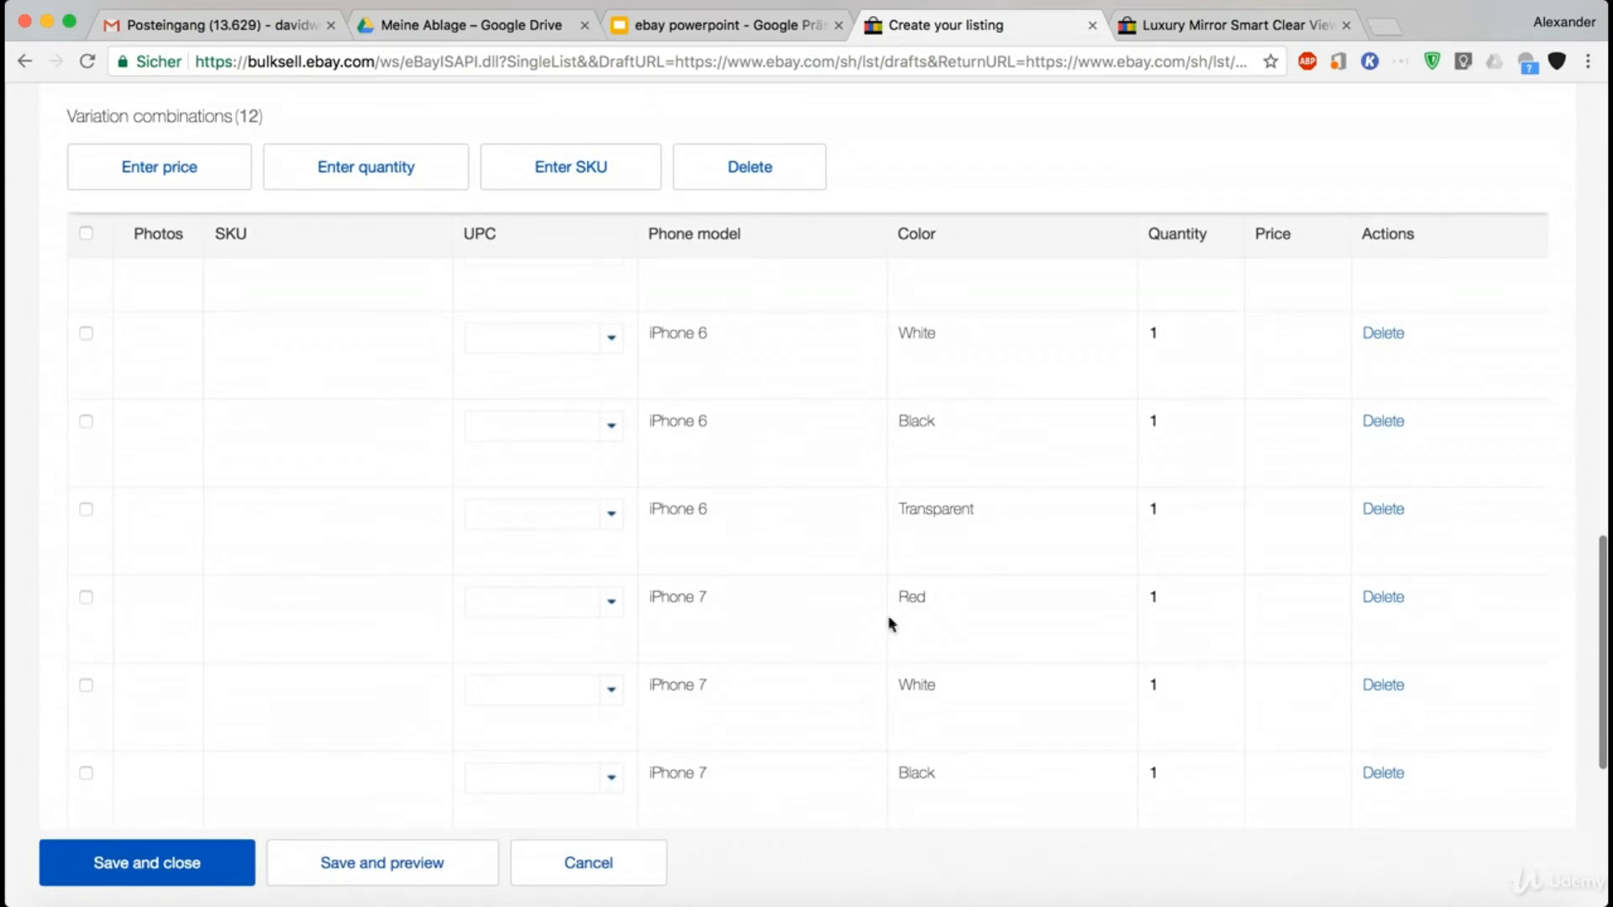
pyautogui.scroll(-3, 855, 736)
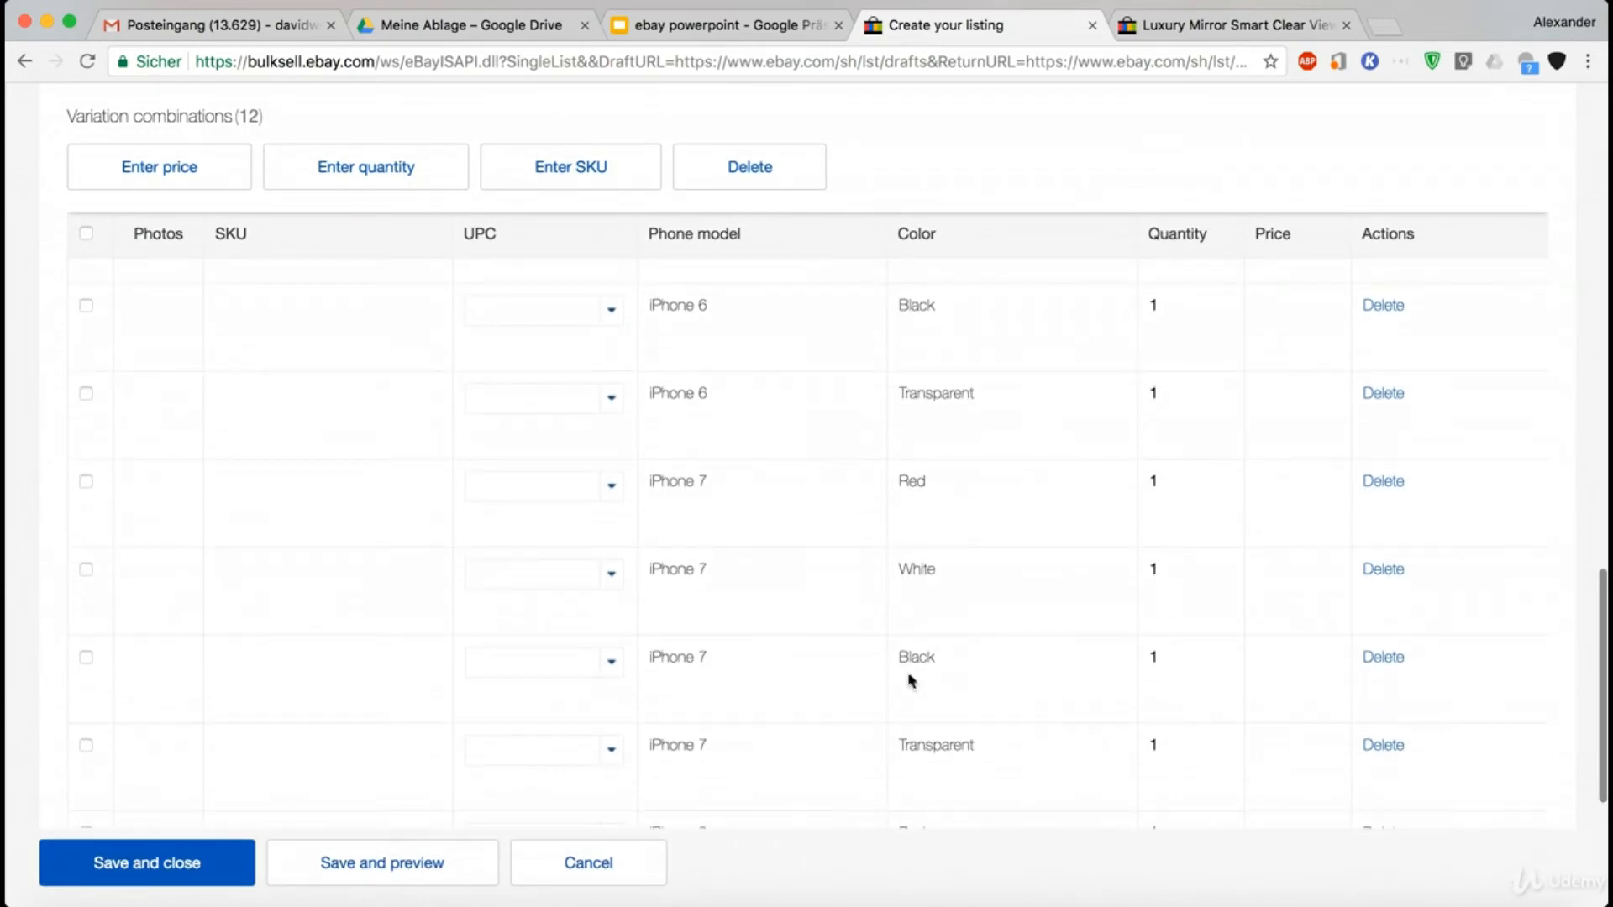
pyautogui.scroll(-3, 921, 729)
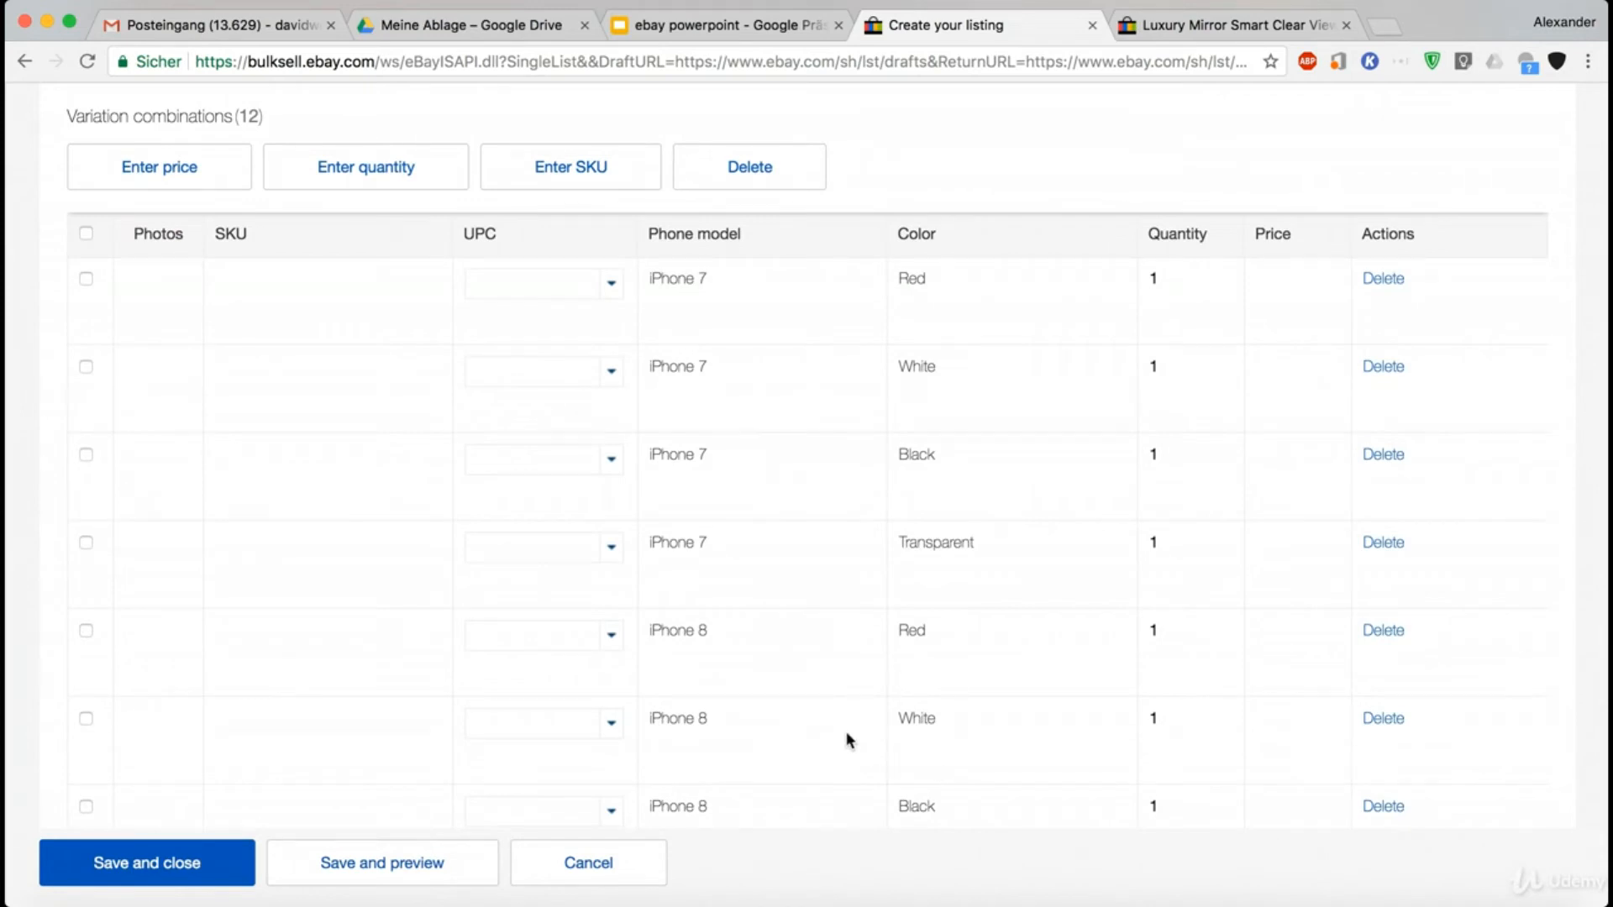
pyautogui.scroll(-2, 847, 739)
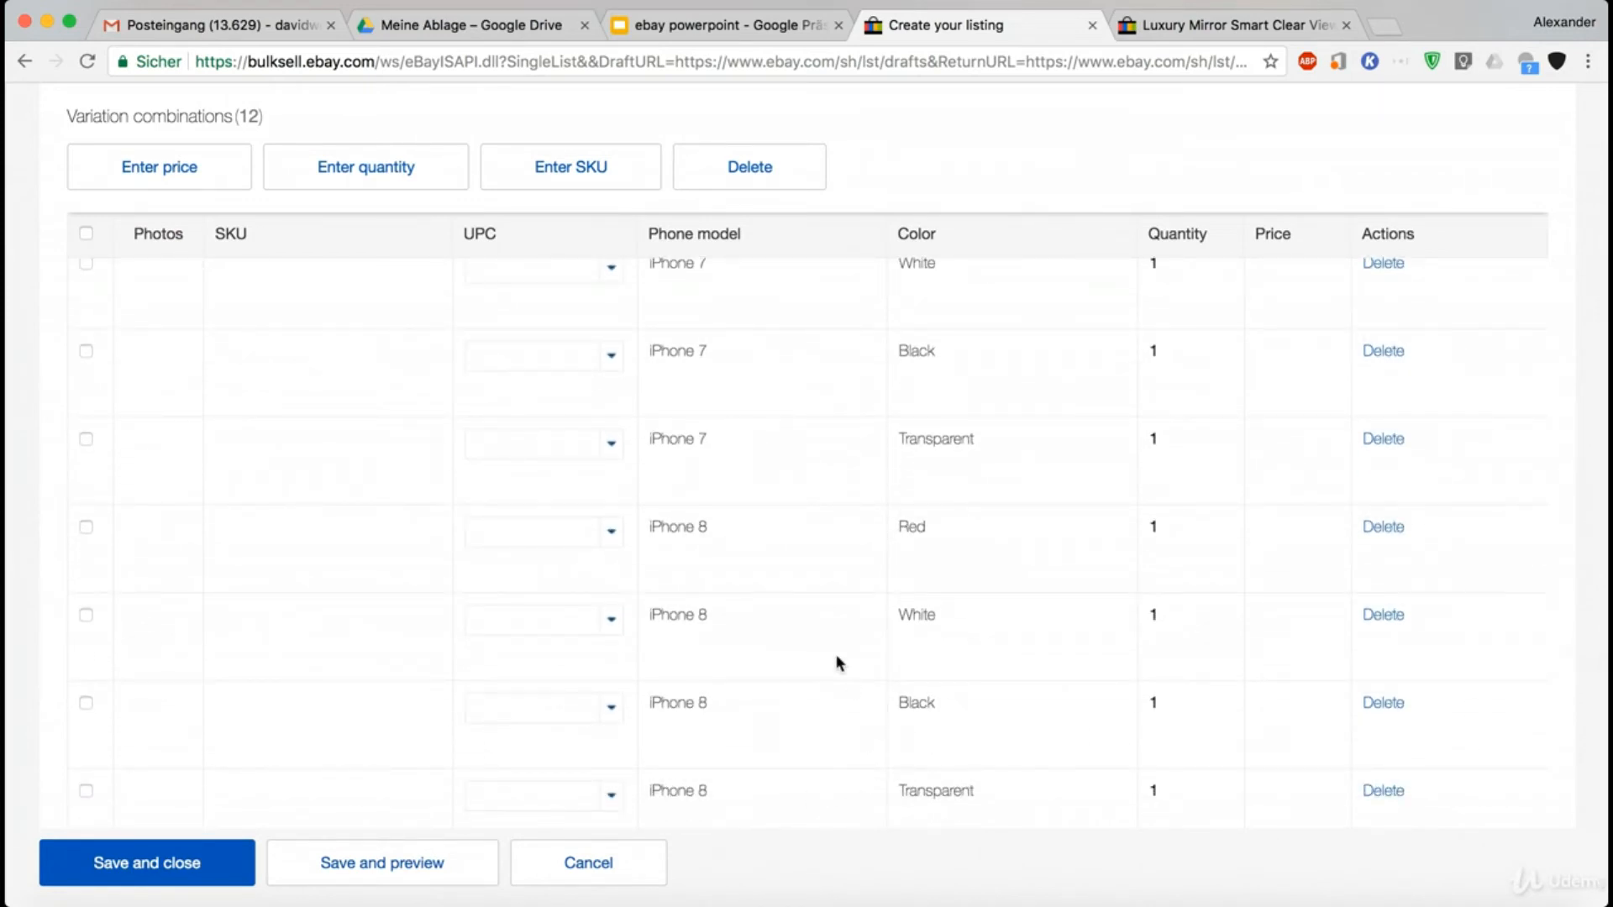
pyautogui.scroll(7, 838, 663)
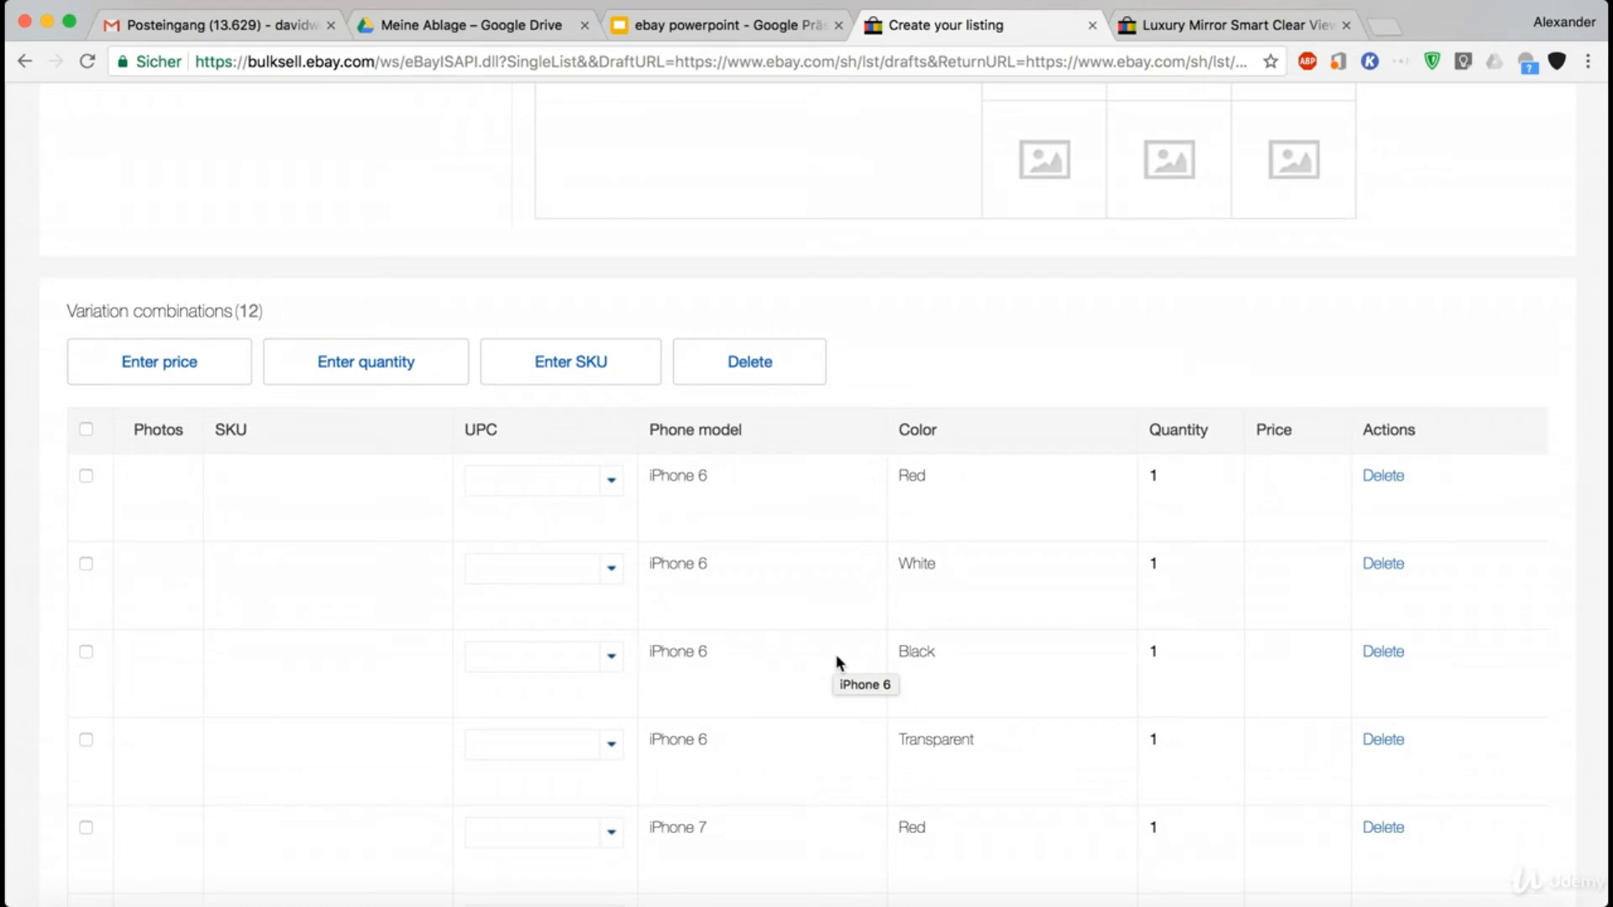
# - Delete the iPhone 8 Black combination from the variation combinations and confirm the deletion
pyautogui.scroll(-7, 838, 663)
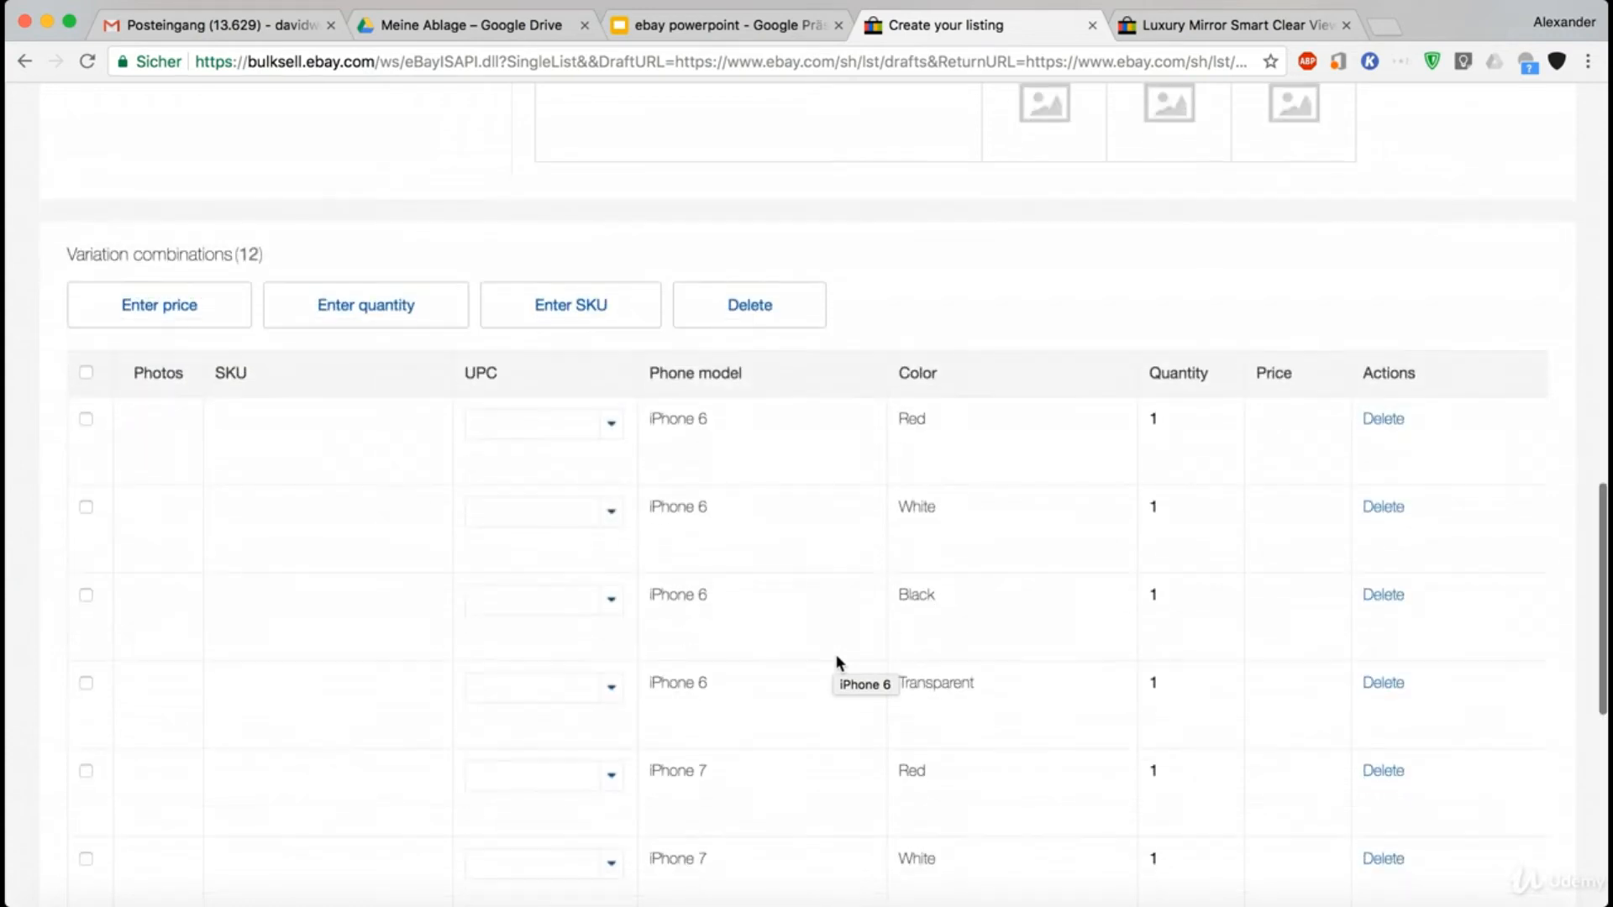
pyautogui.scroll(-2, 837, 663)
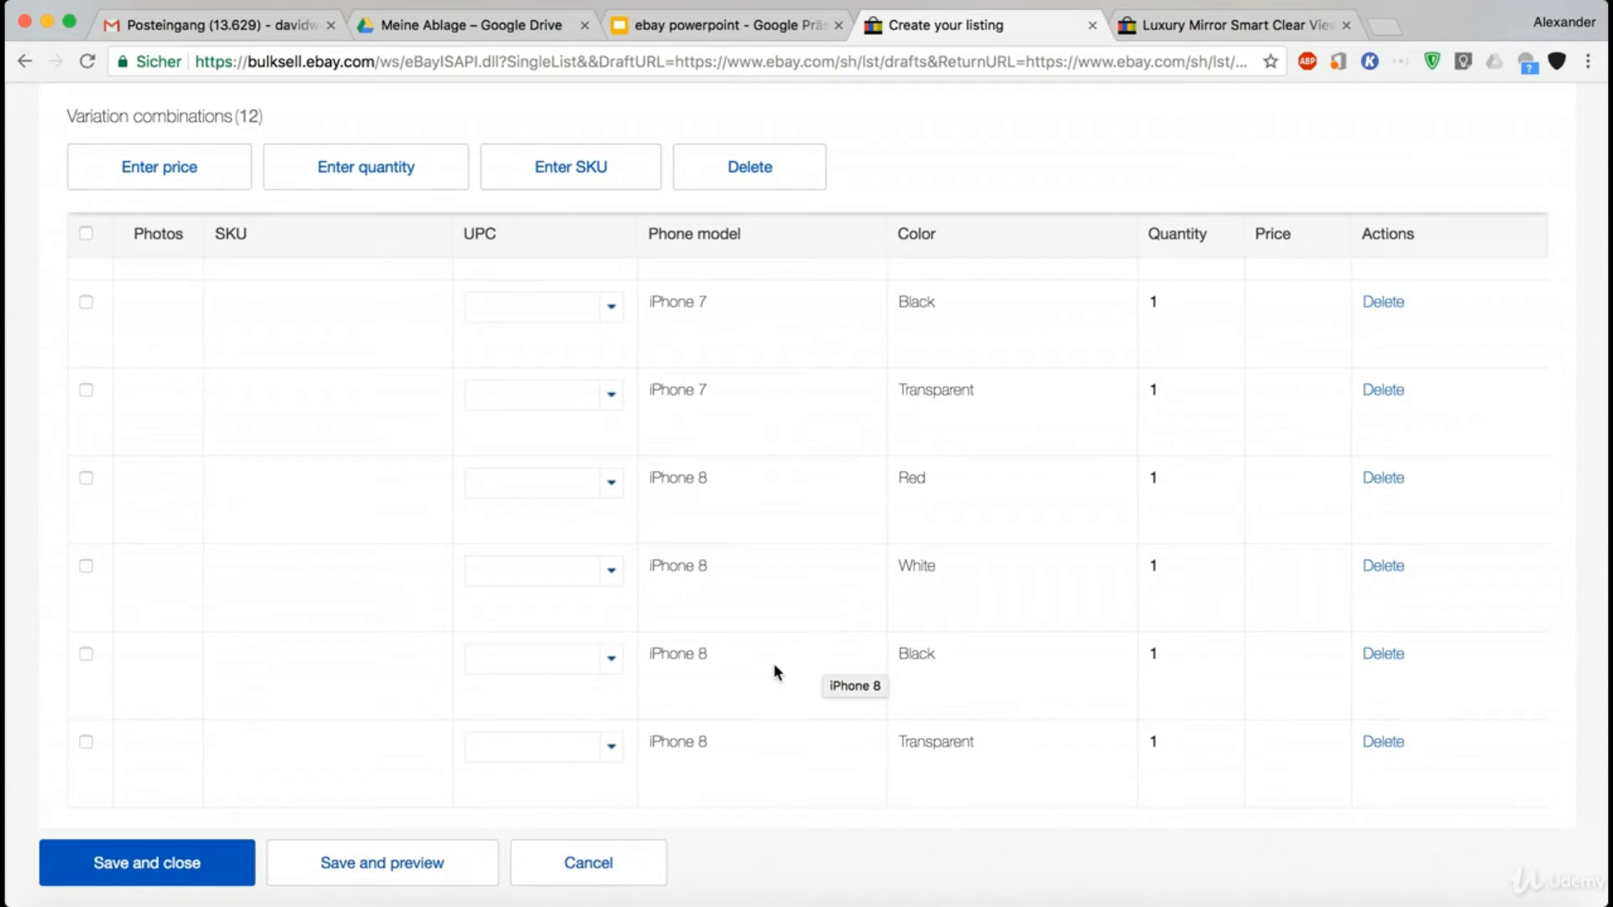
pyautogui.click(1390, 653)
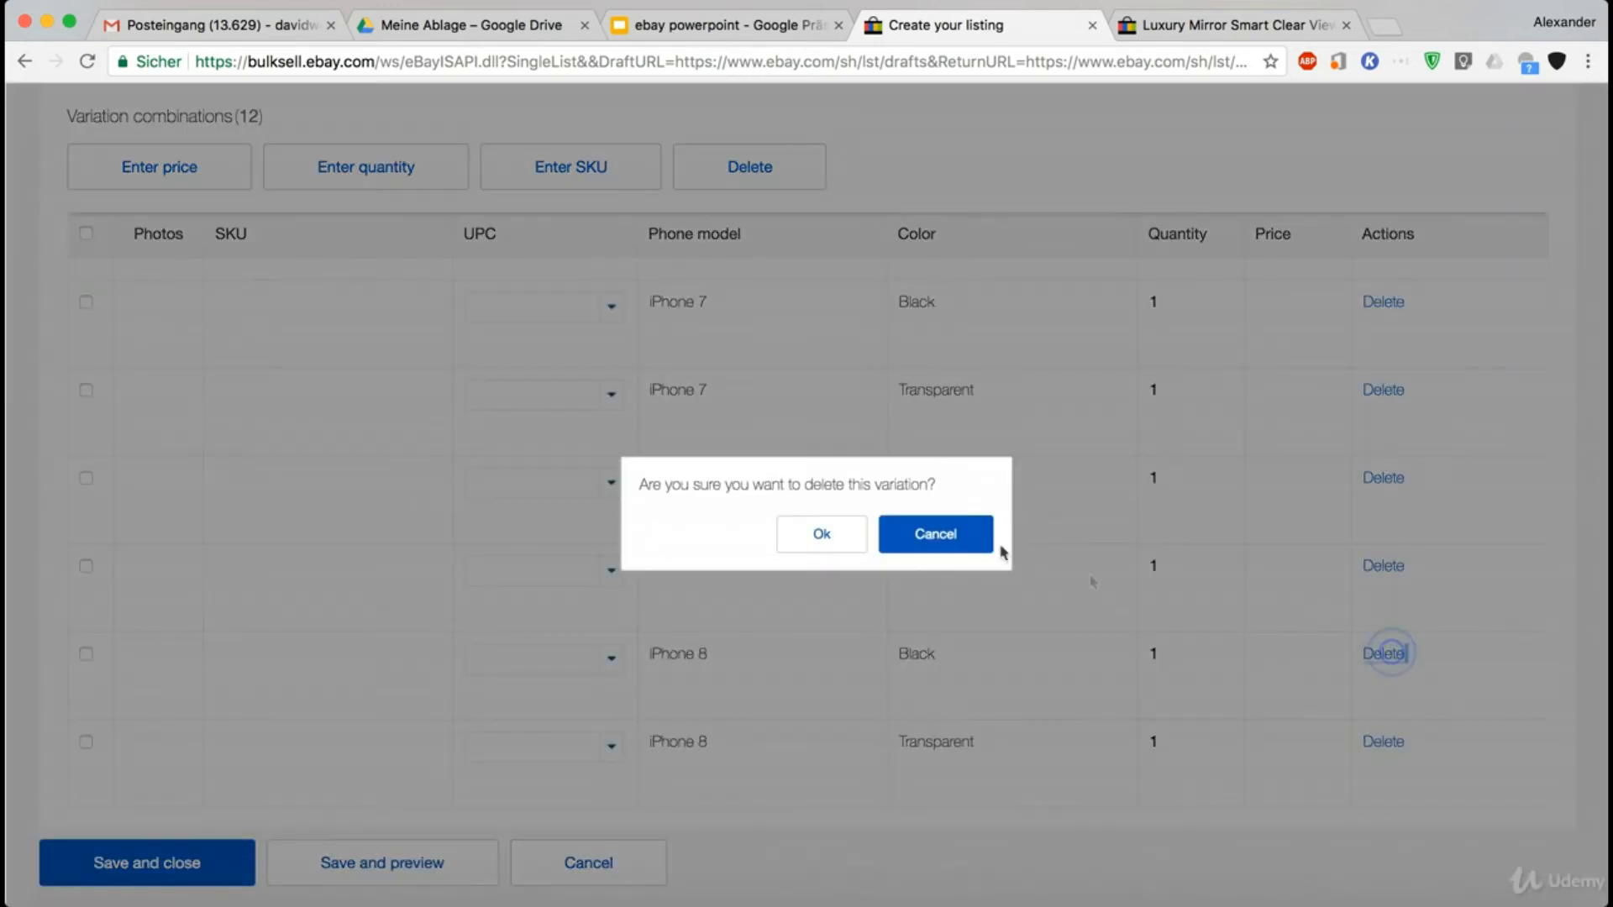
pyautogui.click(821, 534)
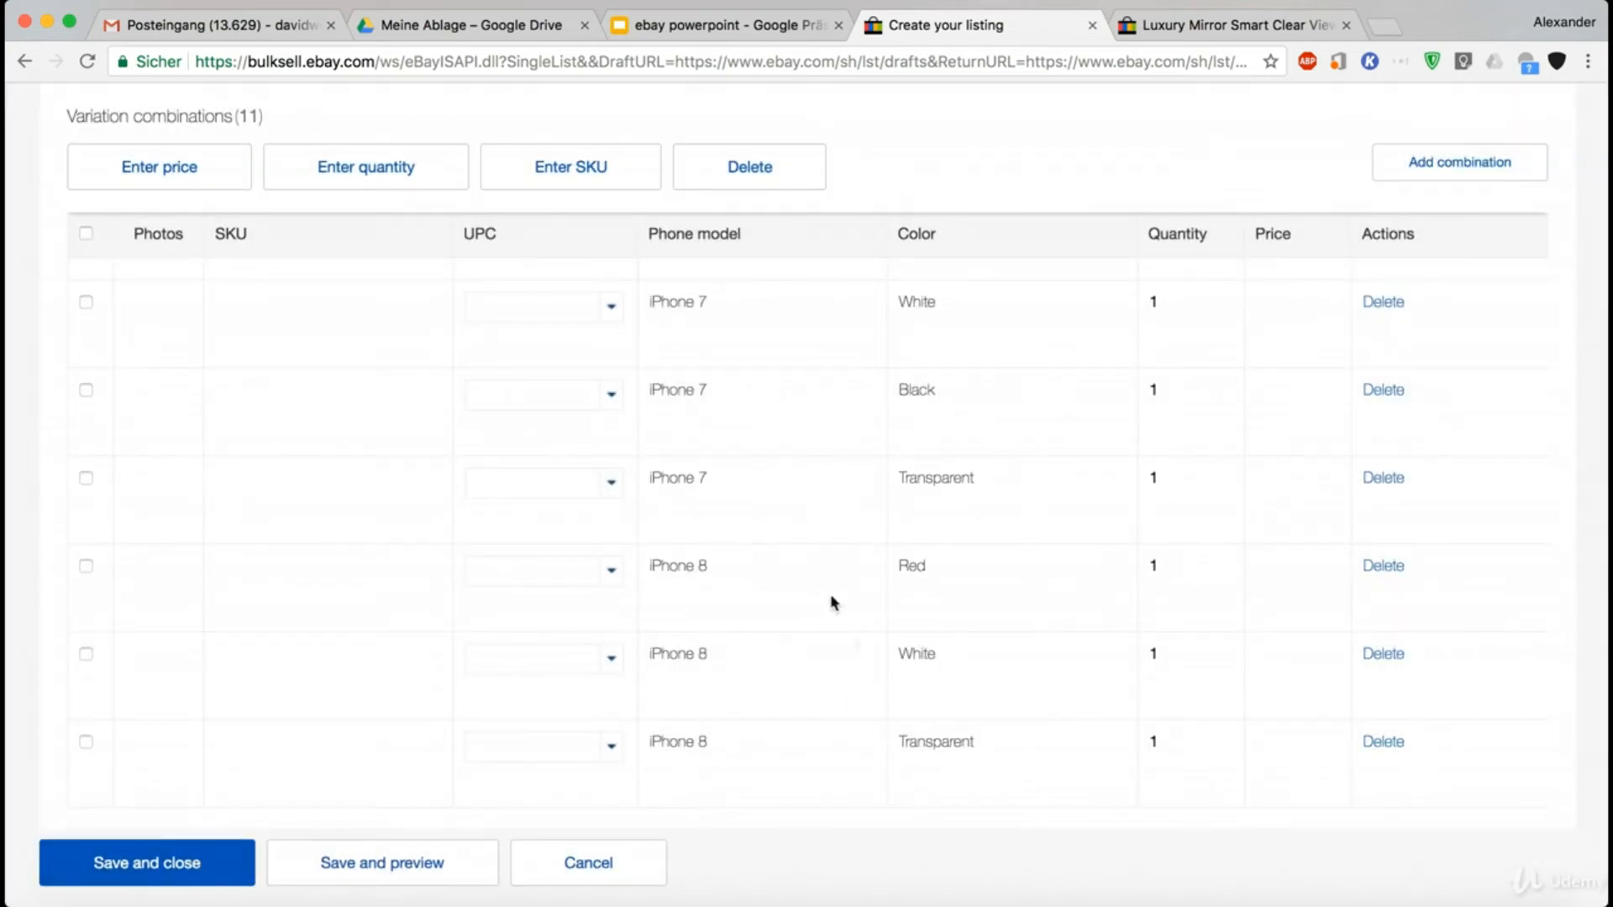
# - Set the UPC to "Does not apply" for the iPhone 6 Red, White, Black and Transparent combinations
pyautogui.scroll(8, 824, 578)
pyautogui.scroll(-8, 825, 588)
pyautogui.scroll(6, 823, 588)
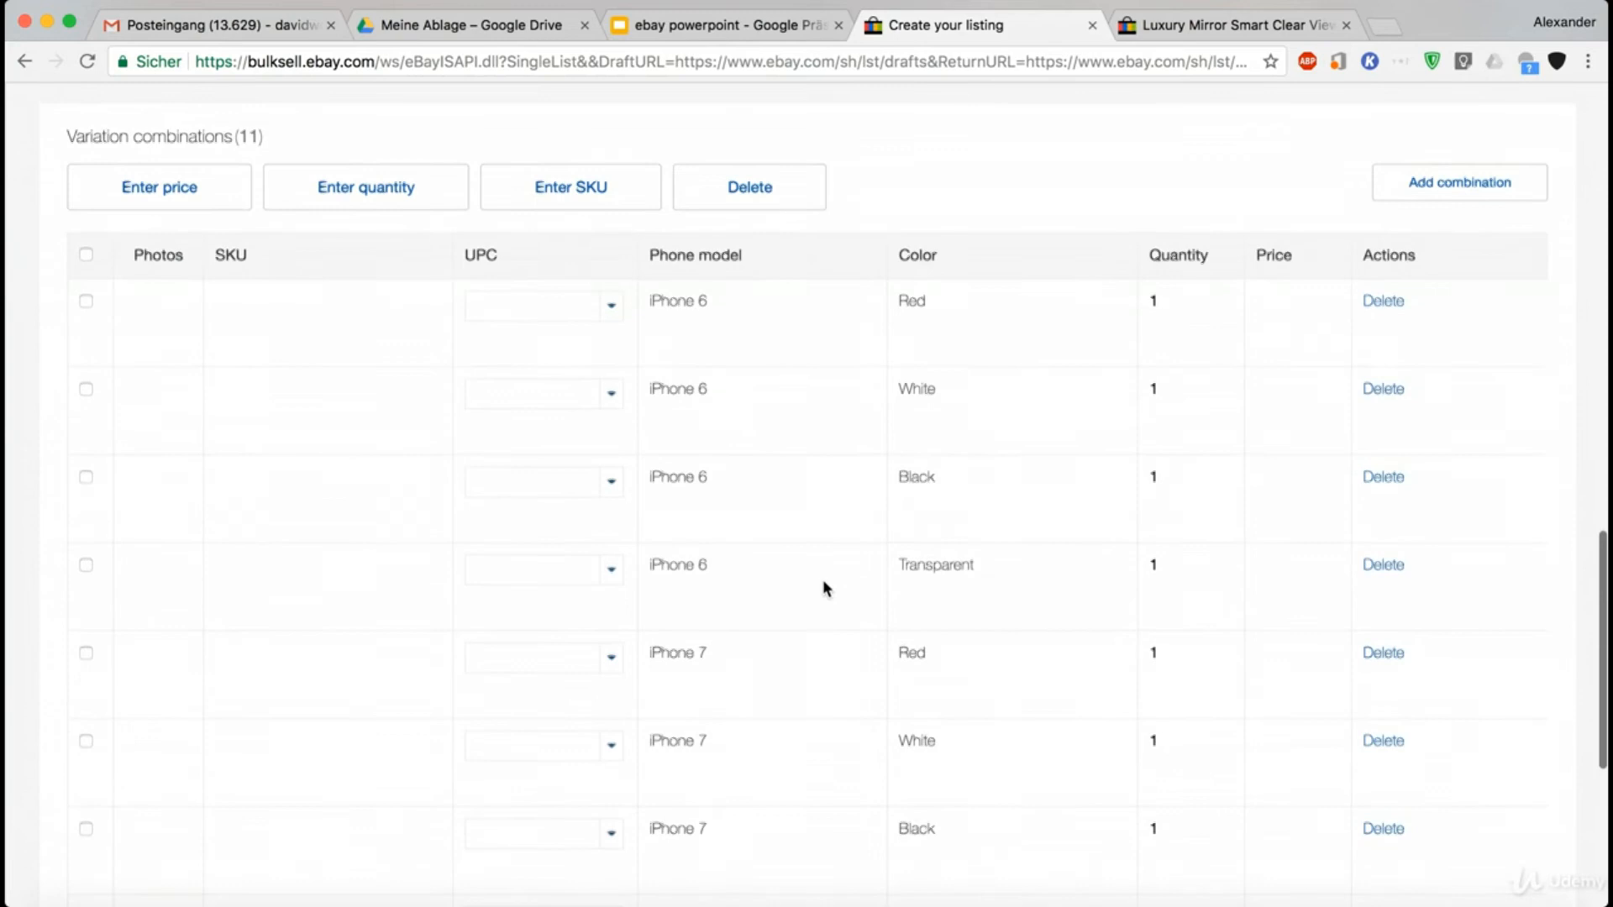
pyautogui.scroll(-6, 825, 588)
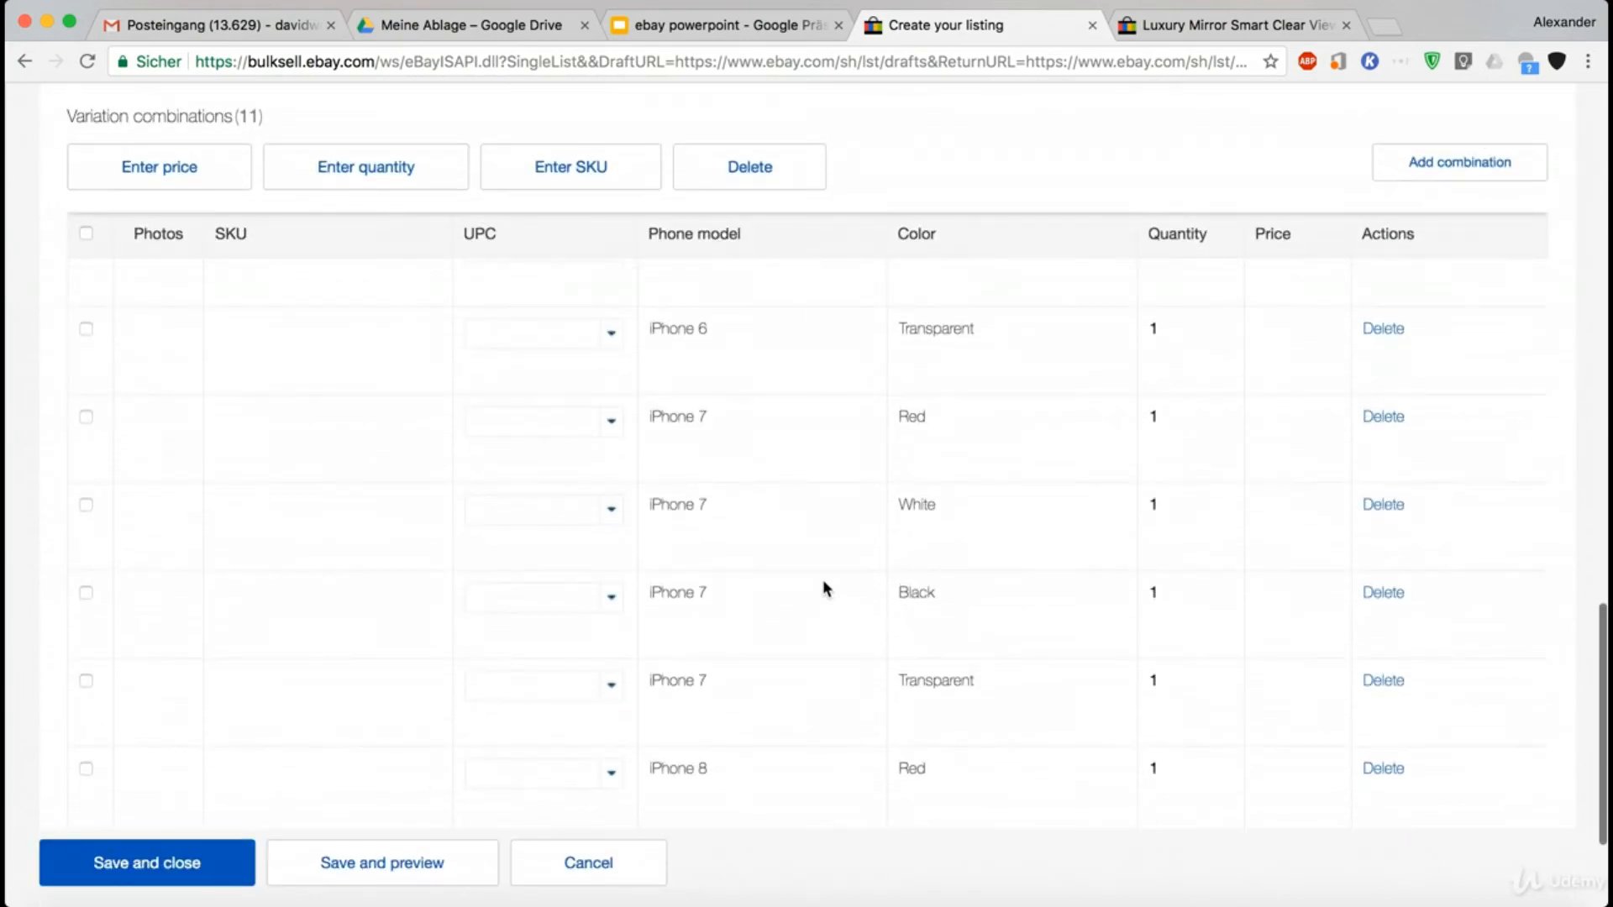
pyautogui.scroll(6, 824, 586)
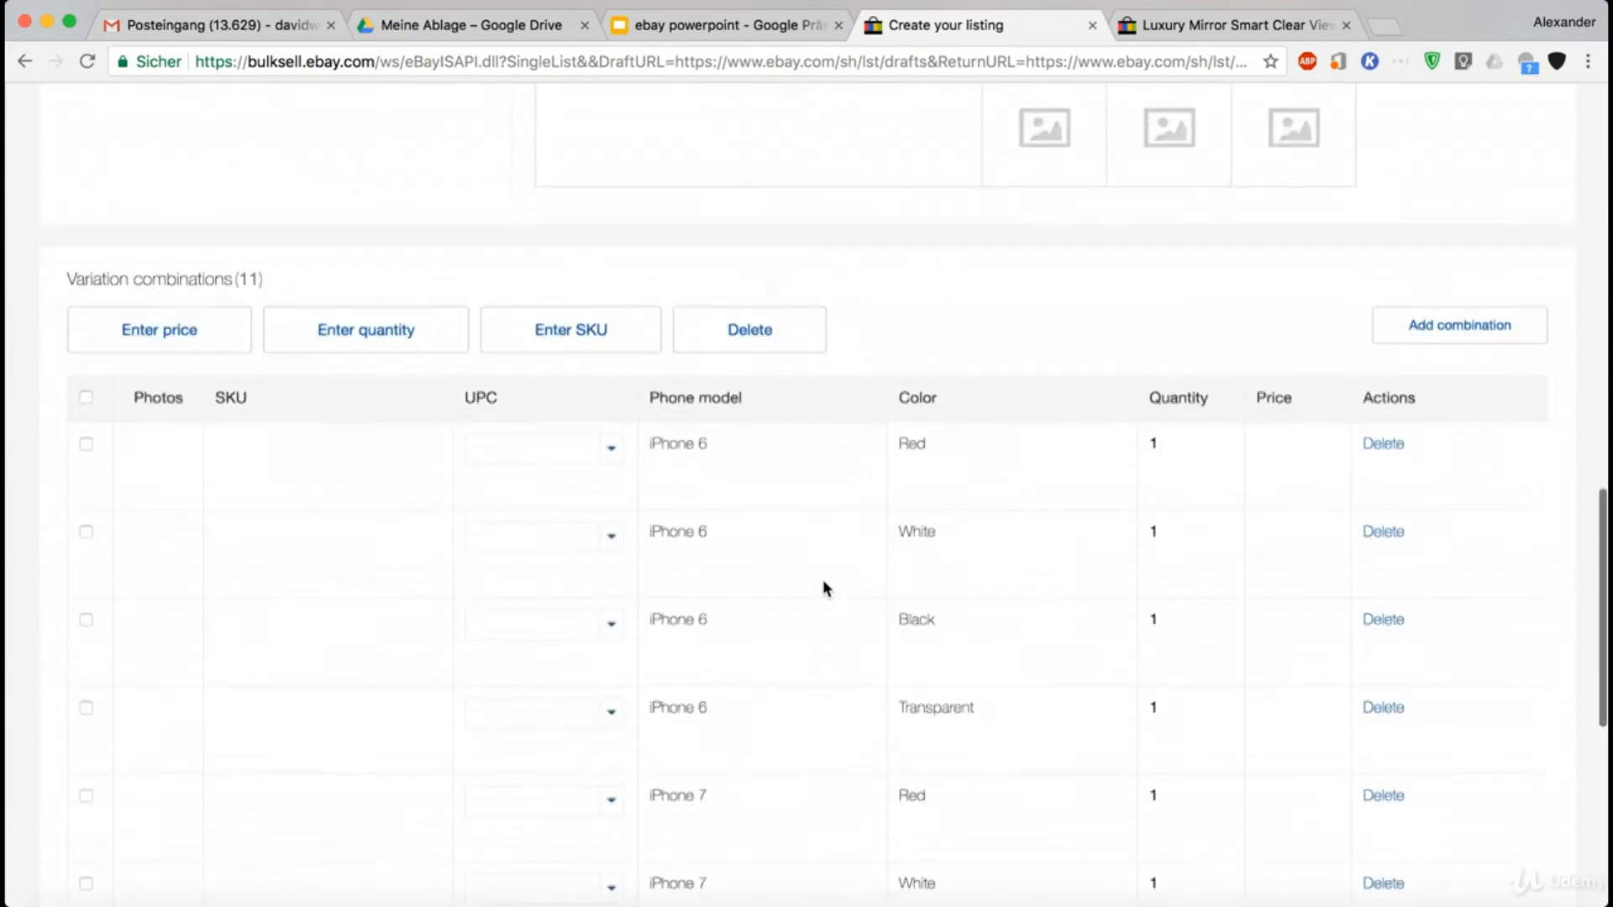
pyautogui.scroll(-1, 585, 409)
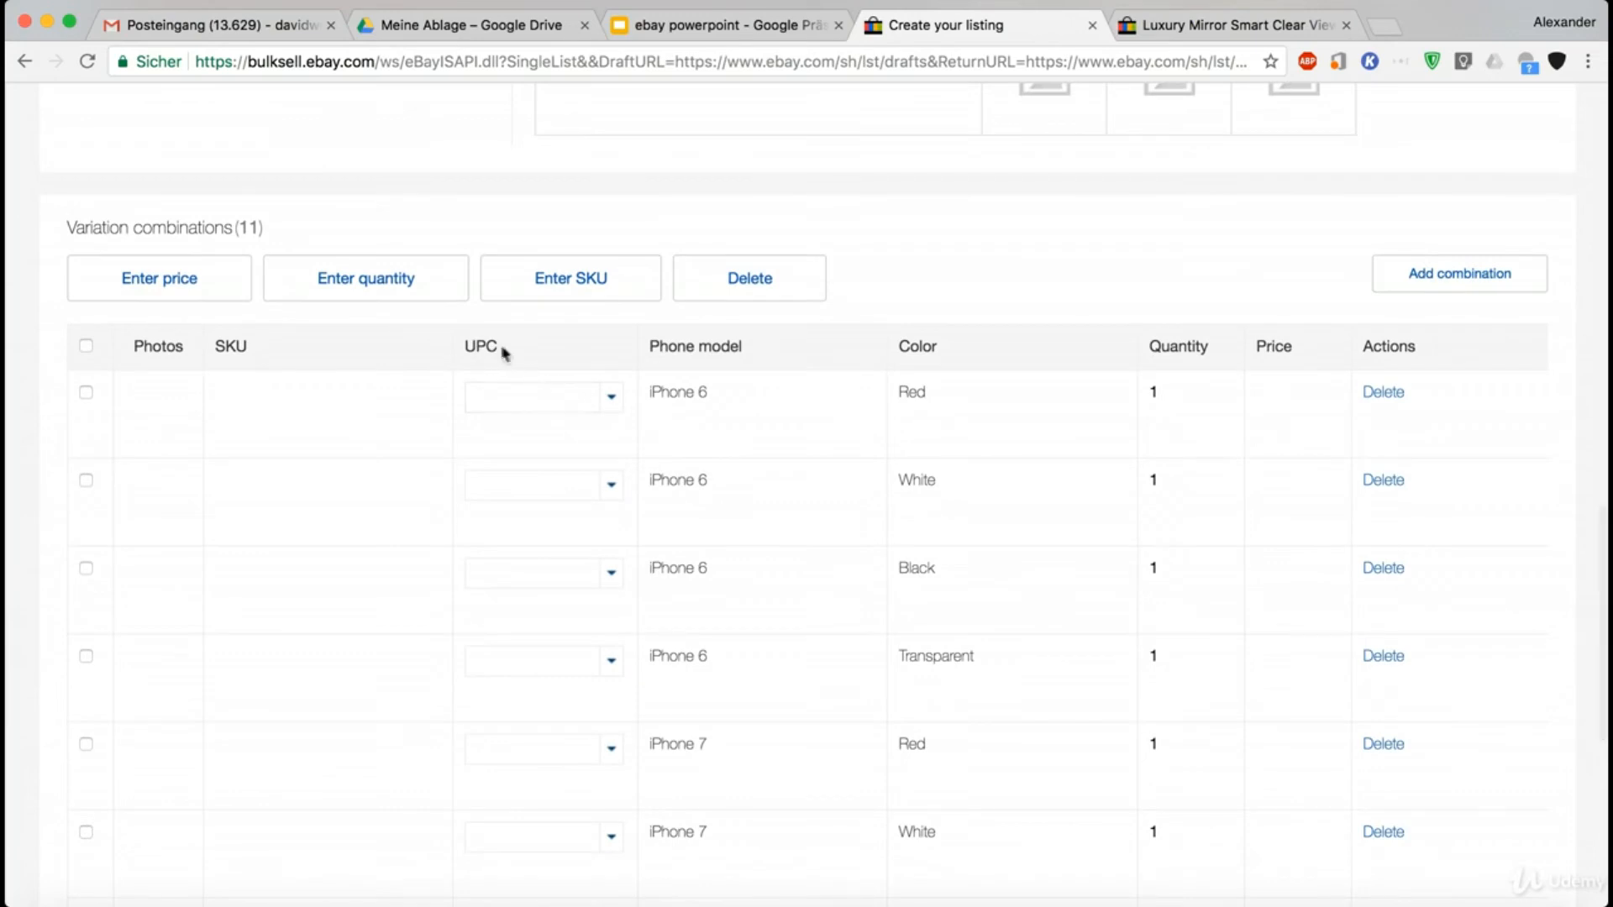
pyautogui.click(611, 396)
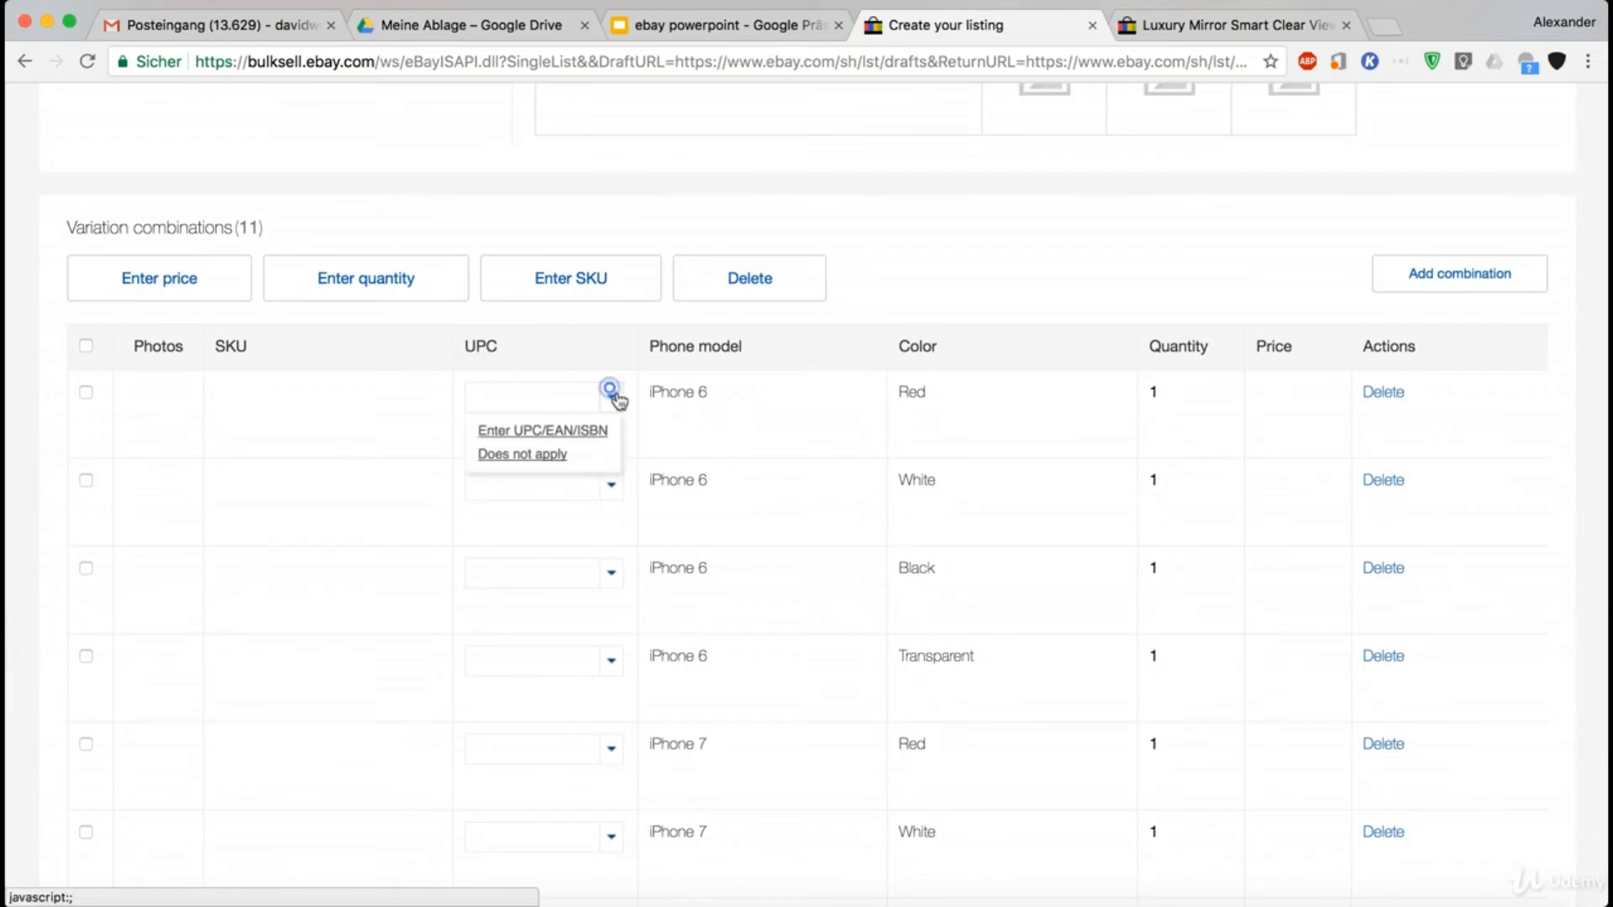
pyautogui.click(554, 461)
pyautogui.click(611, 483)
pyautogui.click(544, 539)
pyautogui.click(612, 574)
pyautogui.click(550, 630)
pyautogui.click(618, 663)
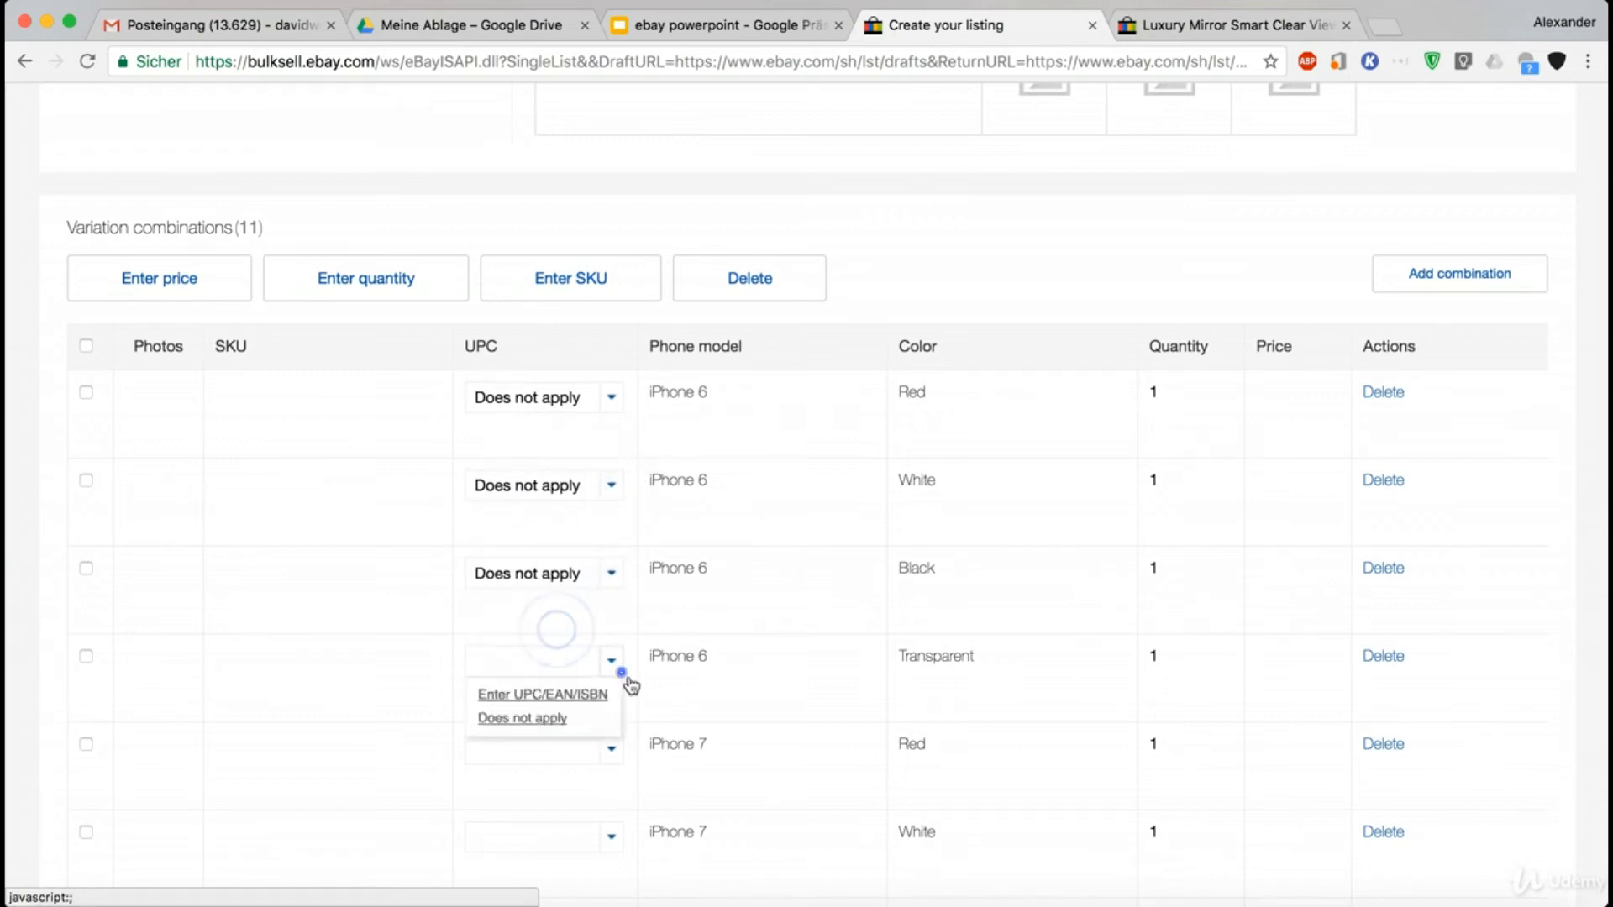
pyautogui.click(519, 718)
# - Set the quantity to 5 individually for the iPhone 6 Red, White and Black combinations
pyautogui.scroll(-2, 558, 630)
pyautogui.scroll(-5, 558, 630)
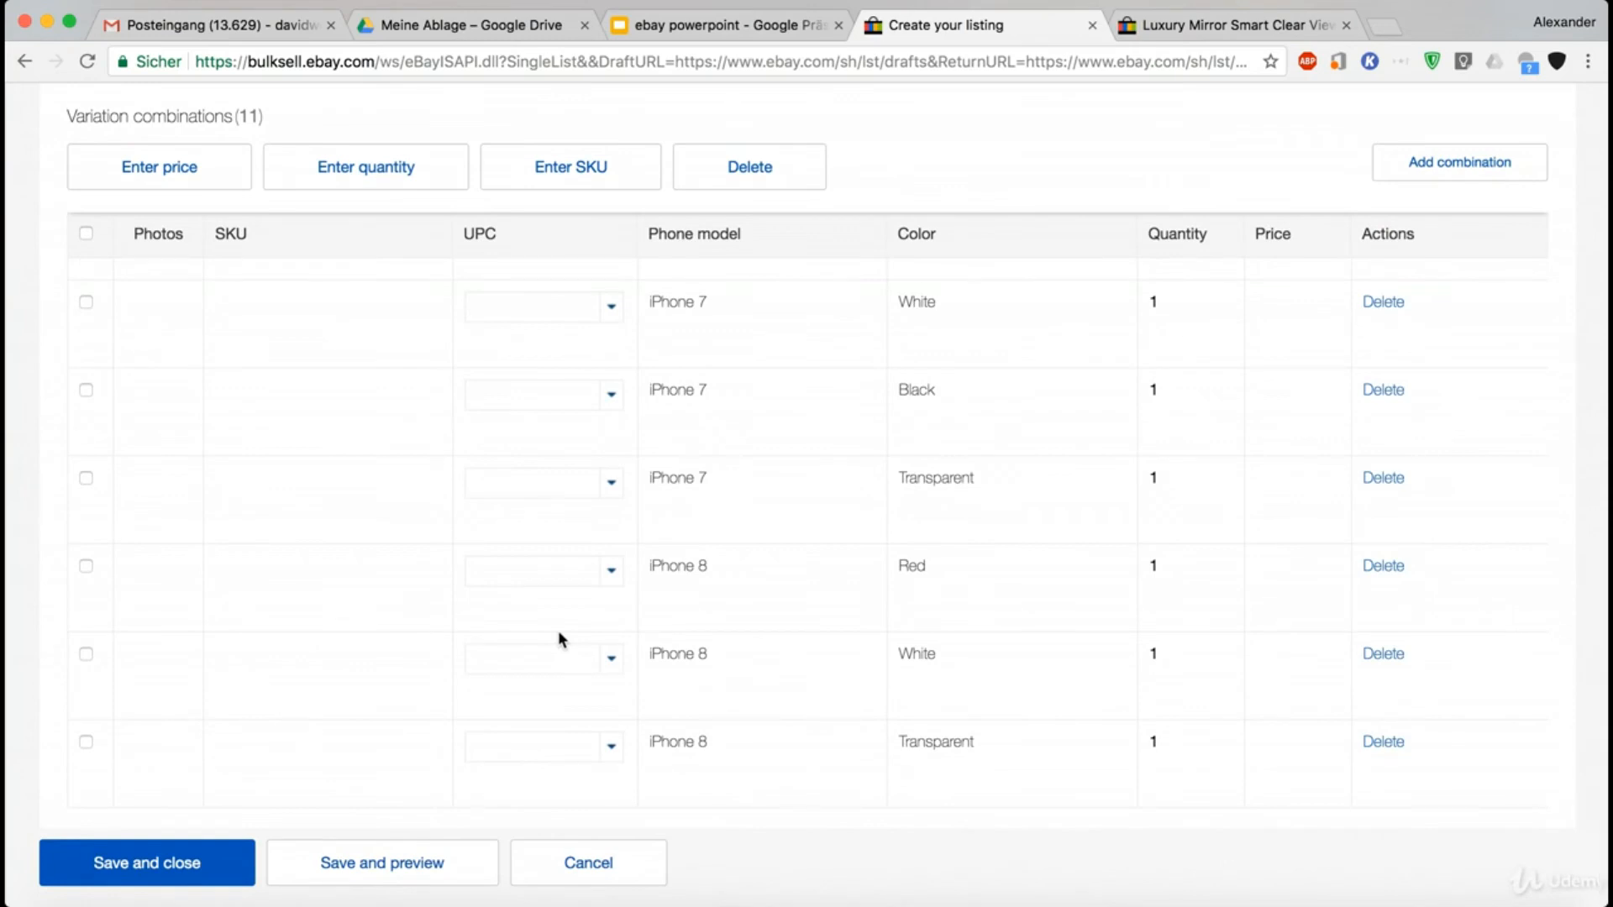
pyautogui.scroll(10, 558, 630)
pyautogui.scroll(-4, 558, 630)
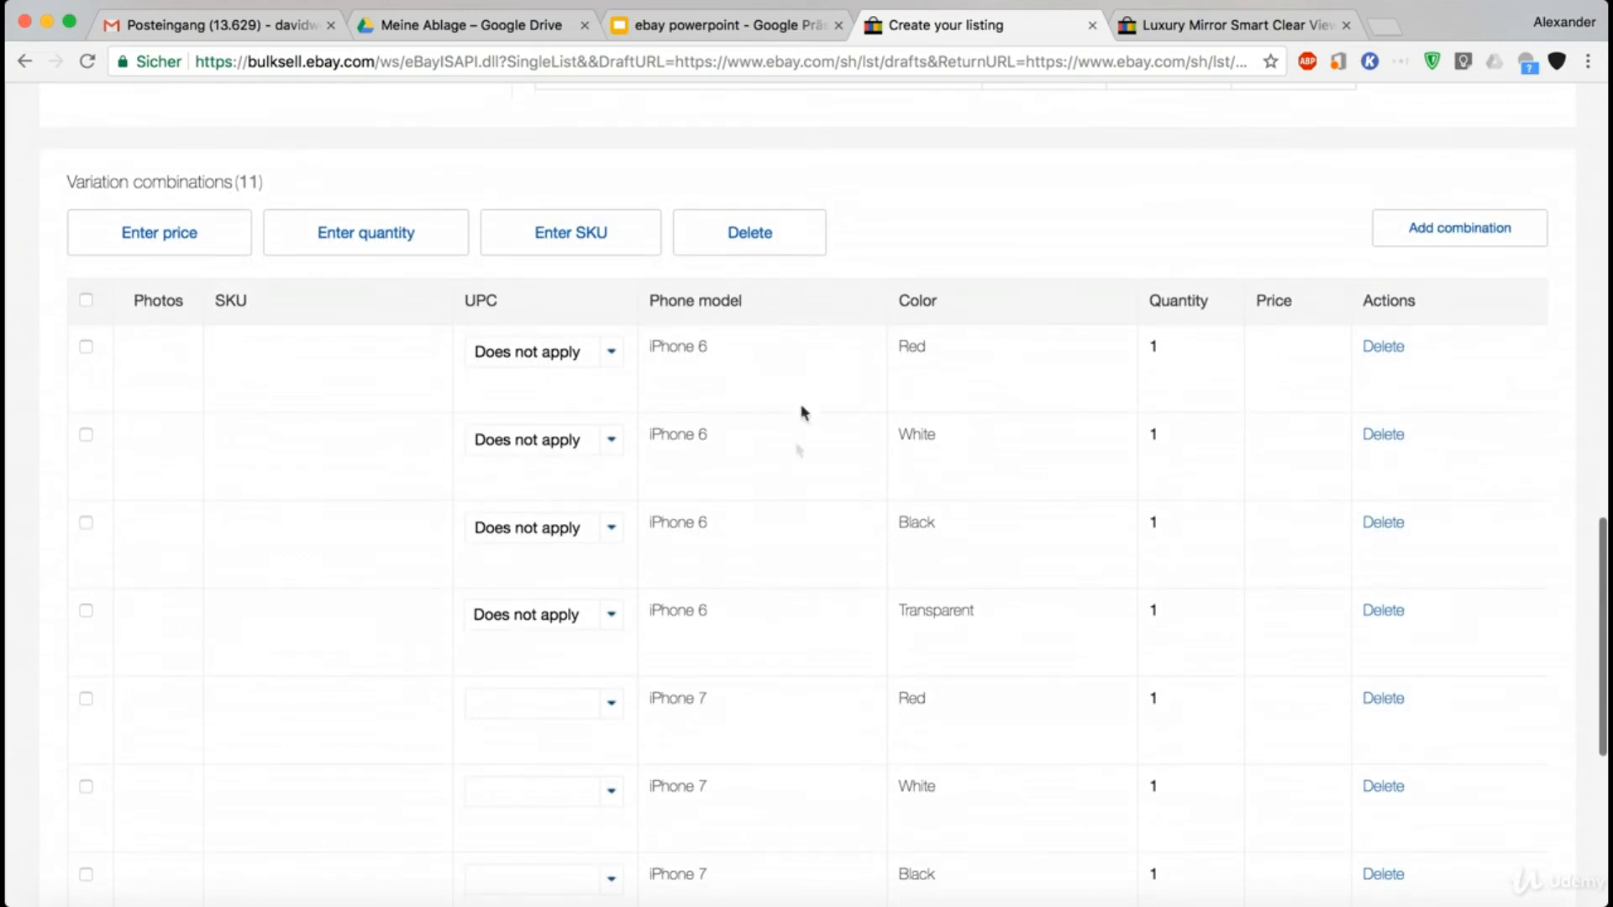
pyautogui.click(1188, 345)
pyautogui.click(1188, 345)
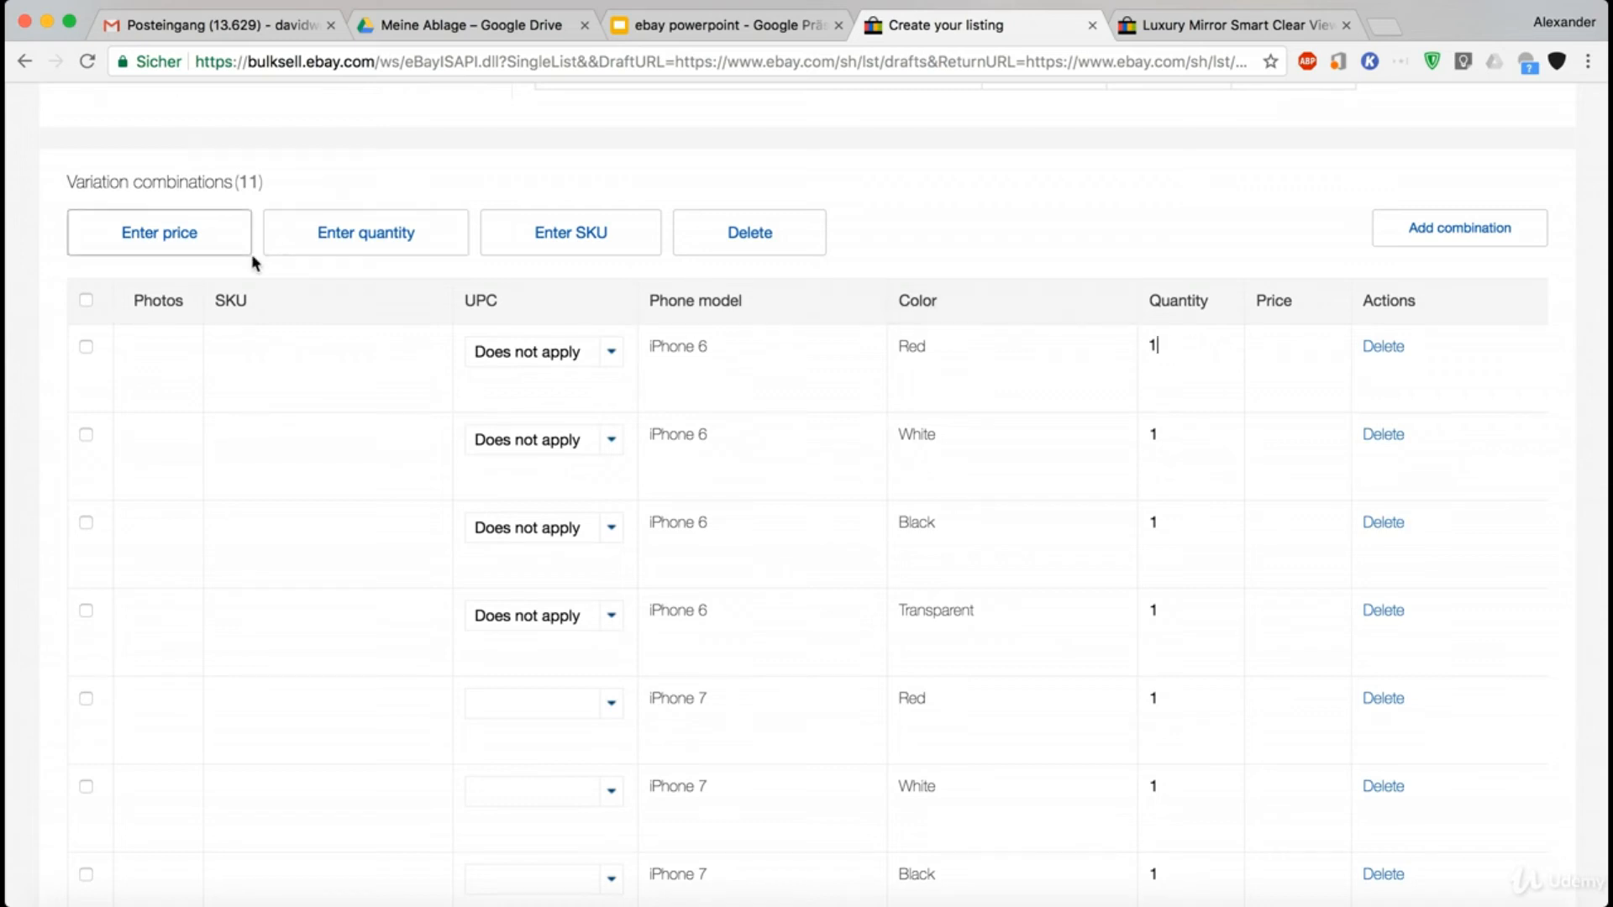
pyautogui.scroll(-5, 1226, 460)
pyautogui.scroll(6, 1226, 460)
pyautogui.doubleClick(1191, 426)
pyautogui.write('5')
pyautogui.doubleClick(1181, 508)
pyautogui.write('5')
pyautogui.doubleClick(1181, 598)
pyautogui.write('5')
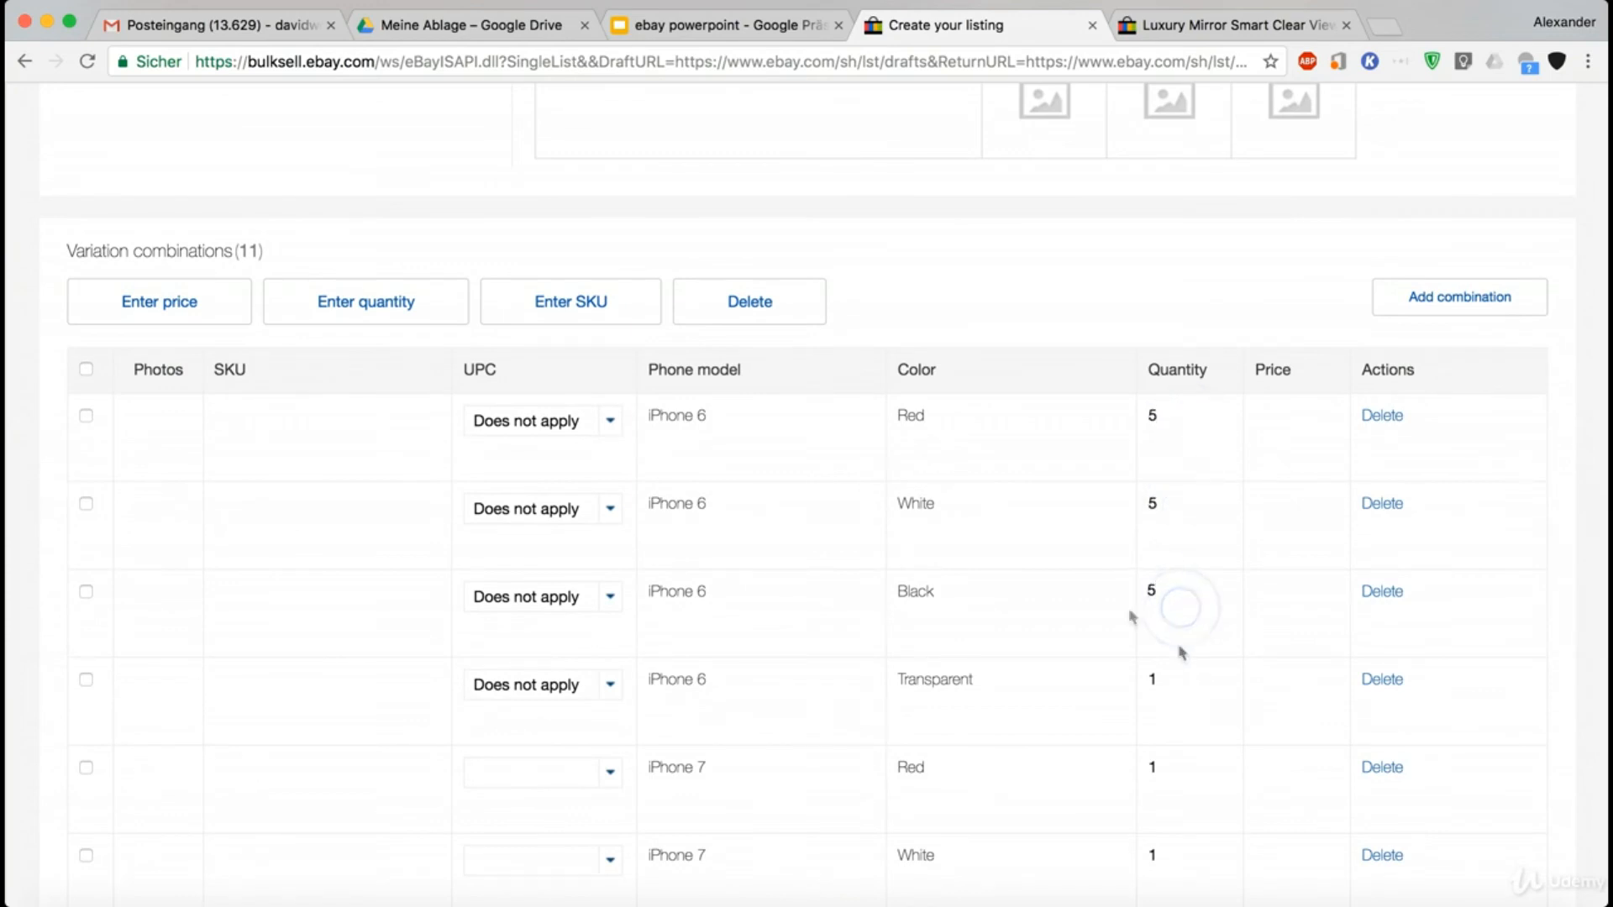
# - Select all variation combinations and set their quantity to 5 in one bulk edit
pyautogui.click(92, 374)
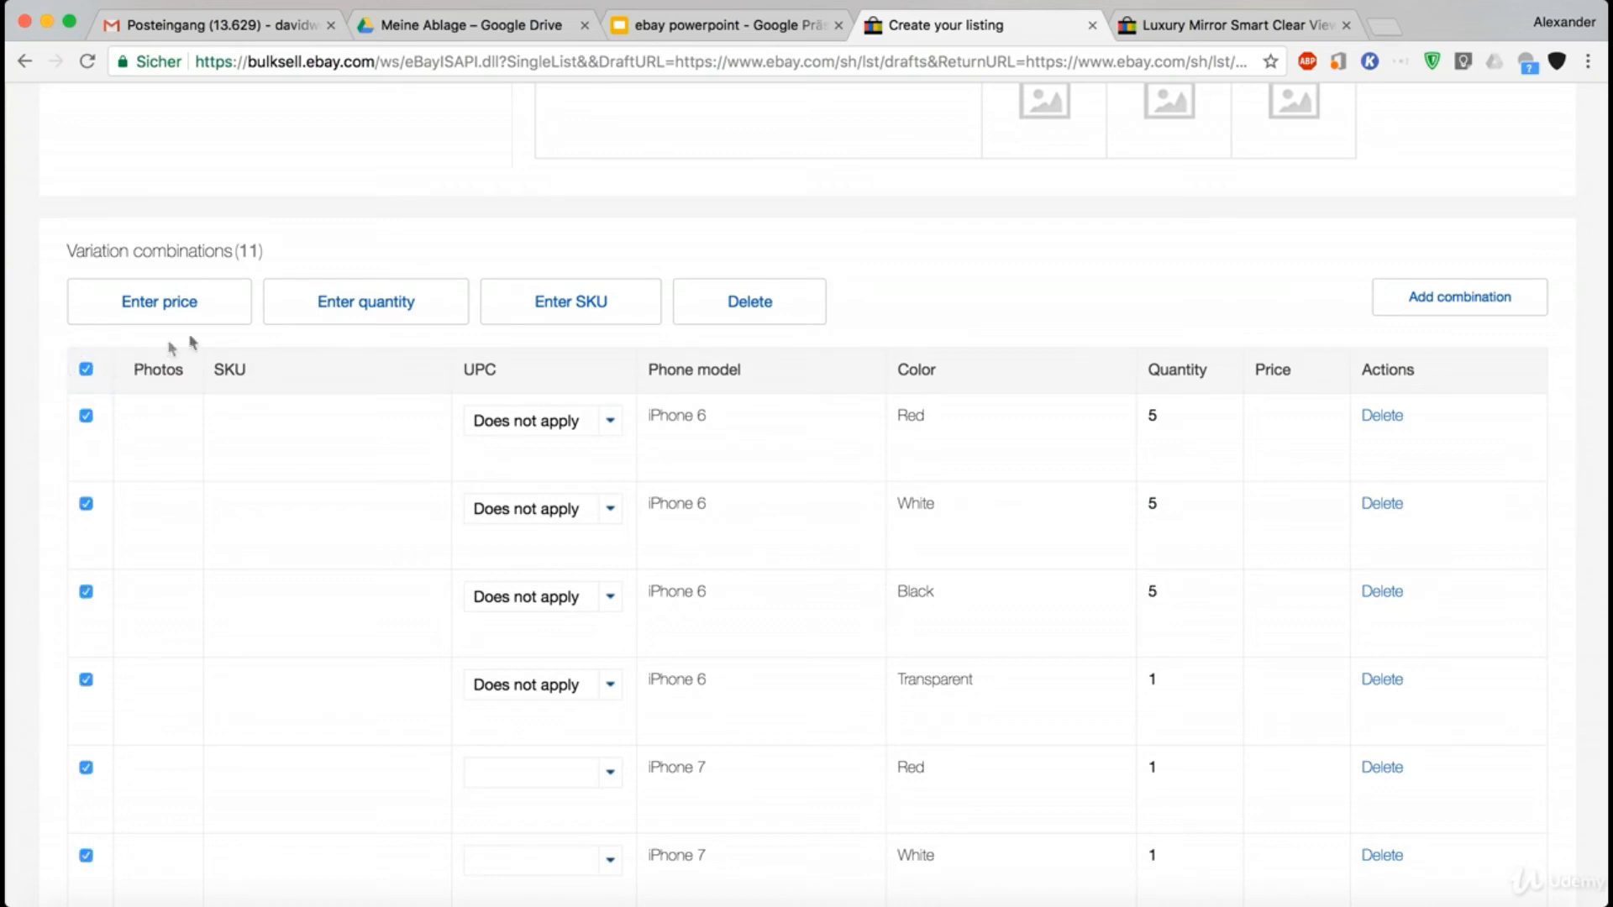
pyautogui.click(303, 317)
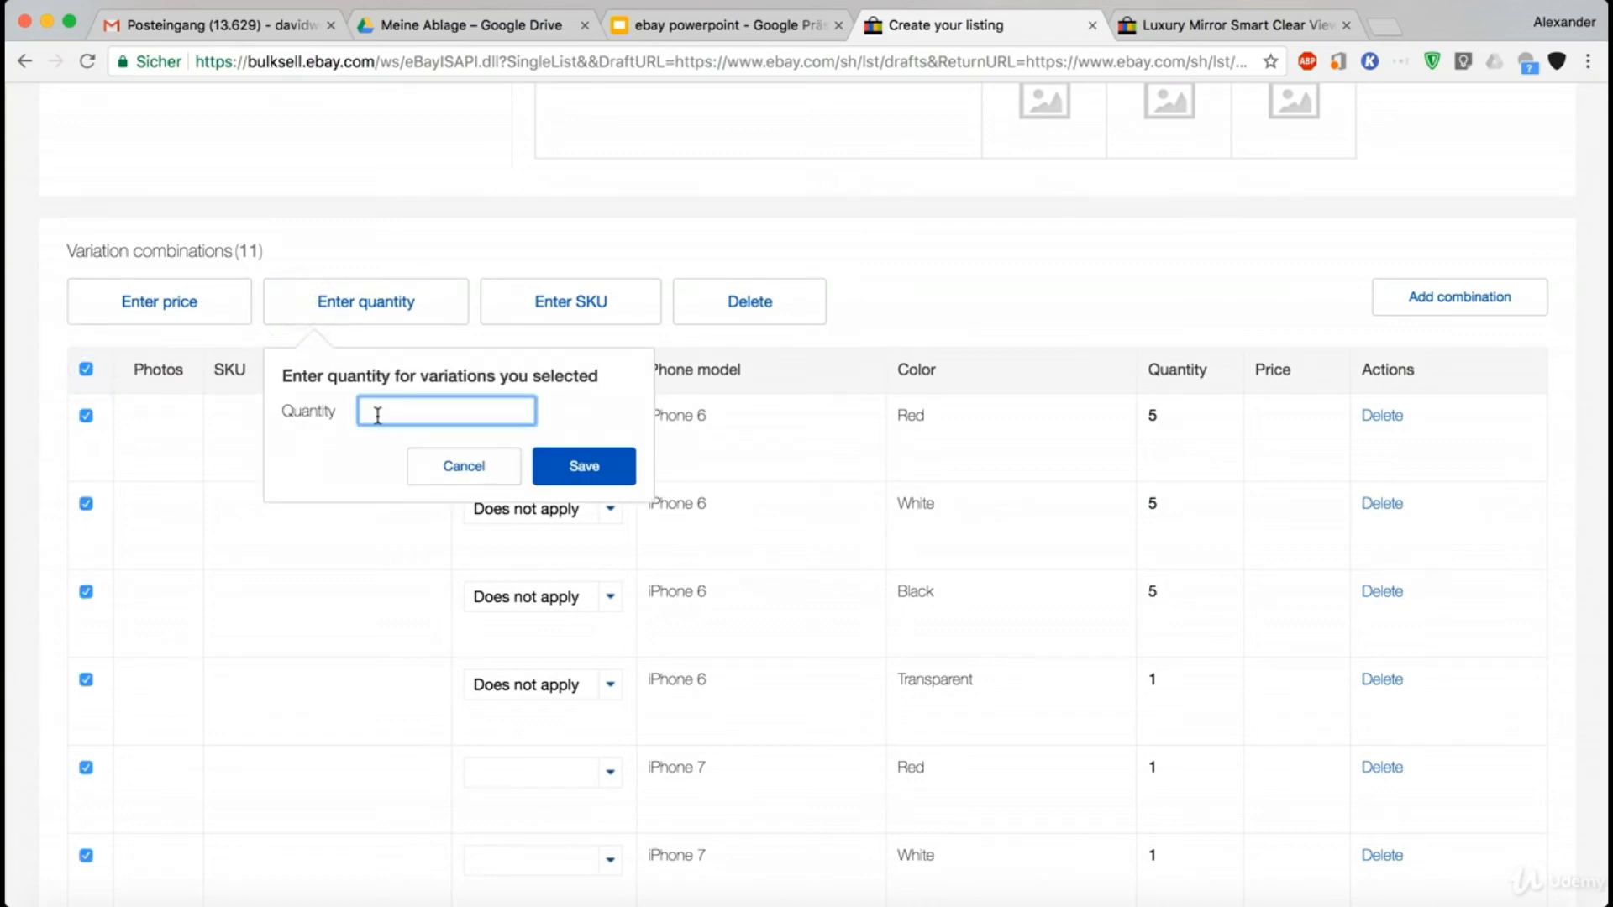
pyautogui.click(579, 465)
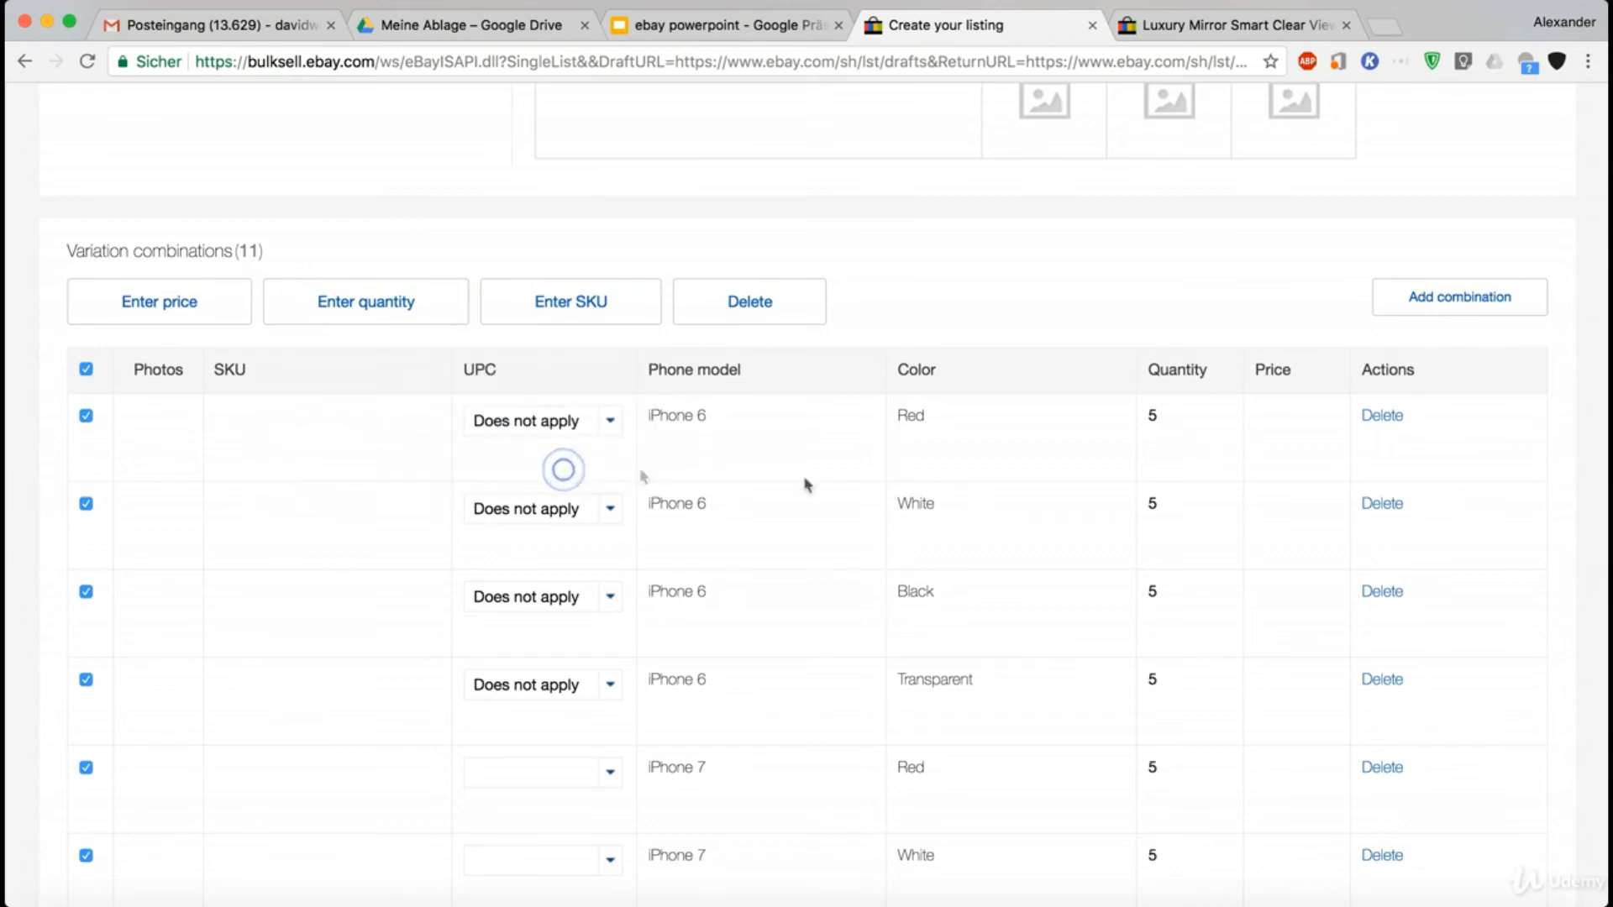
# - Set the price of all selected variation combinations to 3.99 in one bulk edit
pyautogui.scroll(-5, 998, 542)
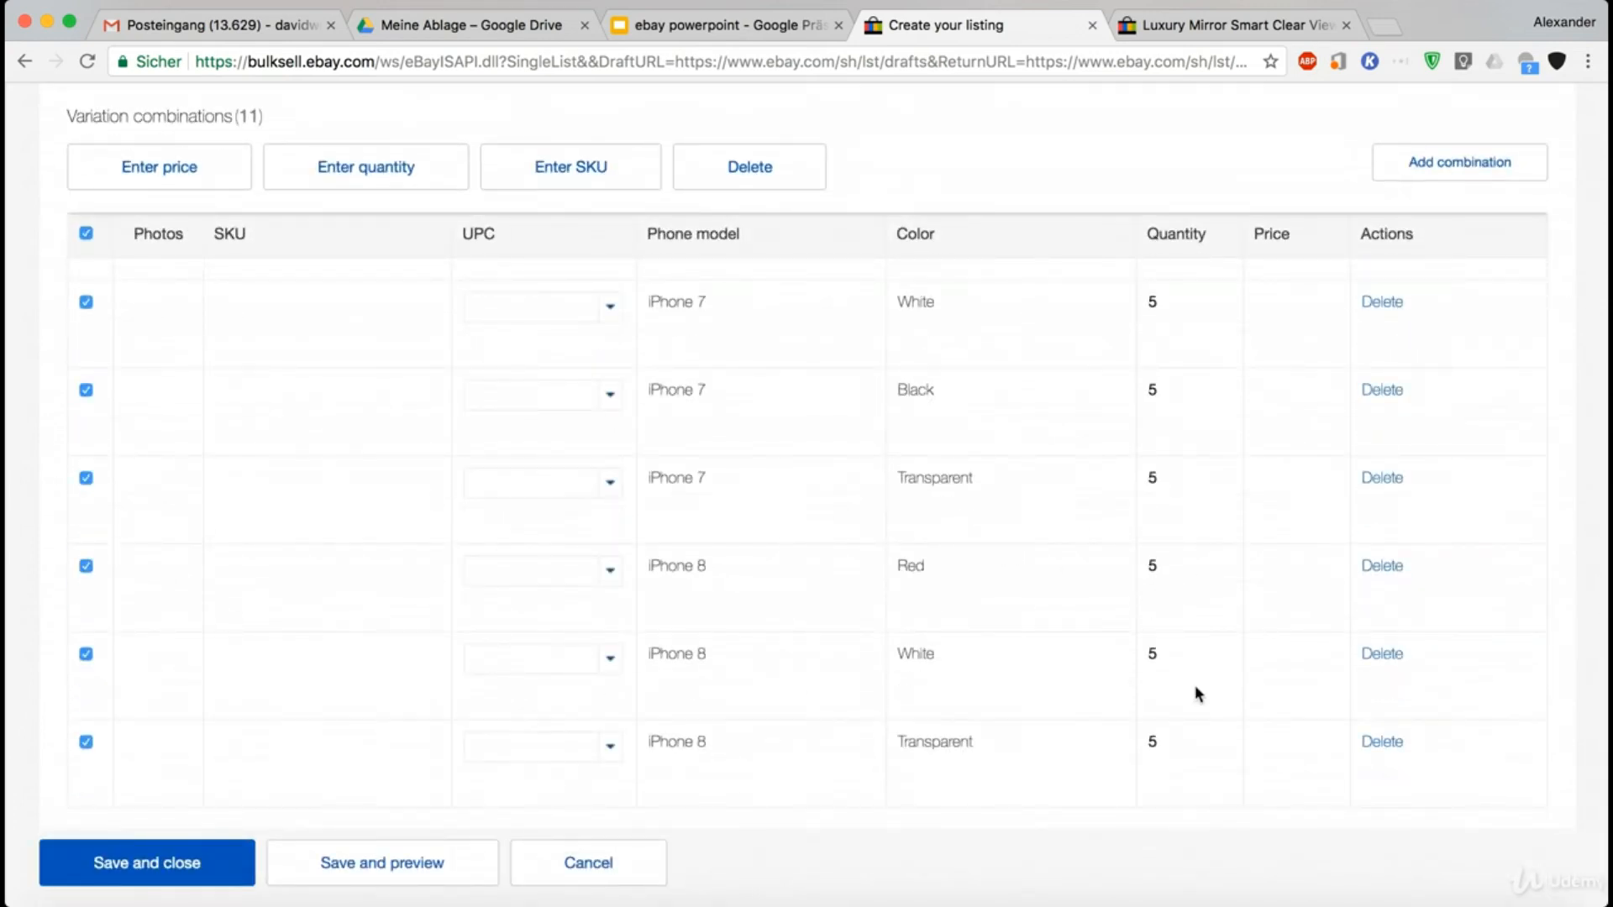
pyautogui.scroll(2, 1197, 692)
pyautogui.scroll(5, 1197, 688)
pyautogui.scroll(-3, 1151, 583)
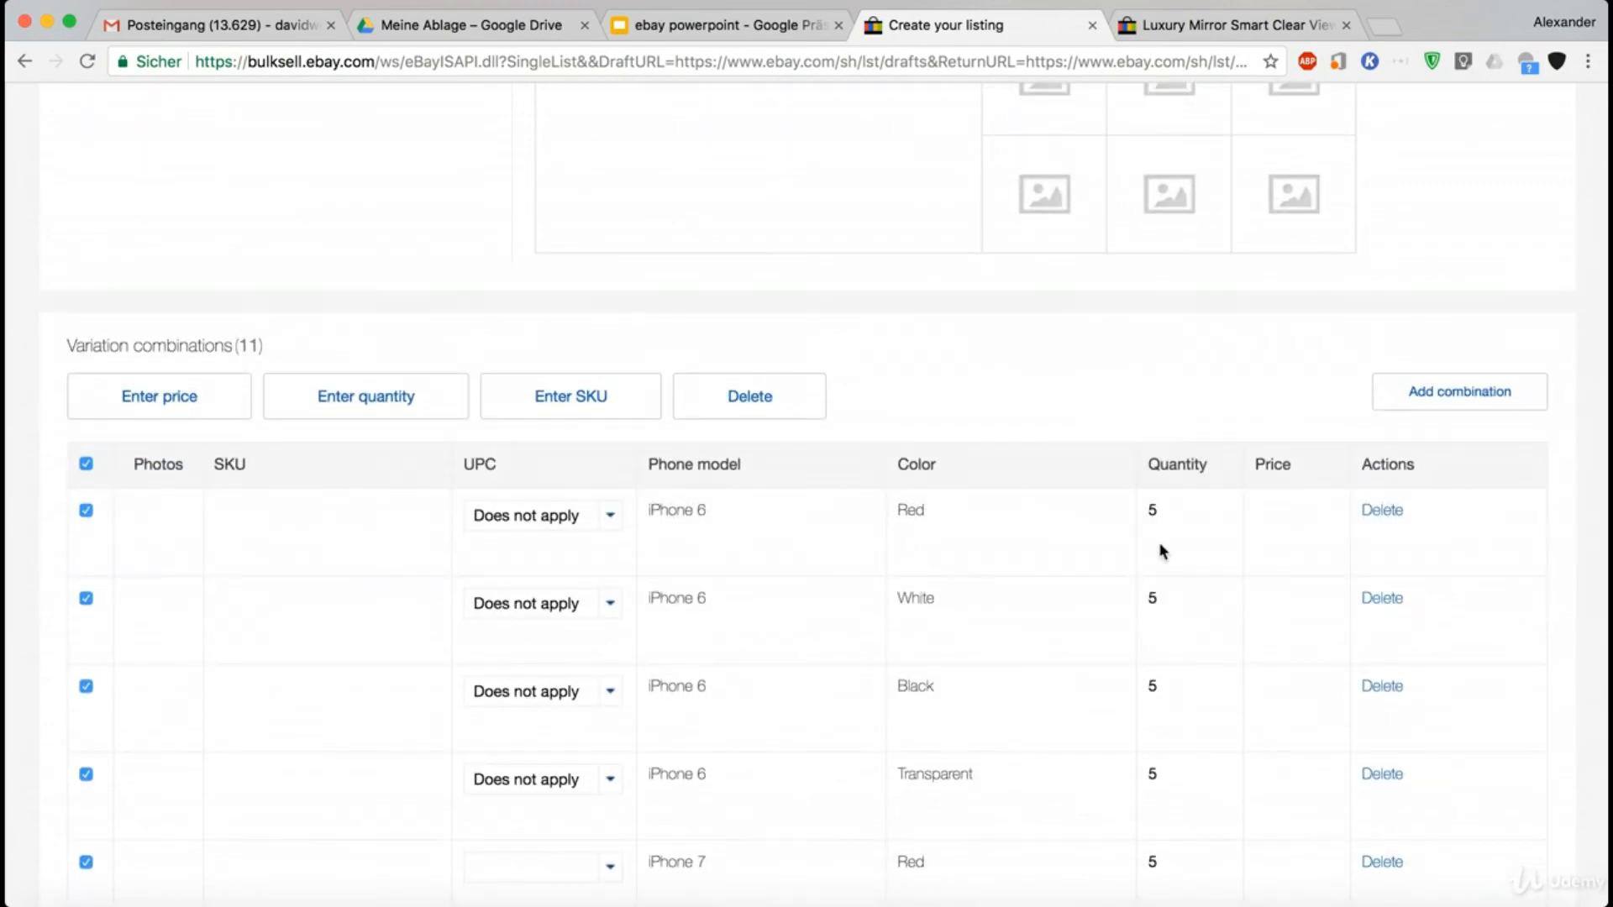
pyautogui.scroll(-1, 1159, 548)
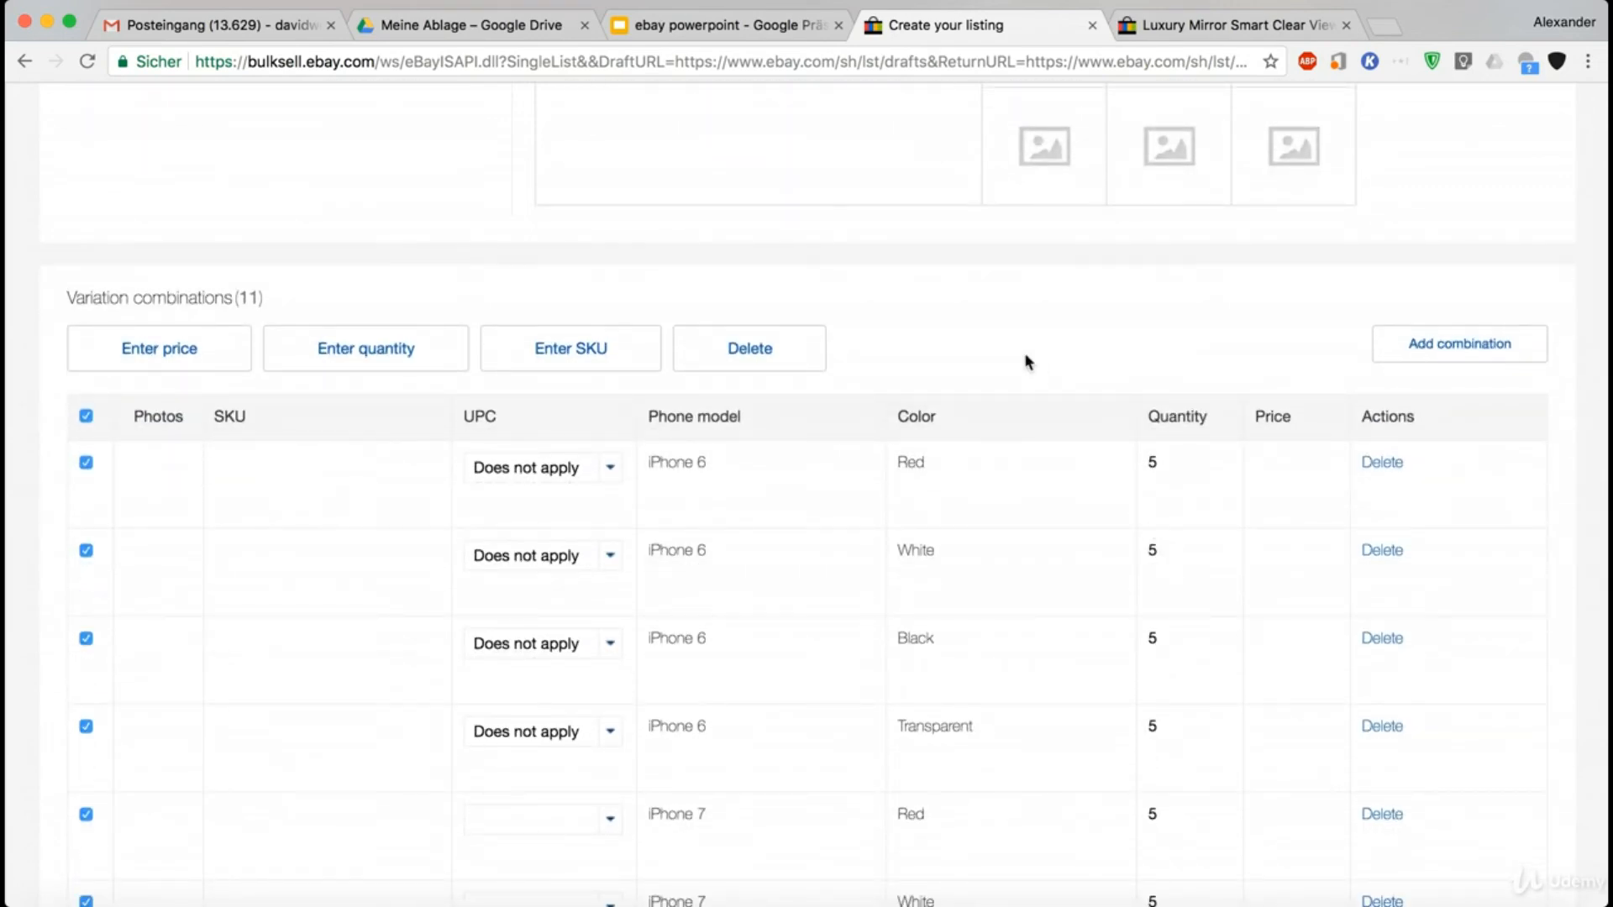
pyautogui.scroll(-1, 1026, 362)
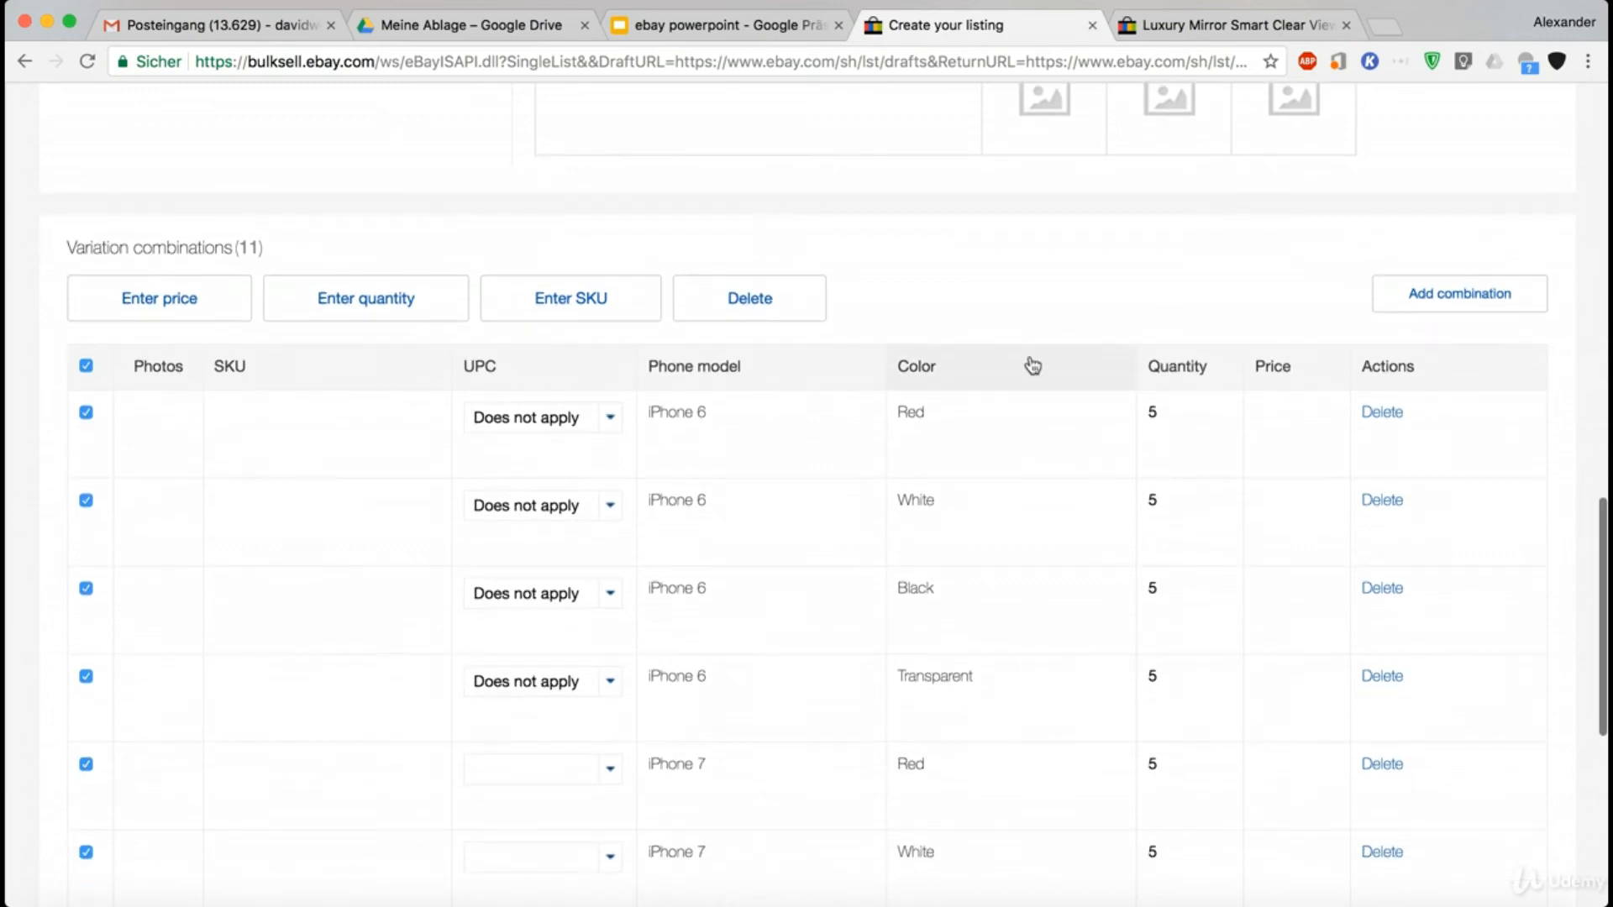
pyautogui.click(187, 304)
pyautogui.click(199, 410)
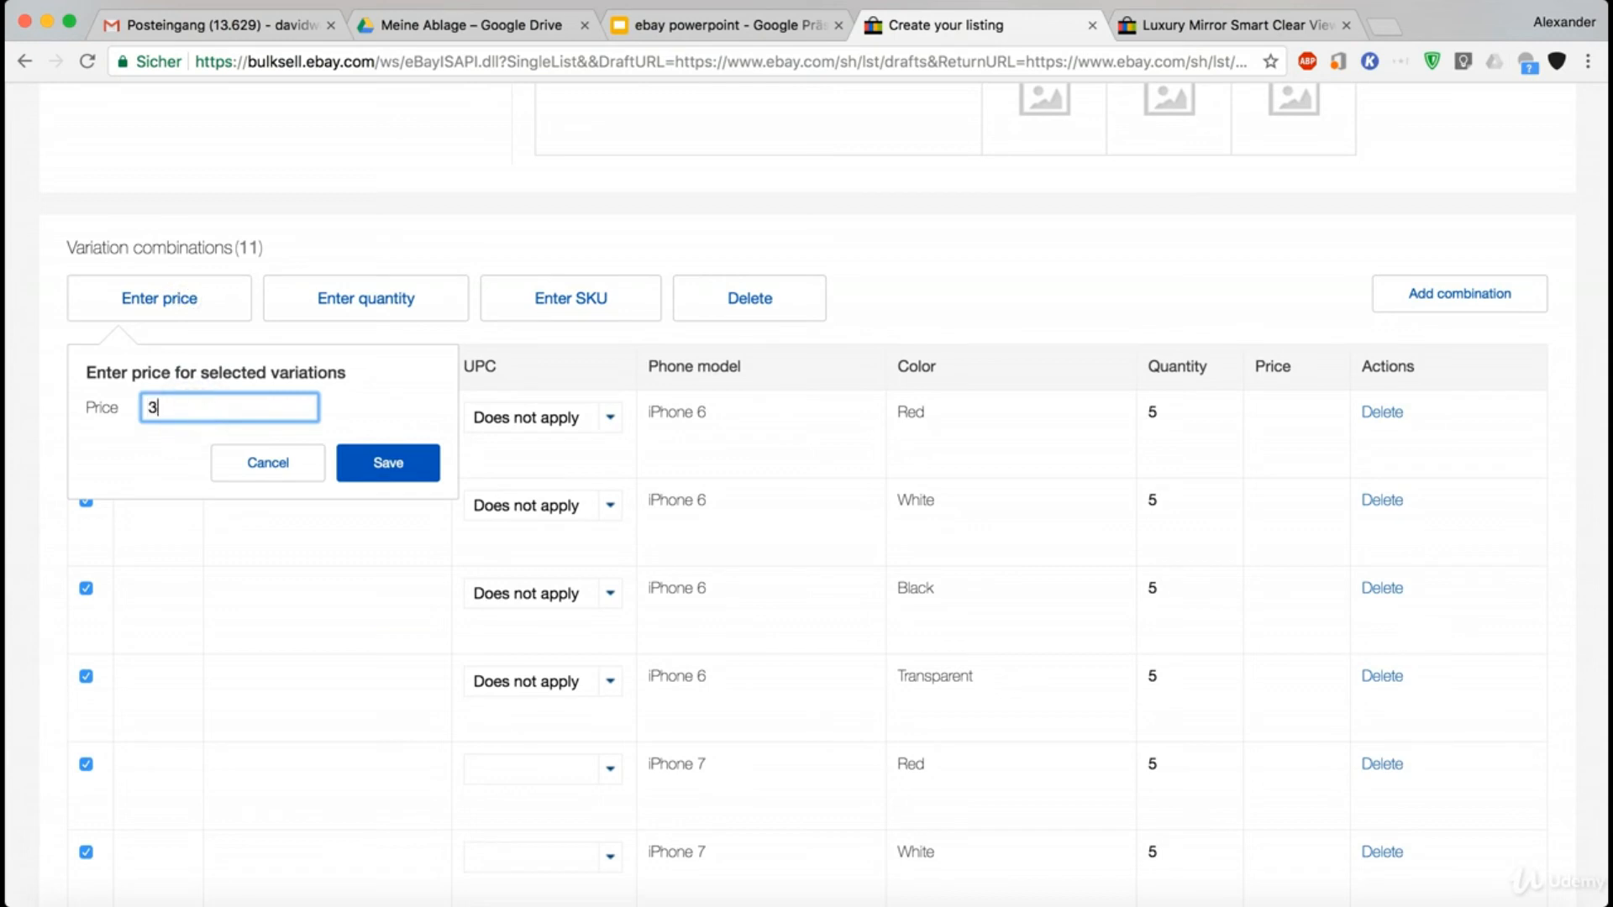
pyautogui.click(344, 477)
pyautogui.click(162, 410)
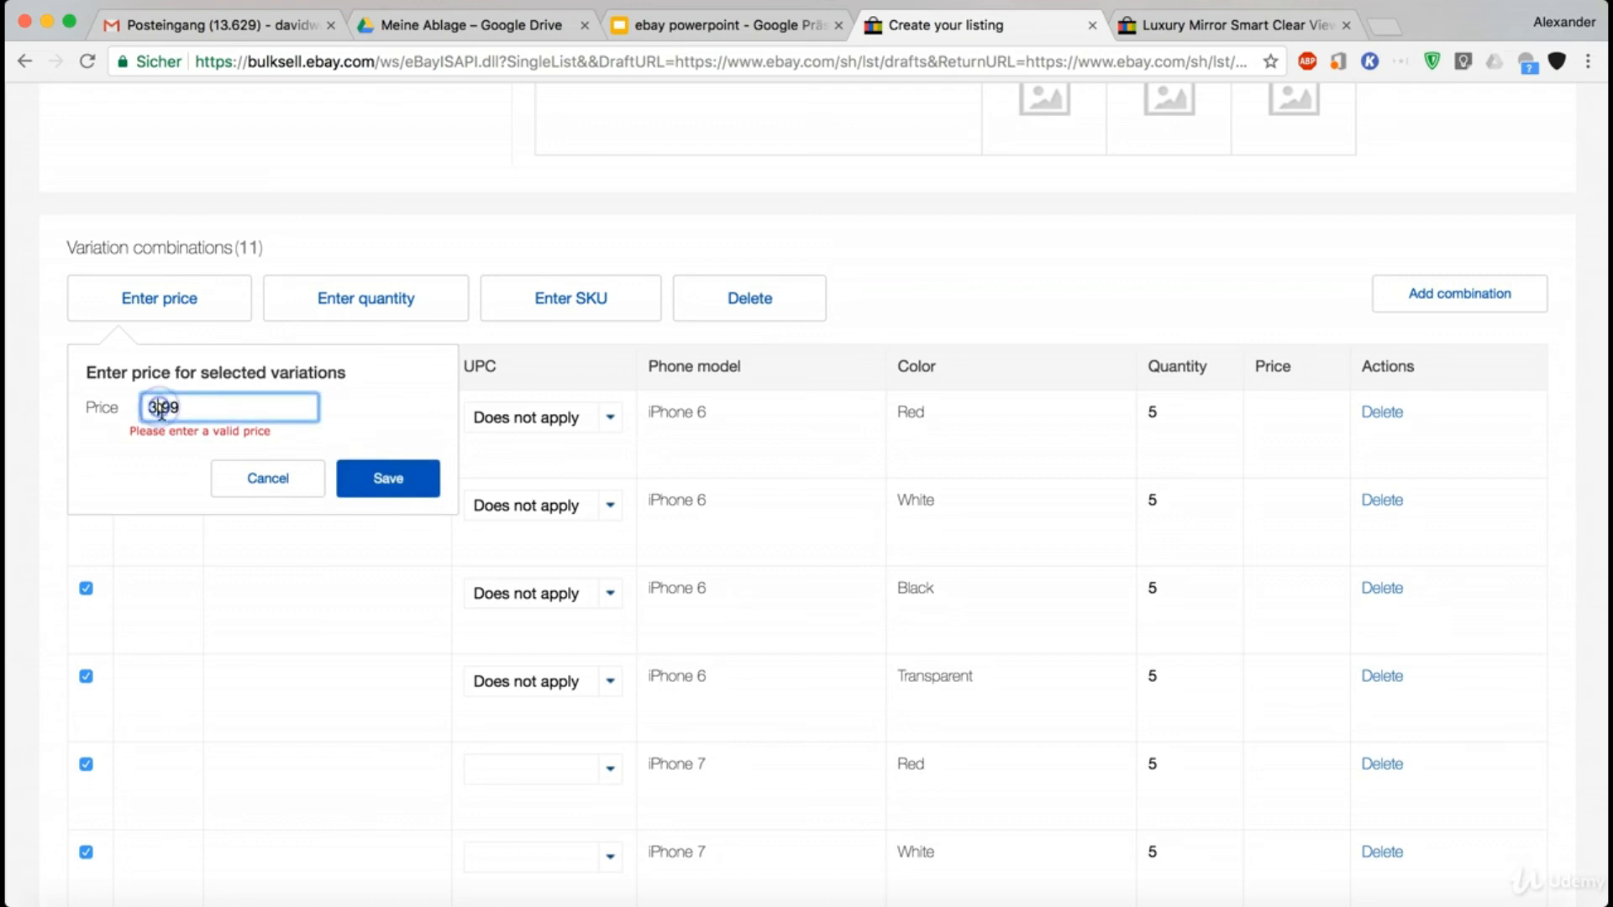
pyautogui.press('BackSpace')
pyautogui.write('3.')
pyautogui.click(388, 478)
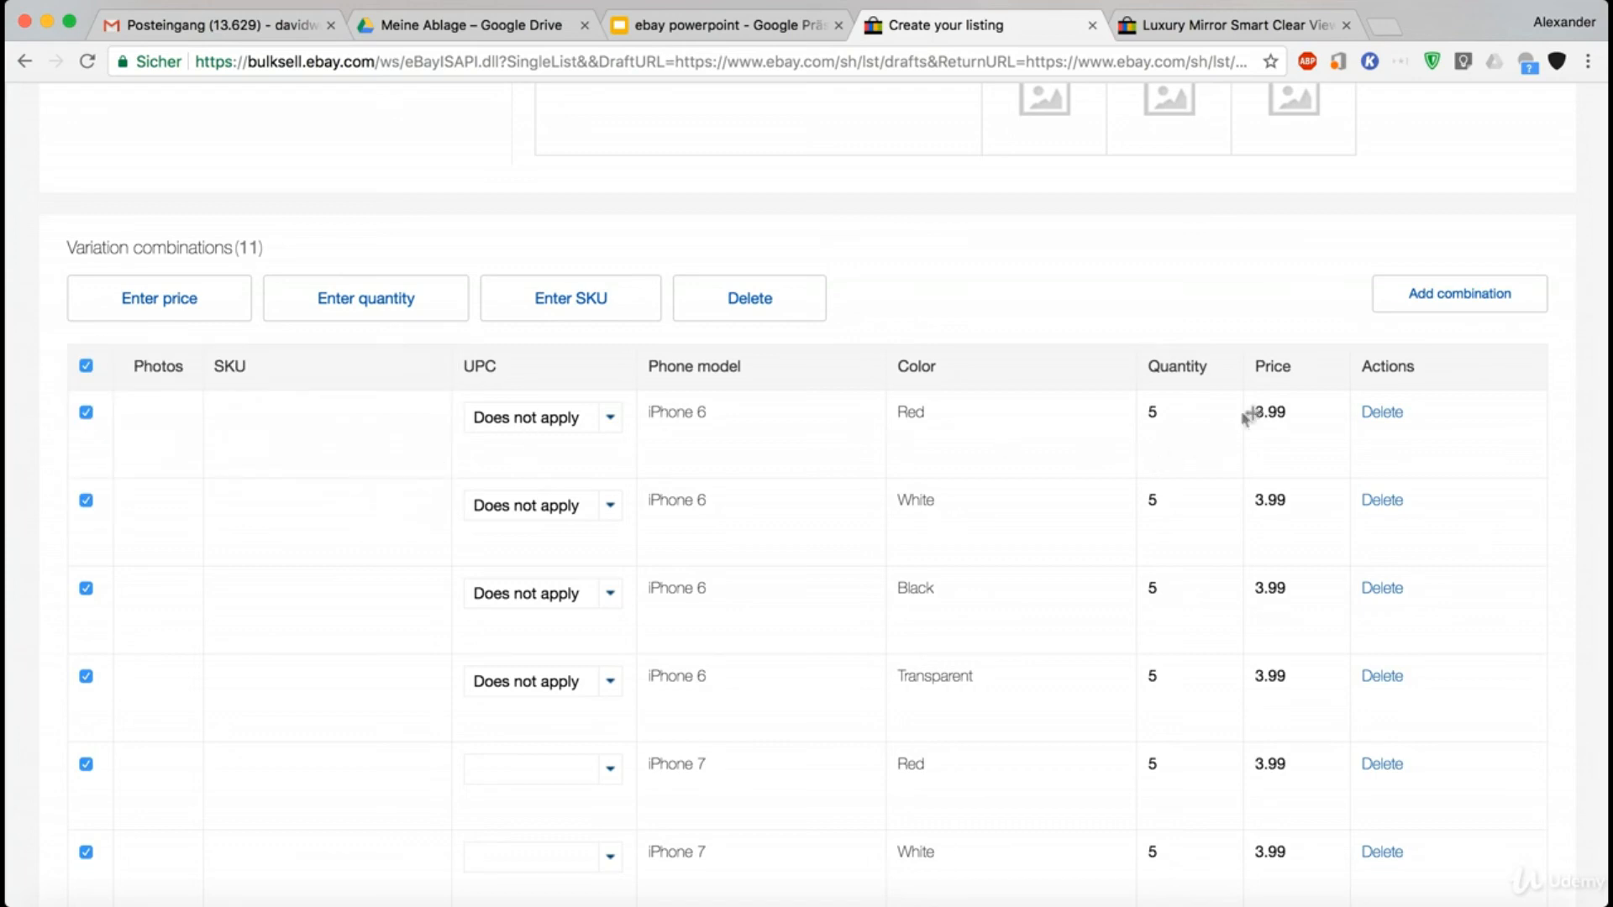
# - Check the variation photo section and the UPC, quantity and price entries of all variation combinations
pyautogui.scroll(-5, 1314, 495)
pyautogui.scroll(5, 1313, 485)
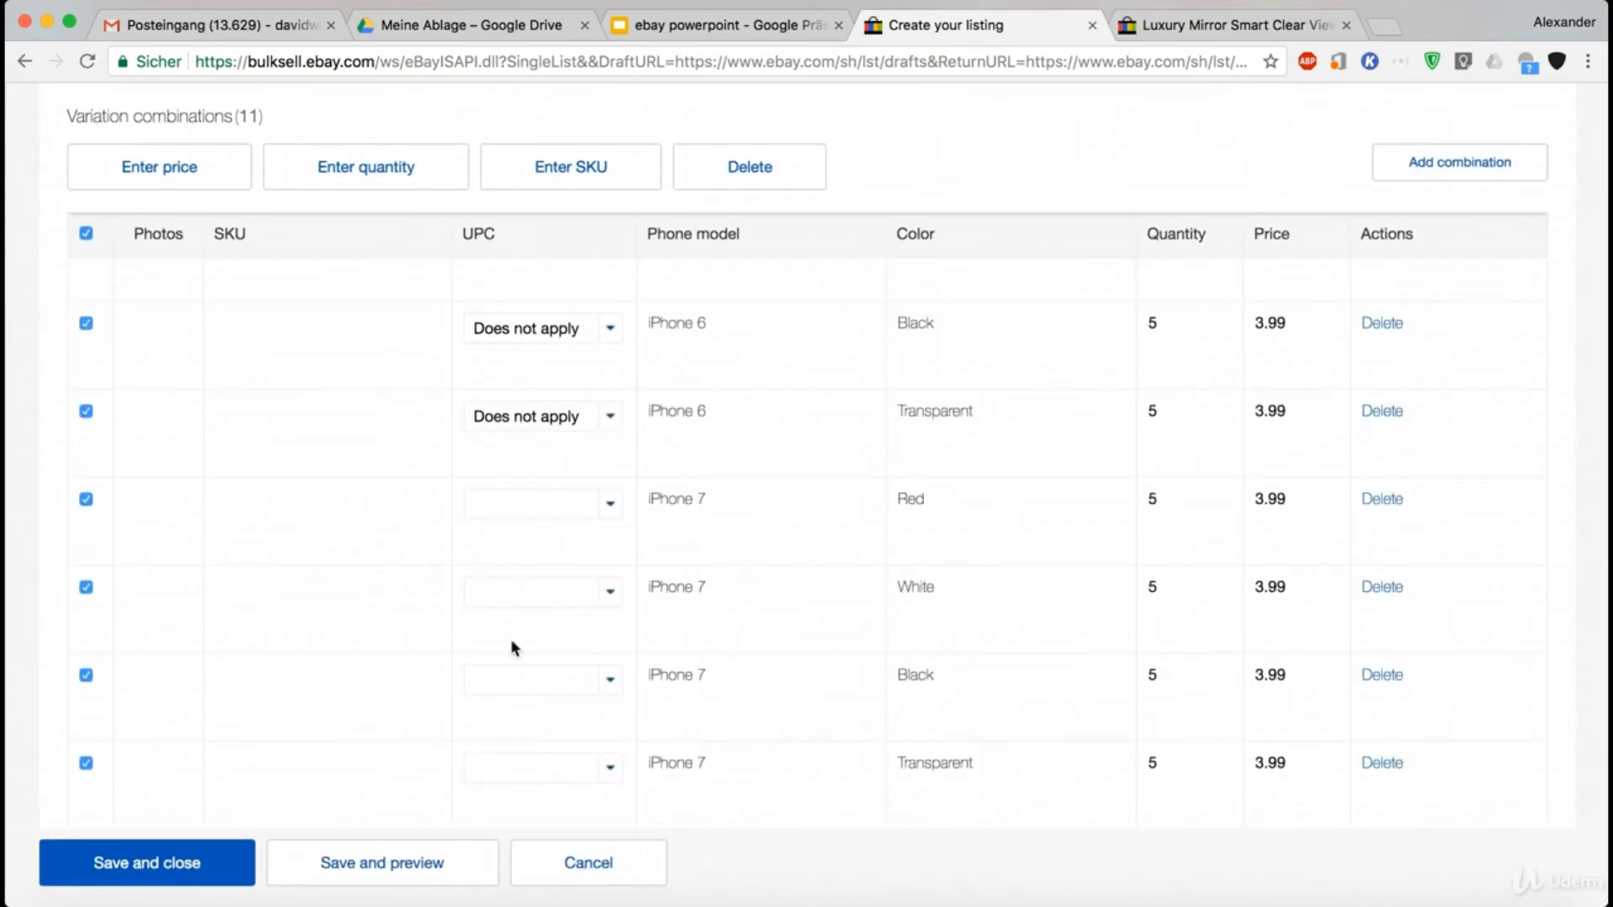
pyautogui.scroll(-3, 511, 639)
pyautogui.scroll(10, 1090, 485)
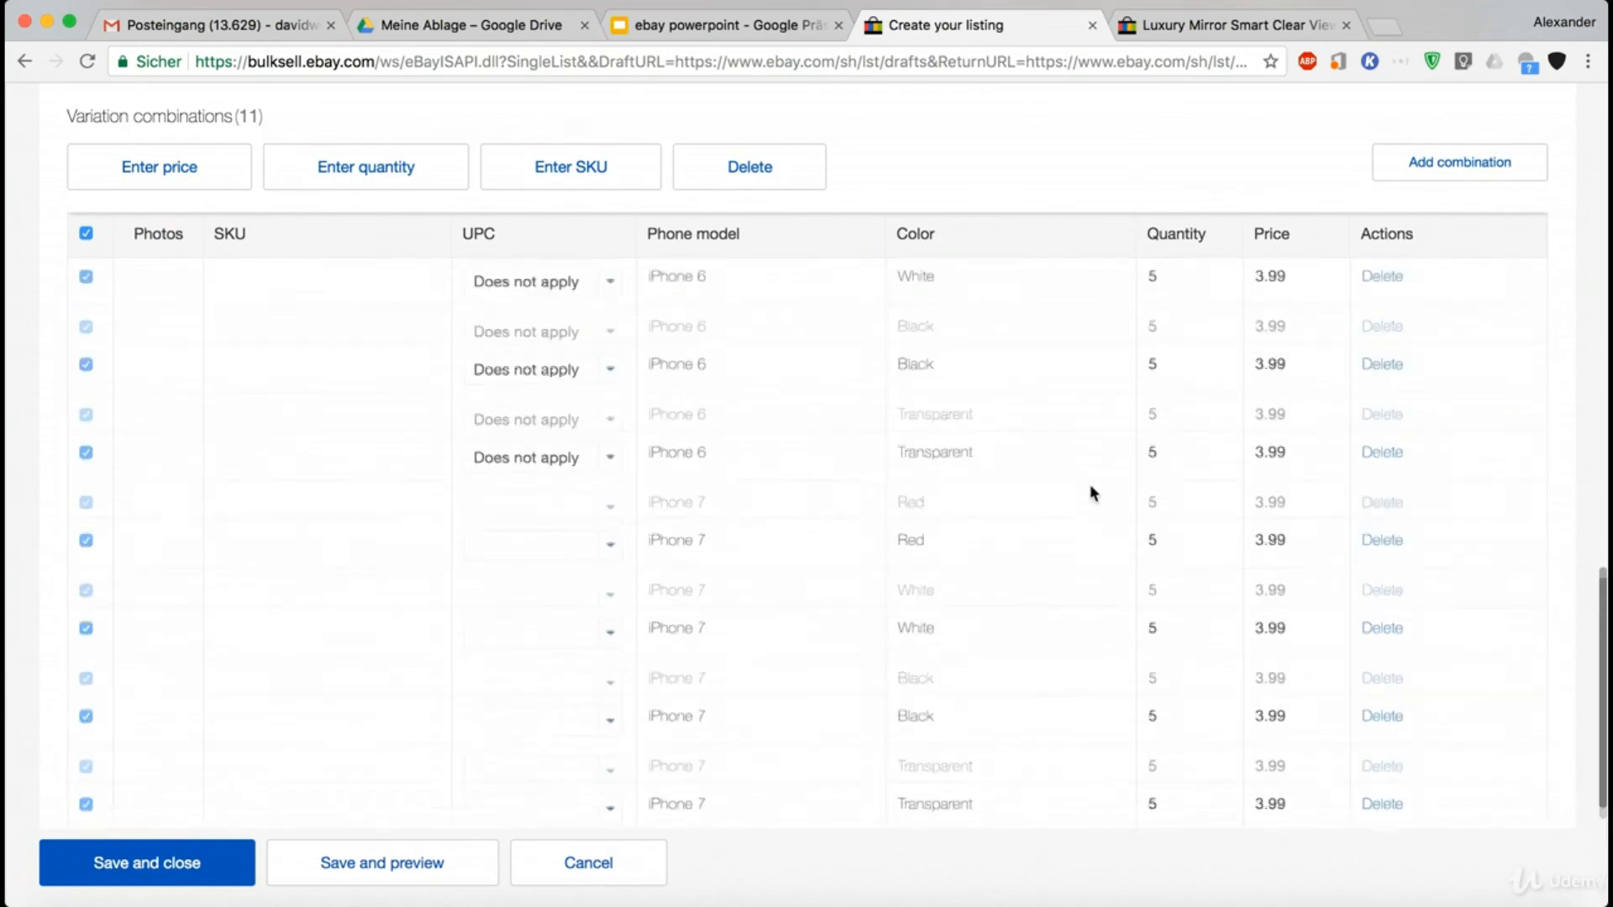
pyautogui.scroll(5, 305, 588)
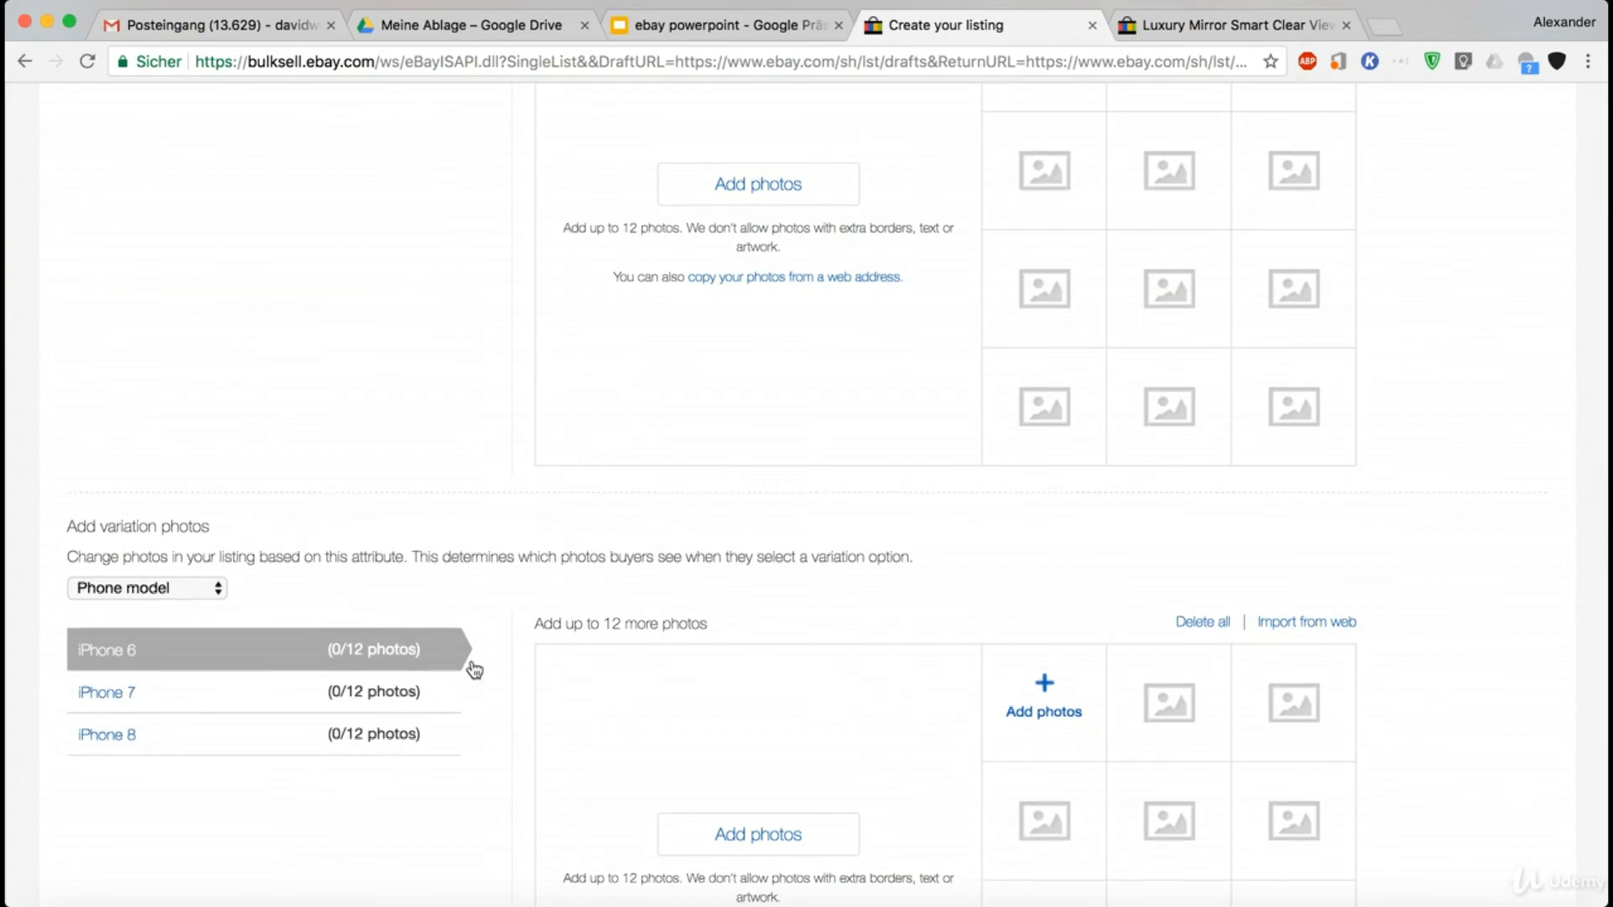
pyautogui.scroll(-12, 471, 666)
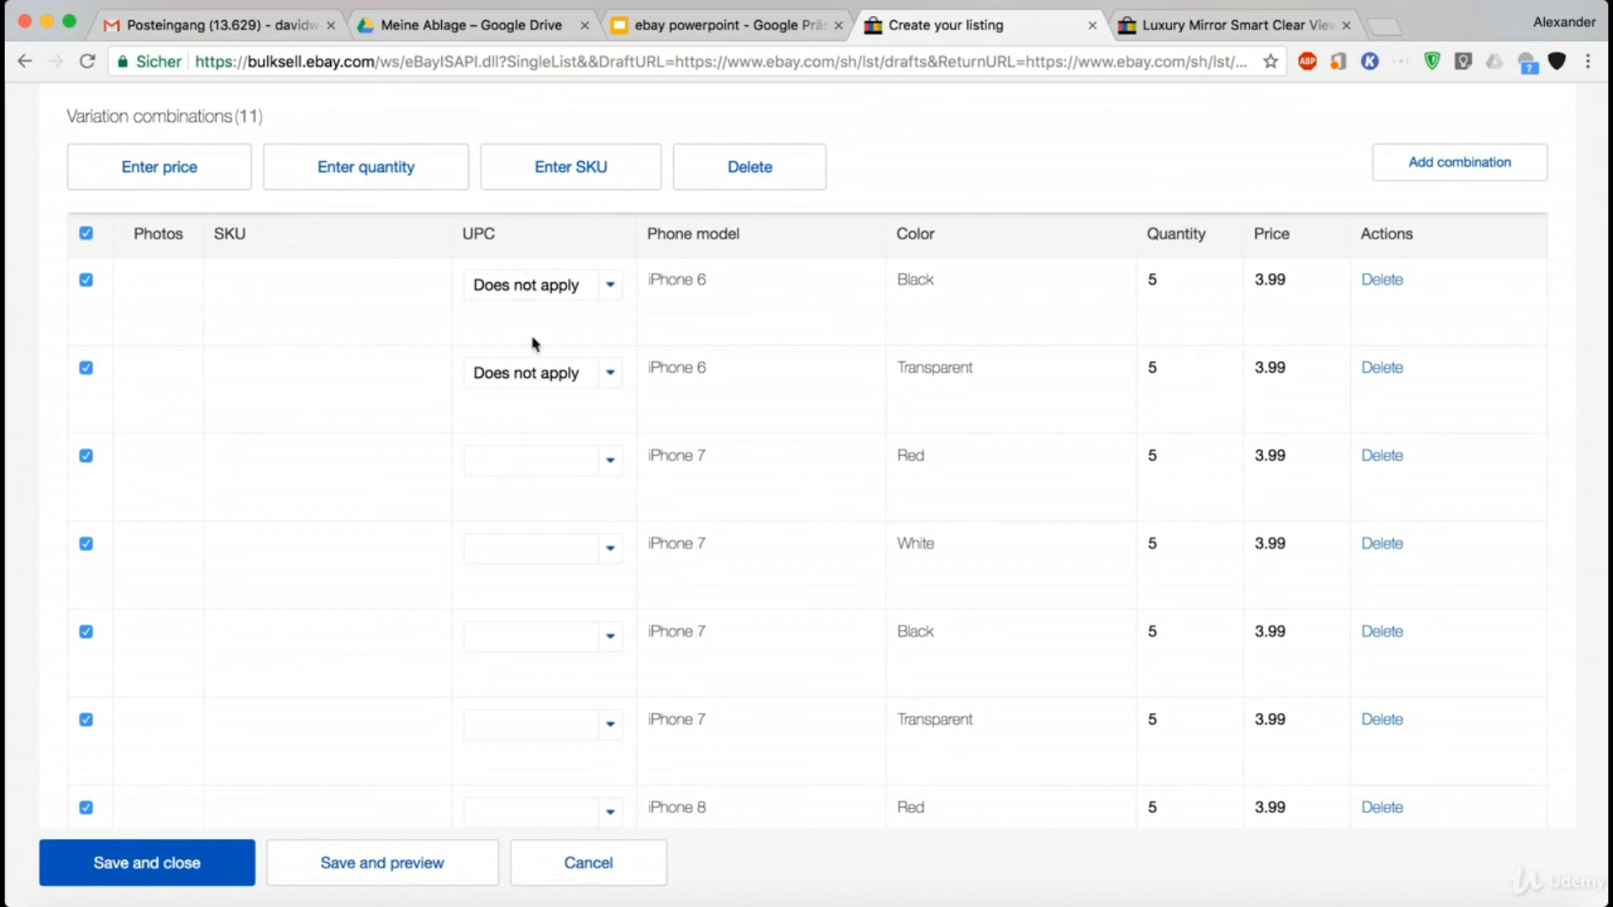
pyautogui.scroll(-3, 542, 458)
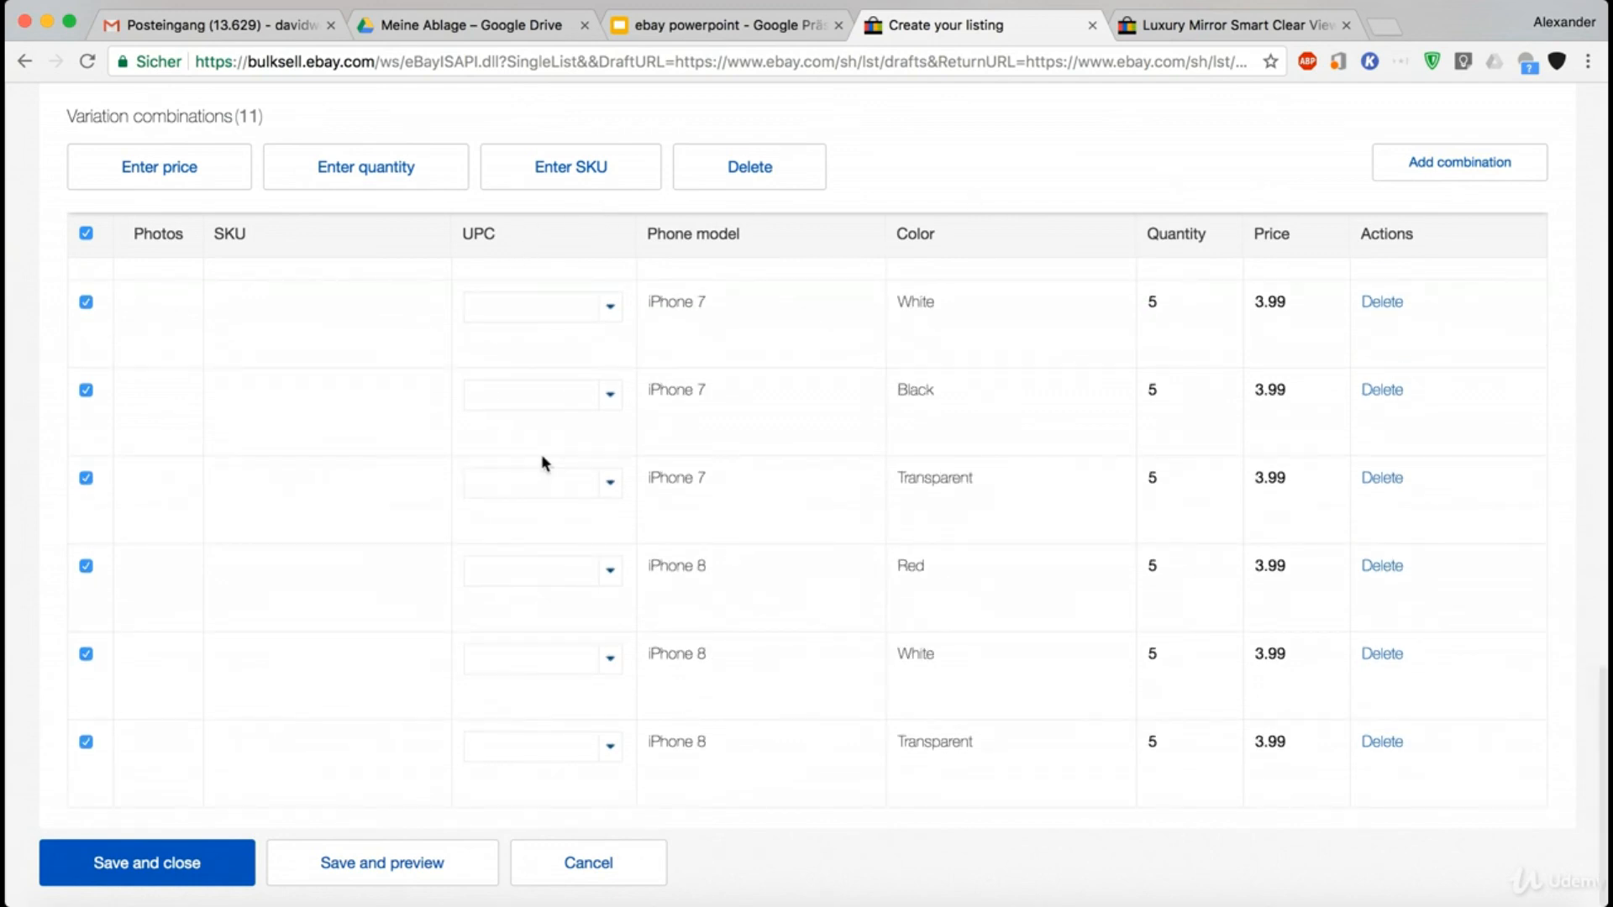